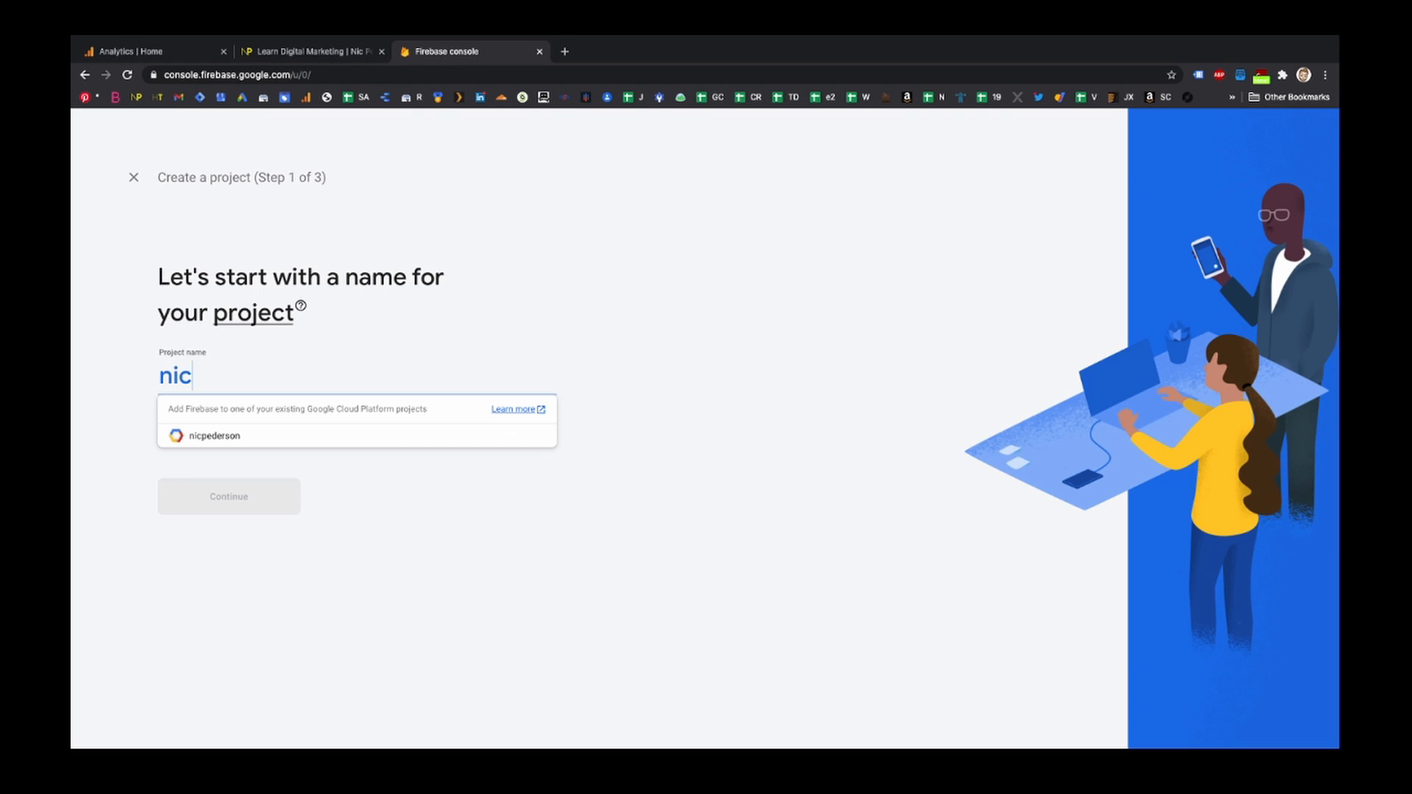
# - Name the new Firebase project nicpederson GA4 and continue to the next setup step
pyautogui.write('.com')
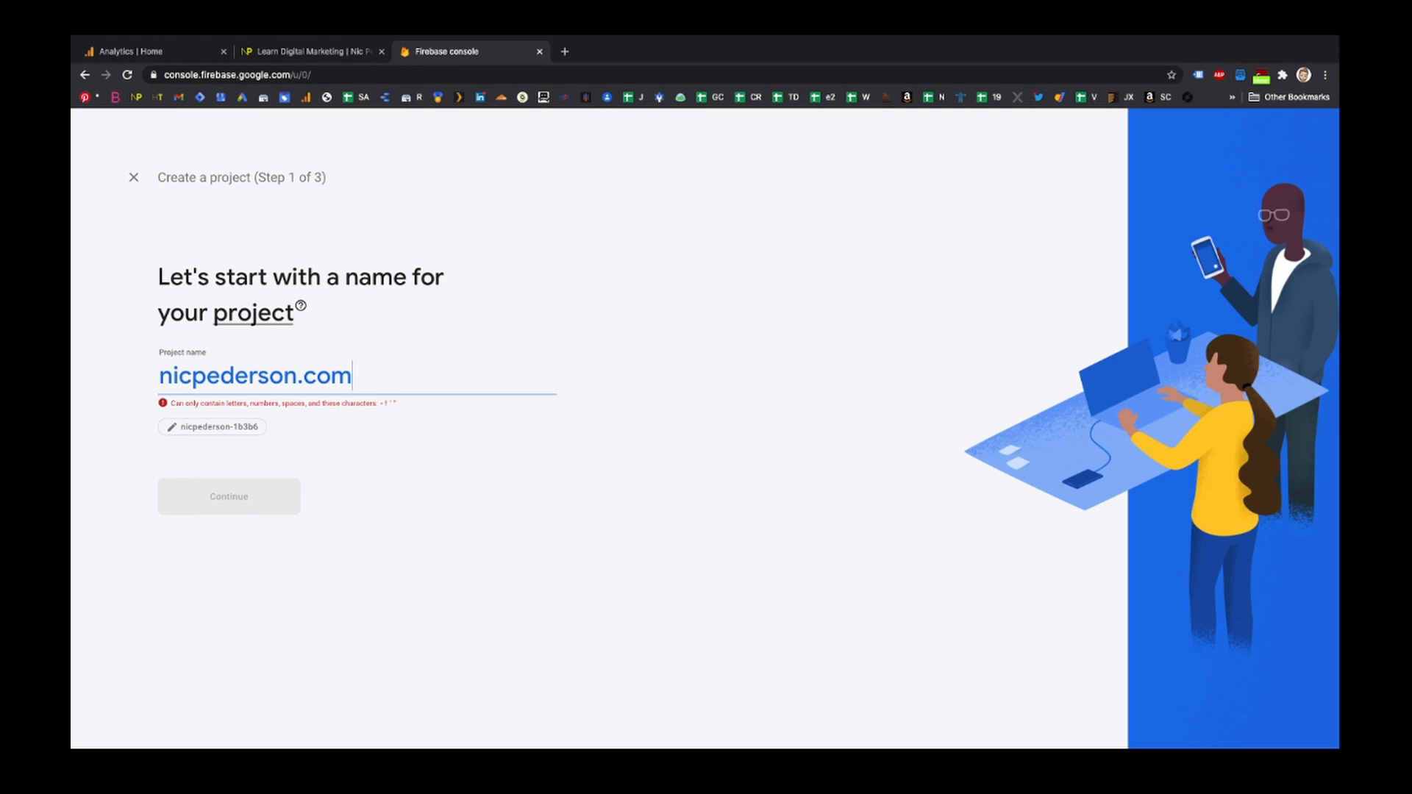
pyautogui.press('BackSpace')
pyautogui.press('BackSpace')
pyautogui.press('BackSpace')
pyautogui.press('BackSpace')
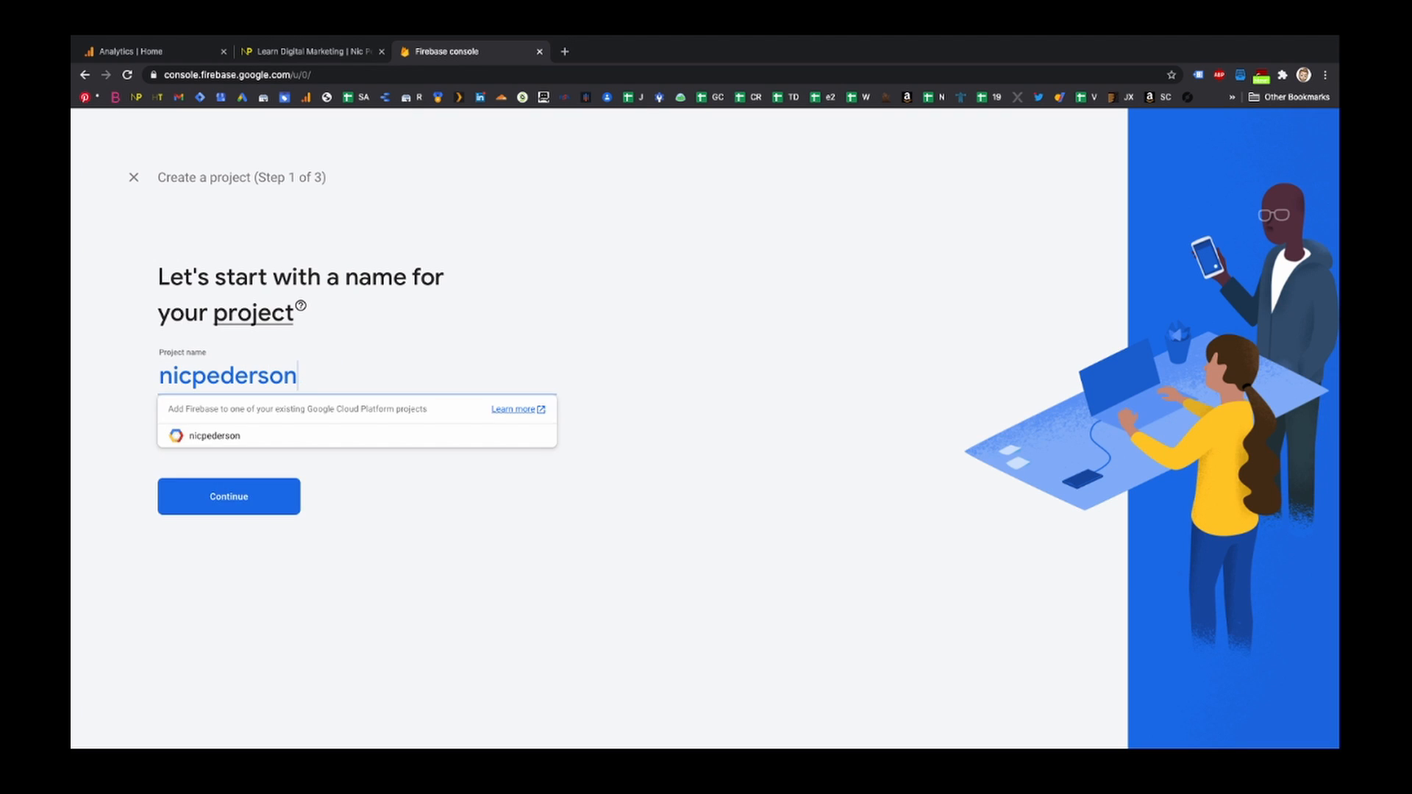
pyautogui.write('GA4')
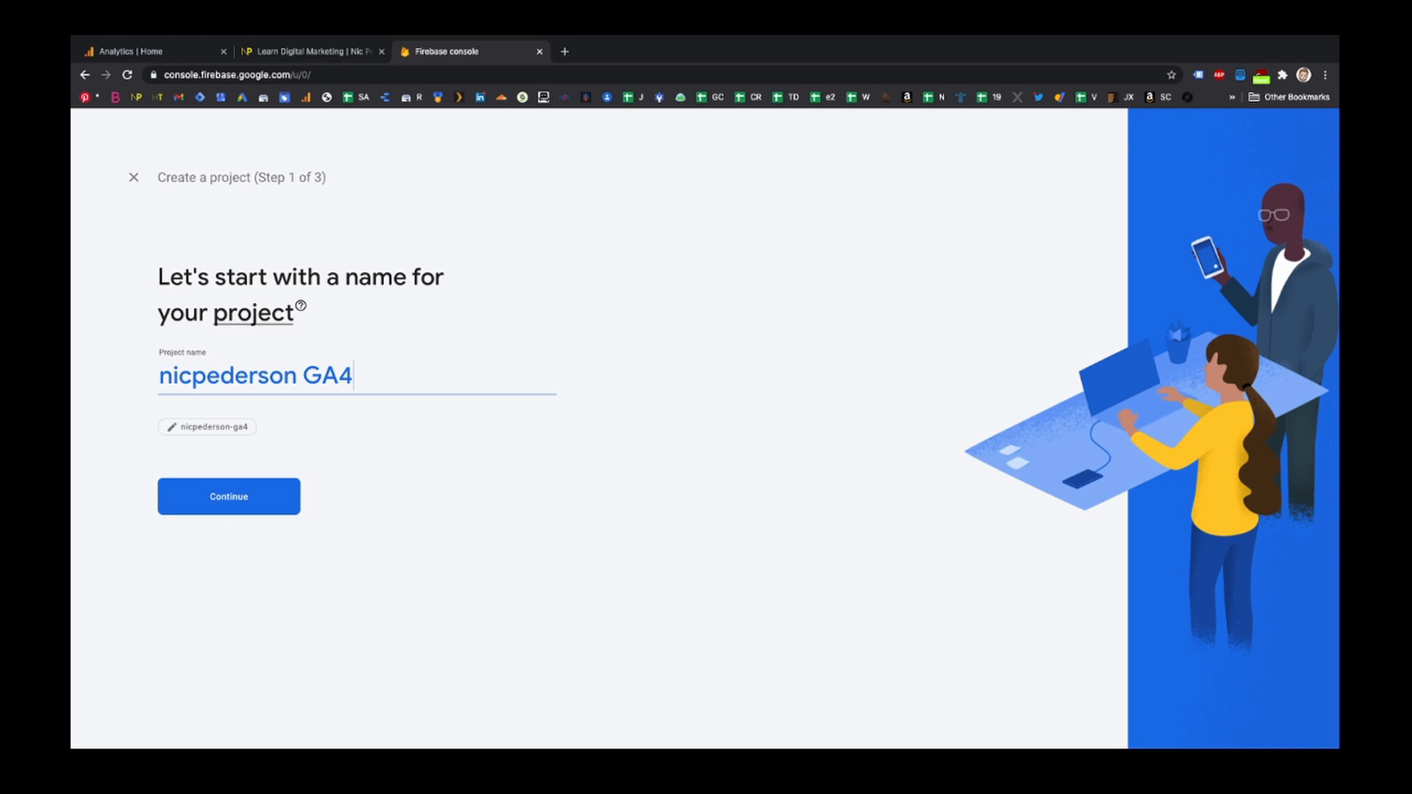
pyautogui.click(264, 505)
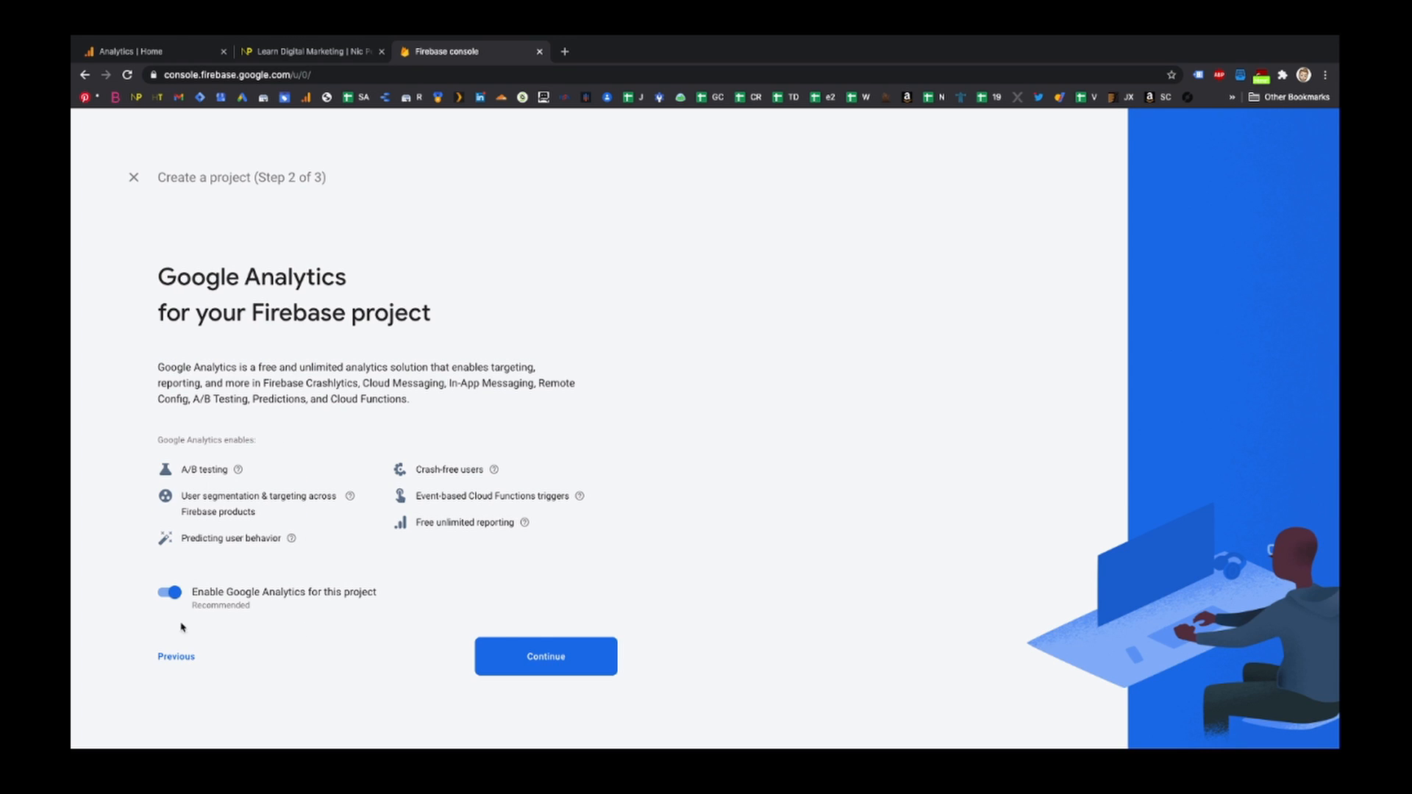
# - Keep Google Analytics enabled, pick the NicPederson.com account with an automatically created property, and create the project
pyautogui.click(548, 666)
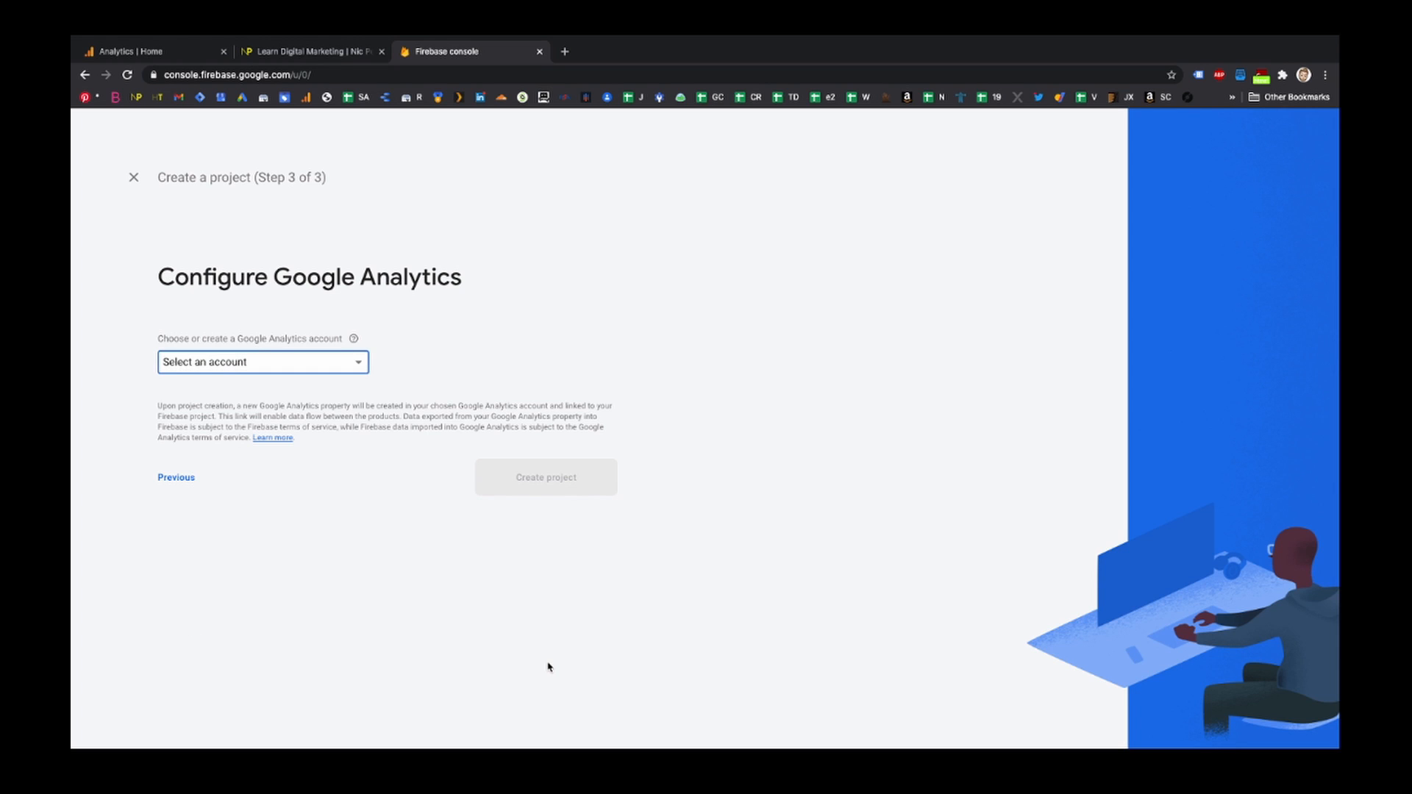
pyautogui.click(357, 364)
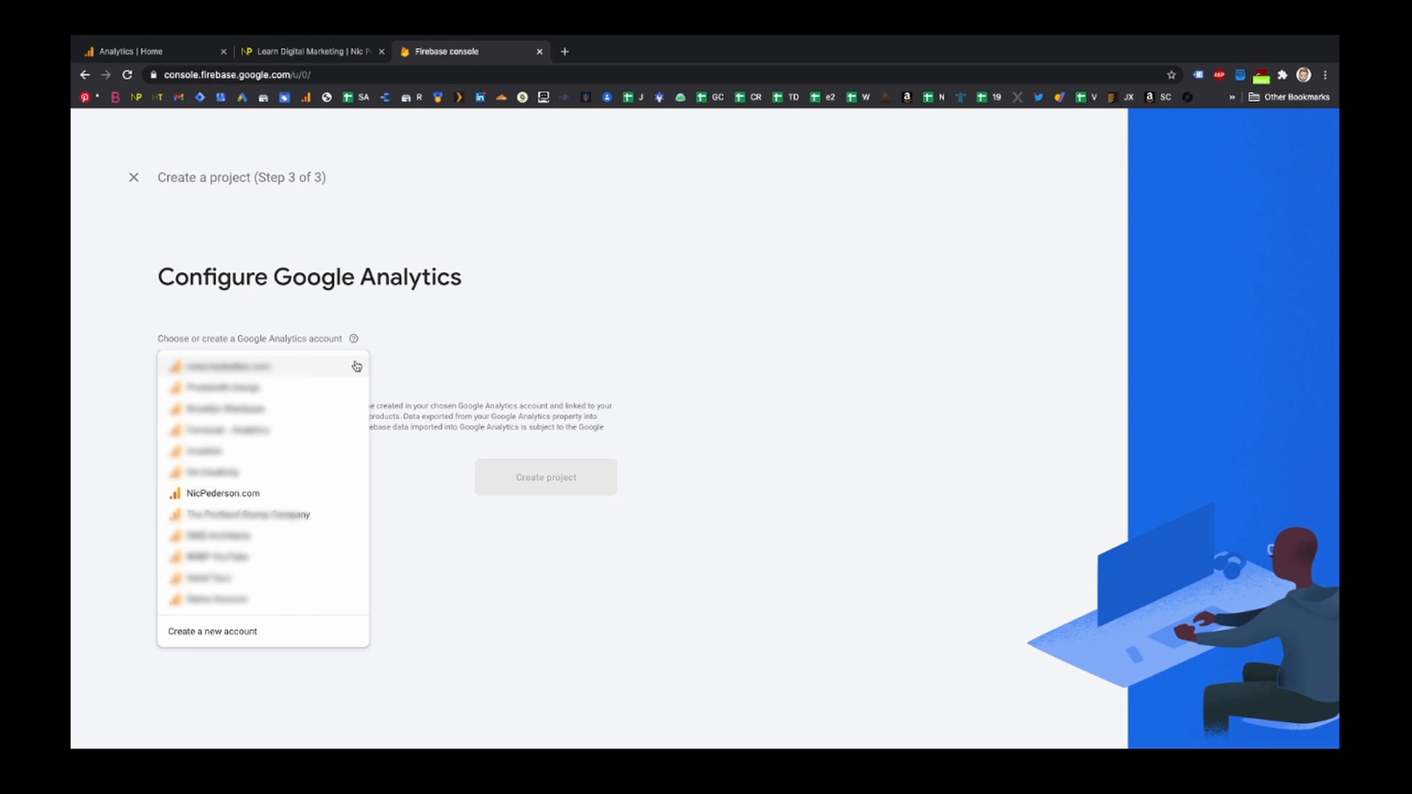
pyautogui.click(257, 500)
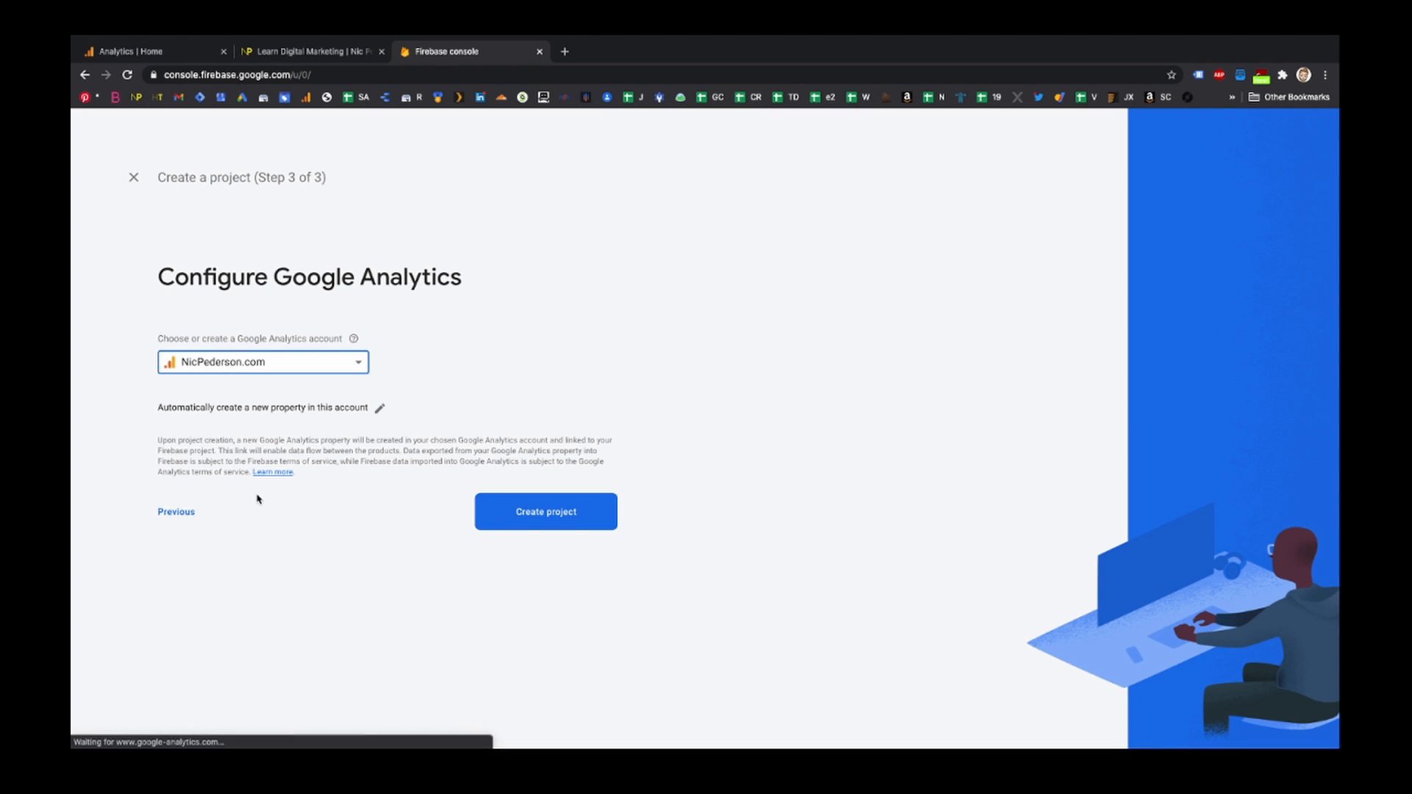
pyautogui.click(380, 410)
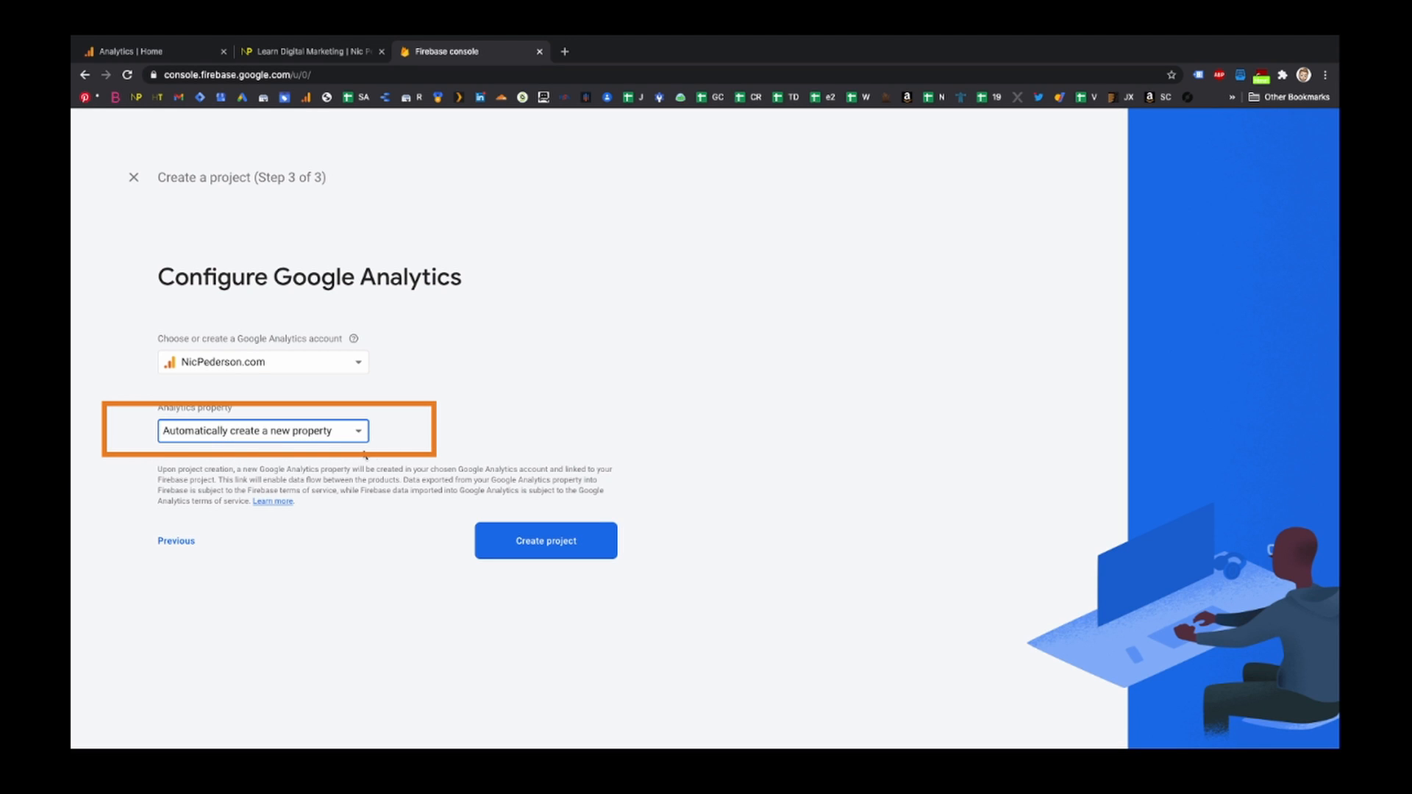
pyautogui.click(544, 541)
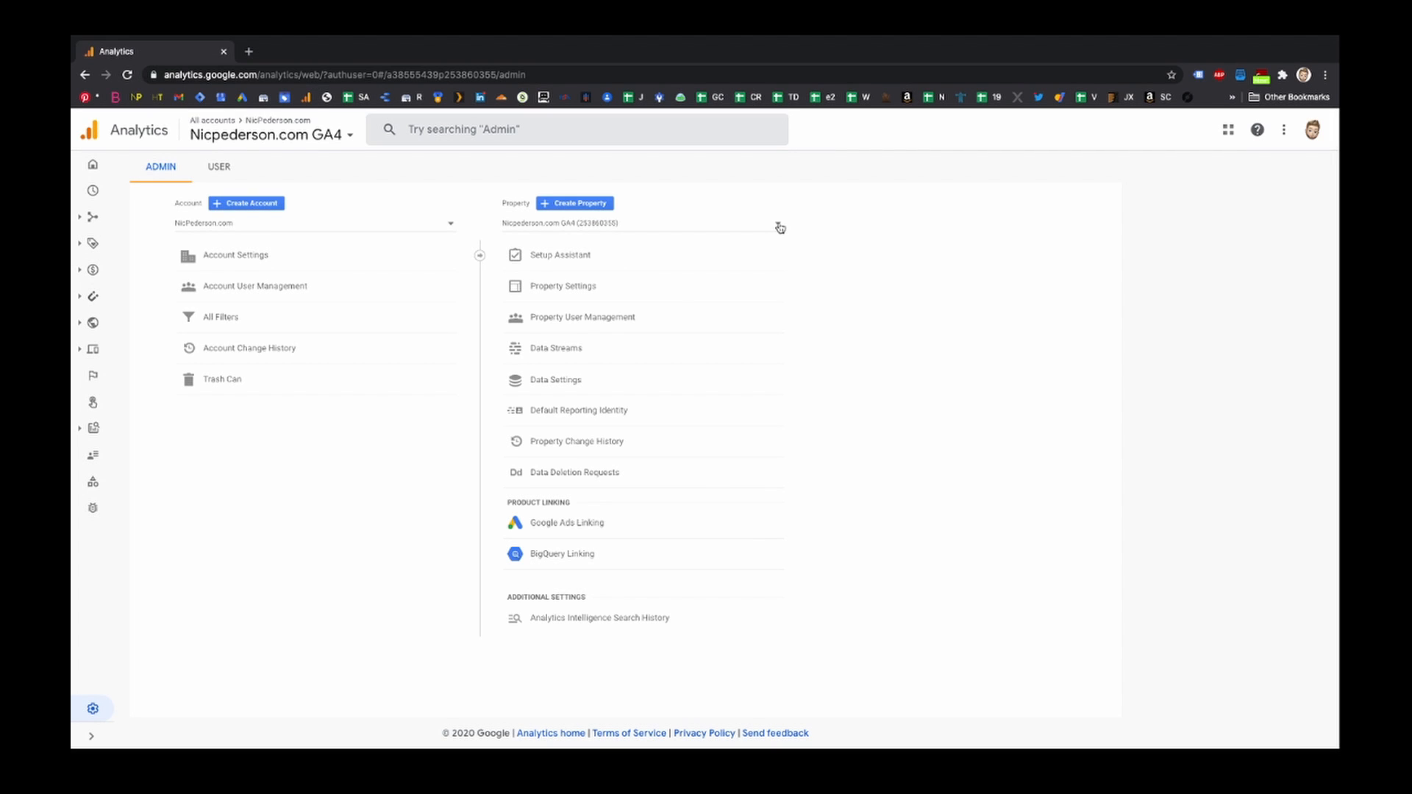
# - Switch to the nicpederson-ga4 property and create a web data stream for nicpederson.com named NPGA4 Stream
pyautogui.click(778, 225)
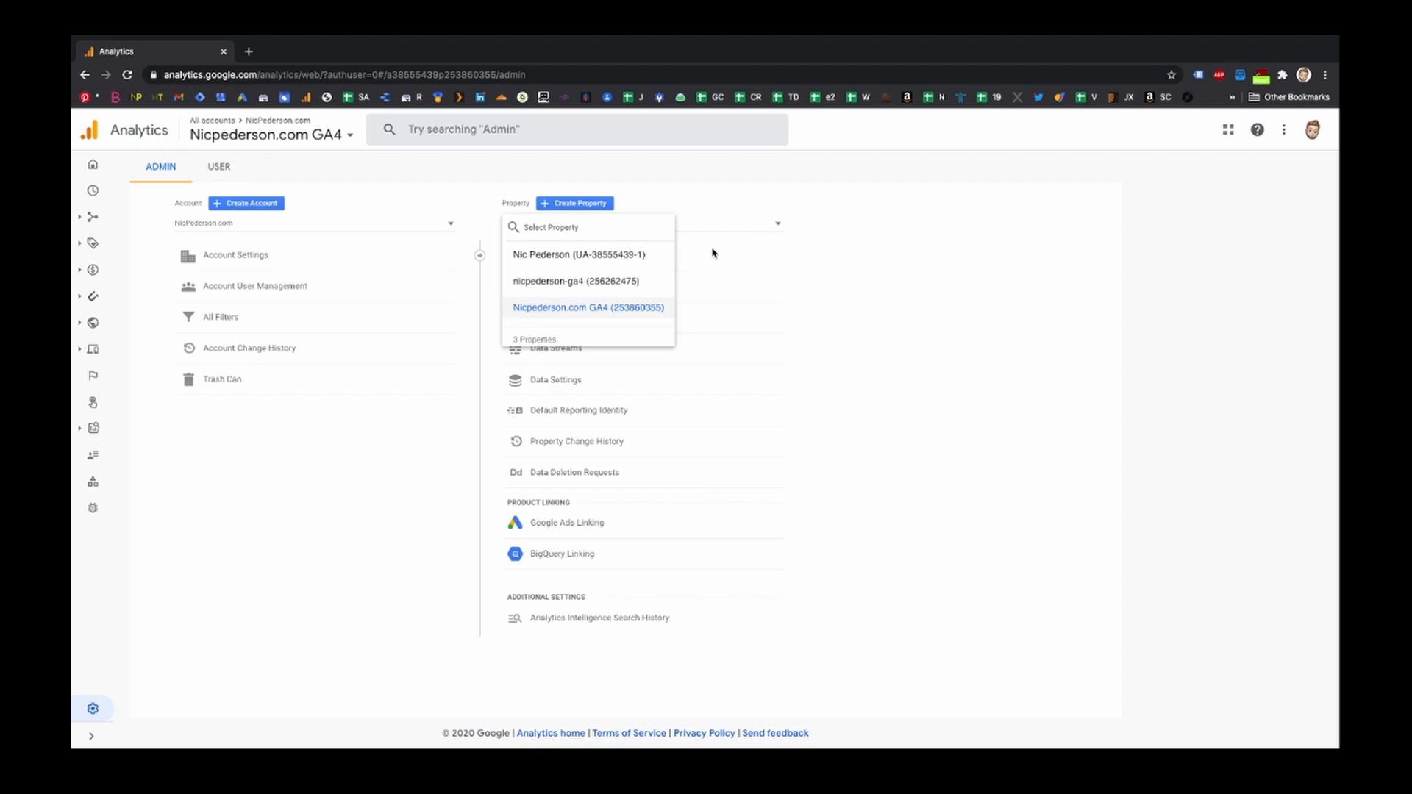
pyautogui.click(555, 285)
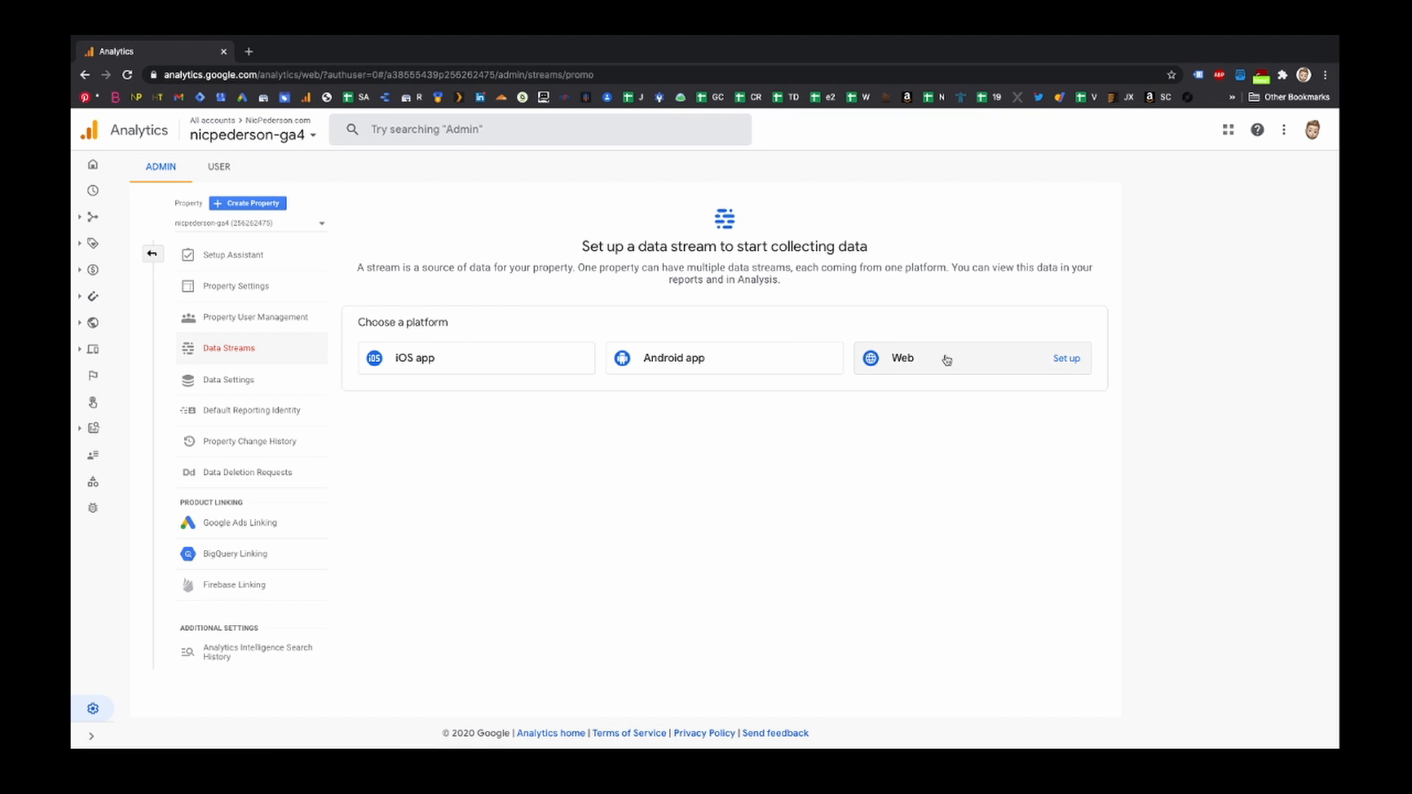
pyautogui.click(942, 358)
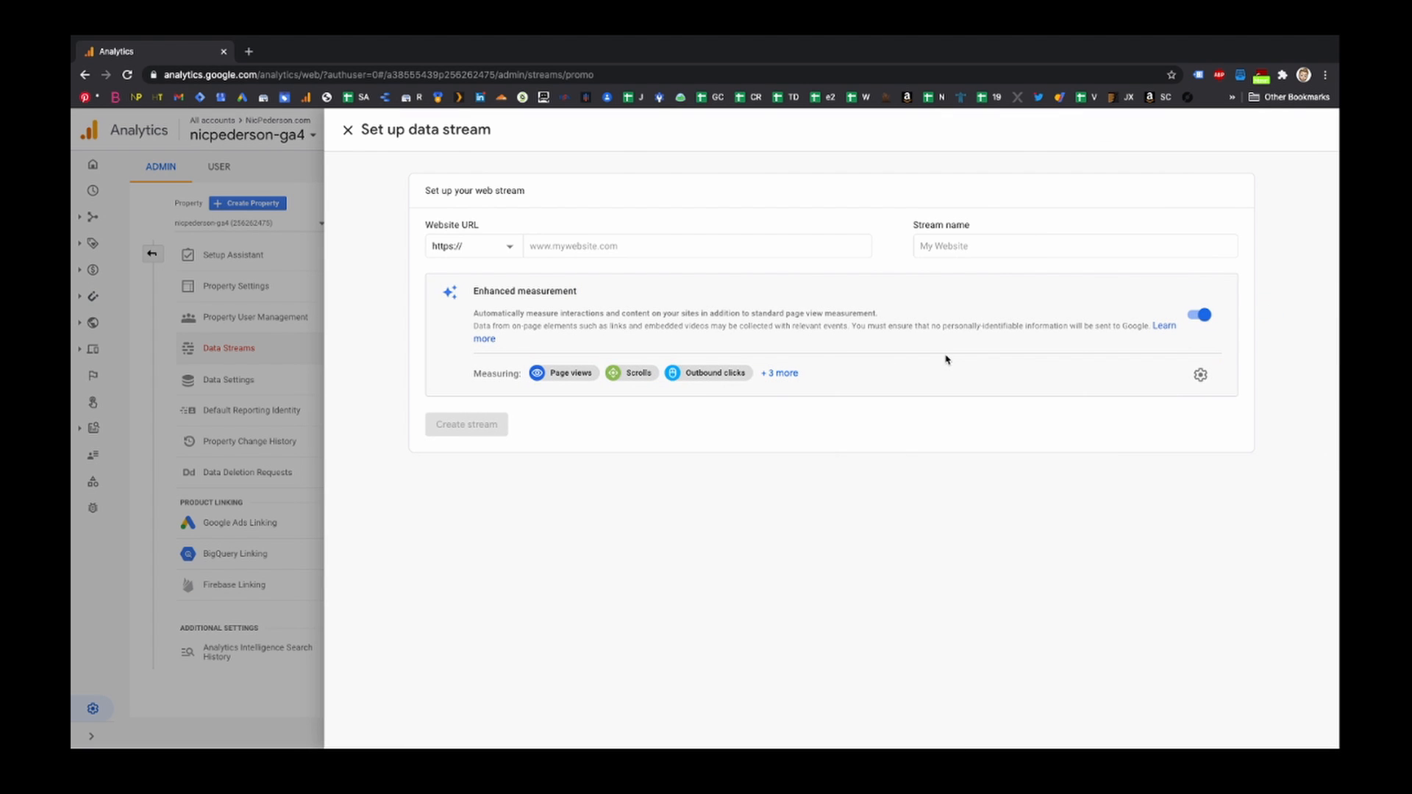
pyautogui.write('nicpederson.com')
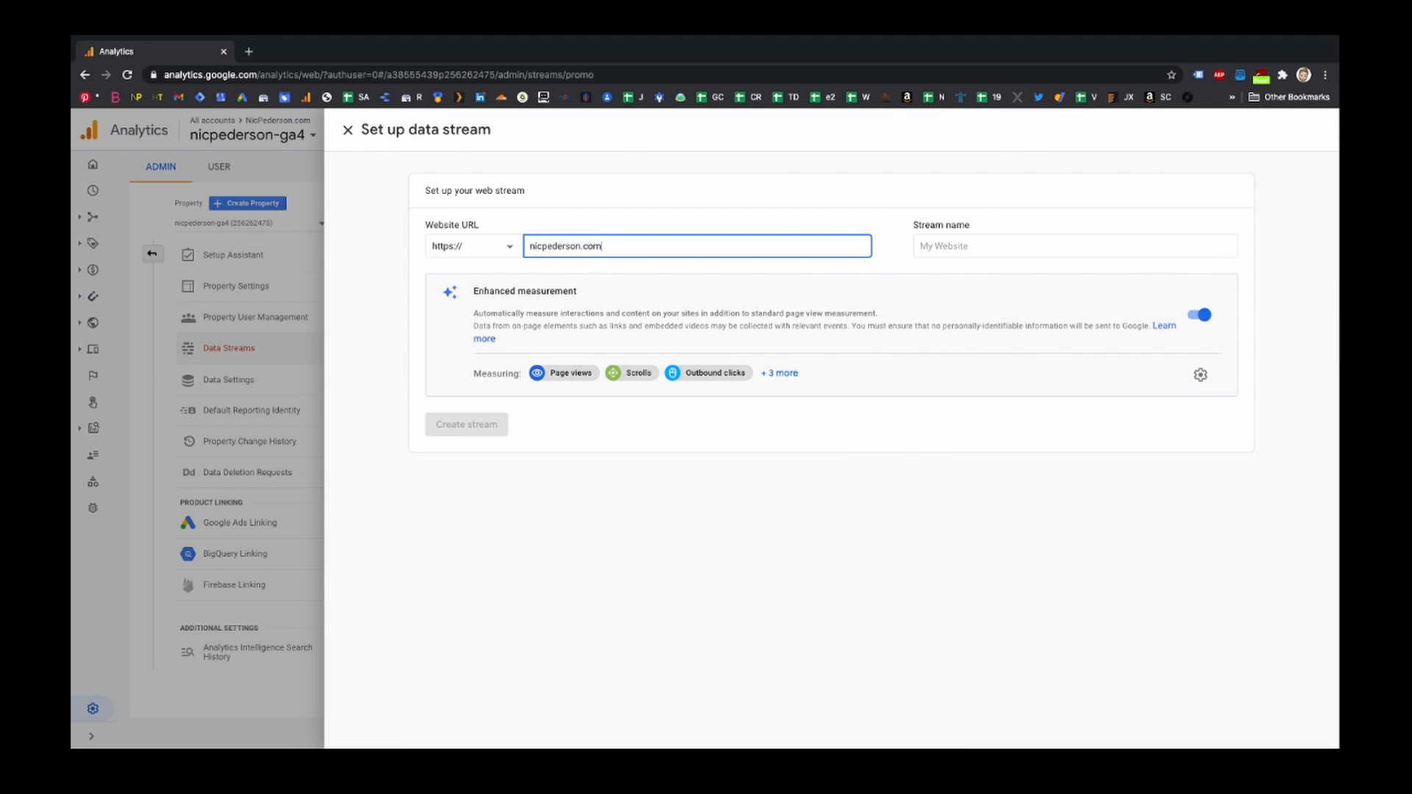
pyautogui.press('Tab')
pyautogui.write('NPGA')
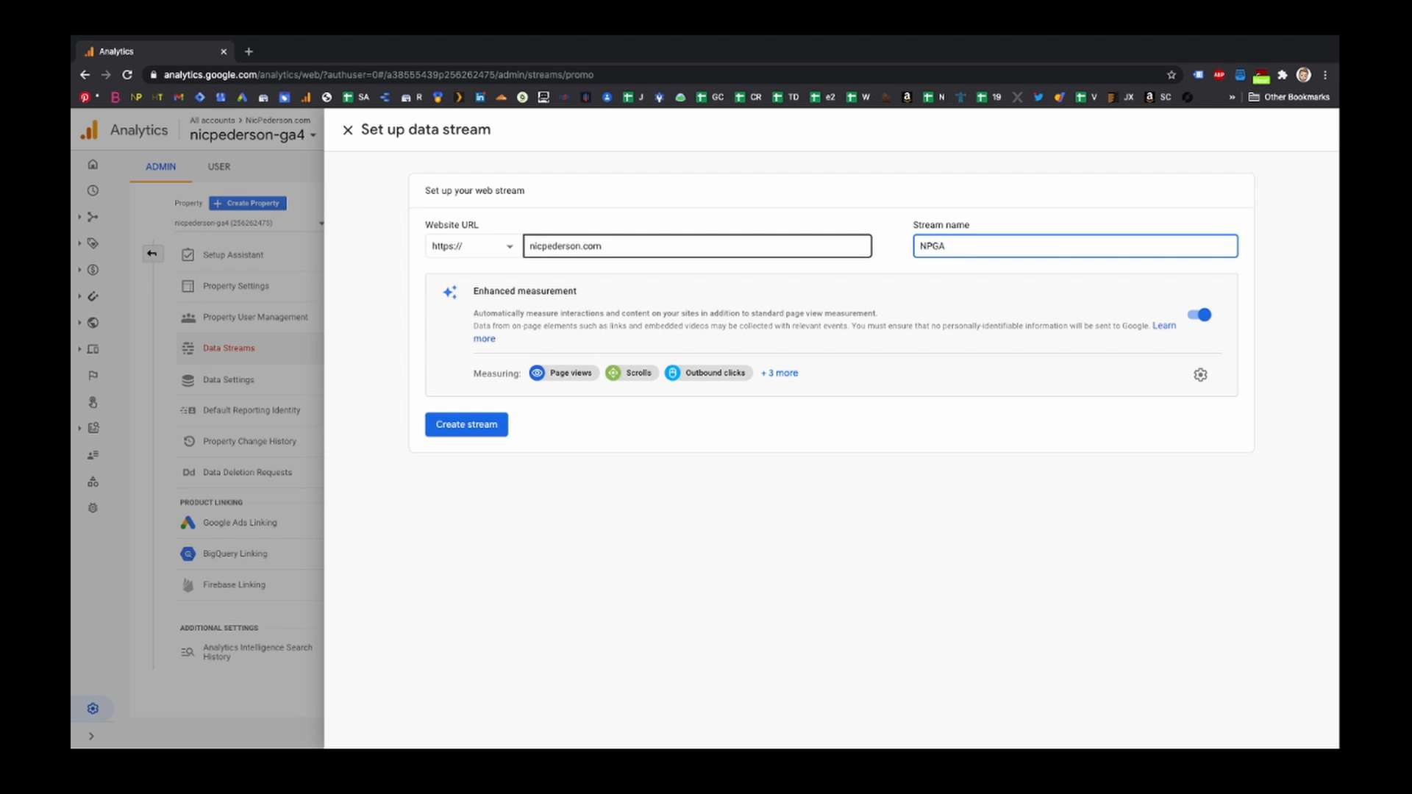
pyautogui.write('4 Stream')
pyautogui.click(480, 426)
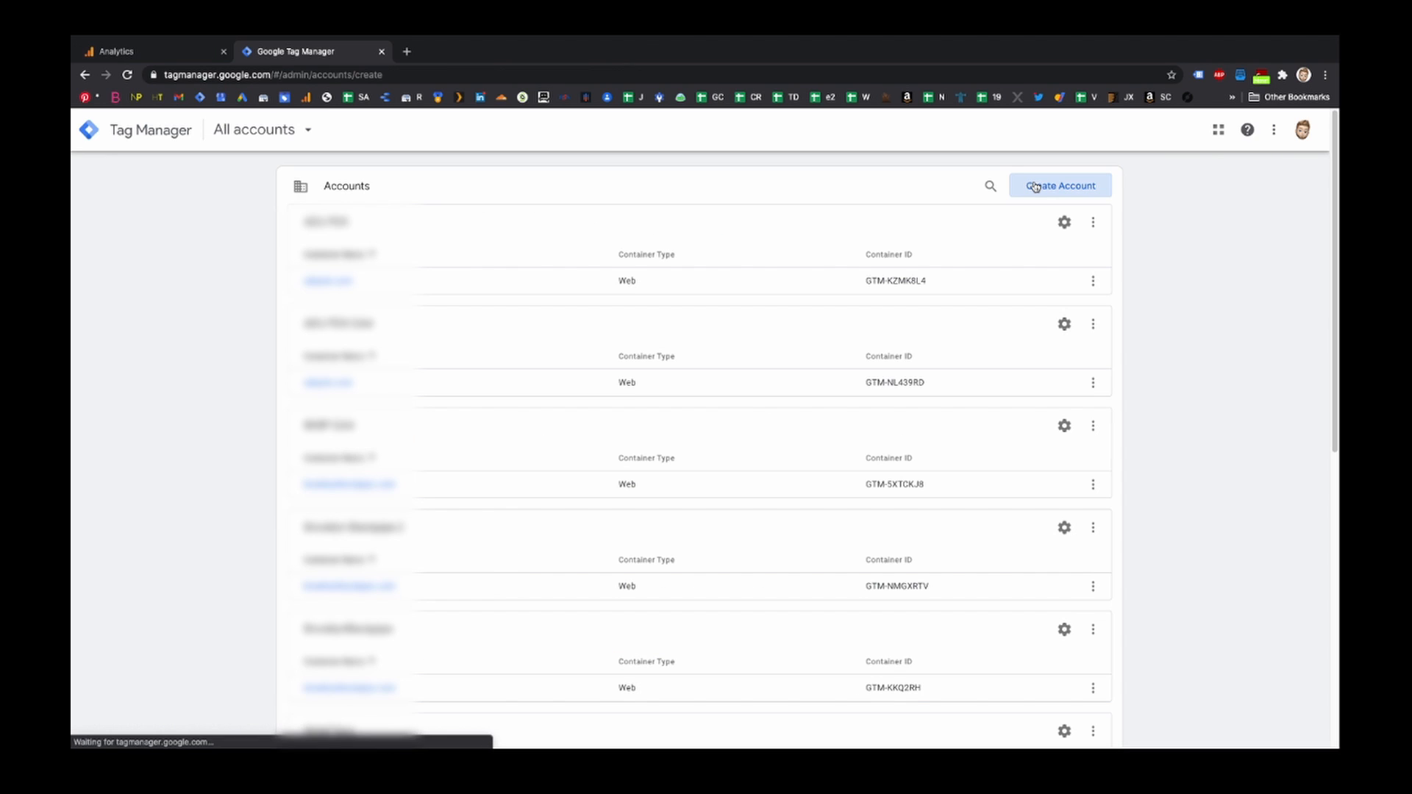
# - Create a Tag Manager account NPGA4 w/ Firebase with a Web container nicpederson.com, accepting the terms of service
pyautogui.click(1033, 186)
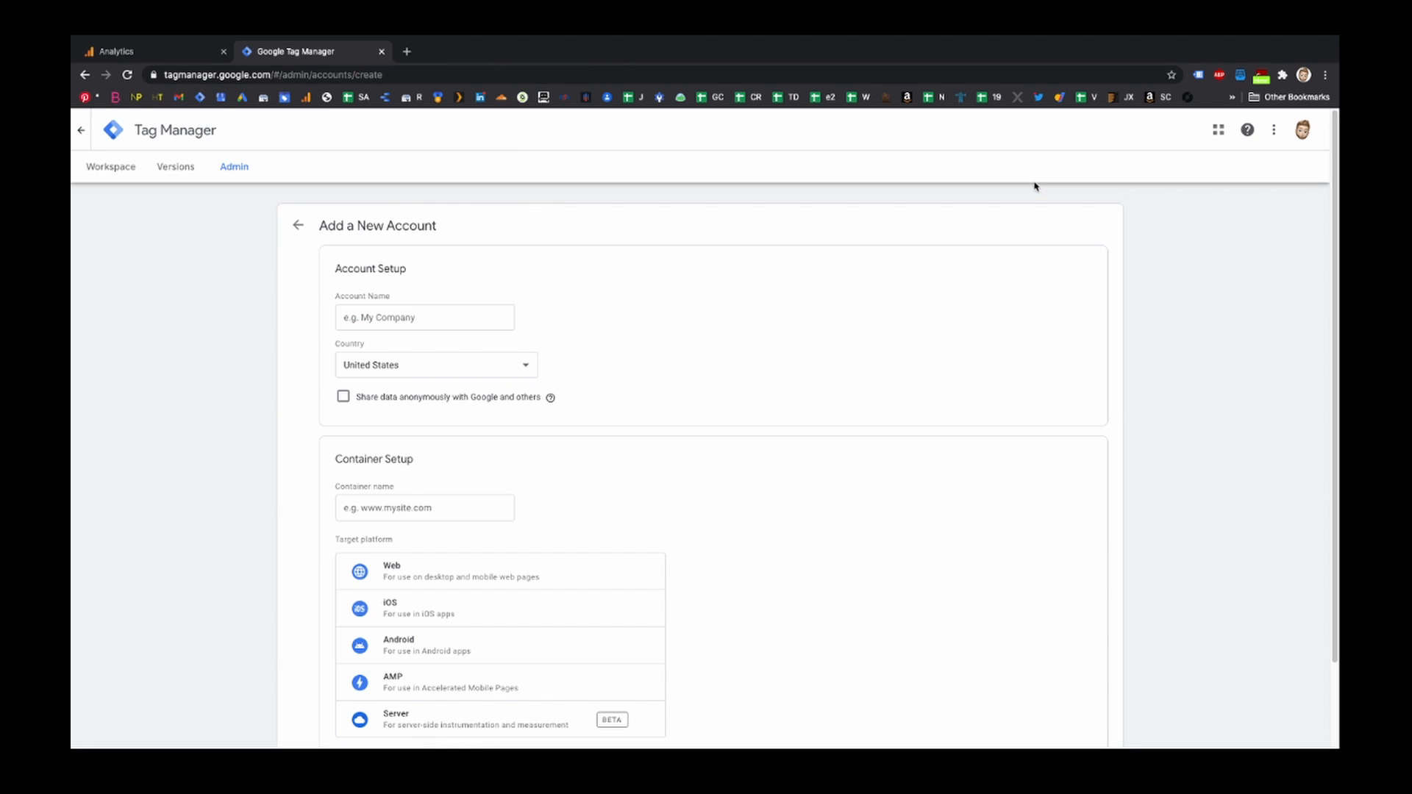
pyautogui.write('NPGA4')
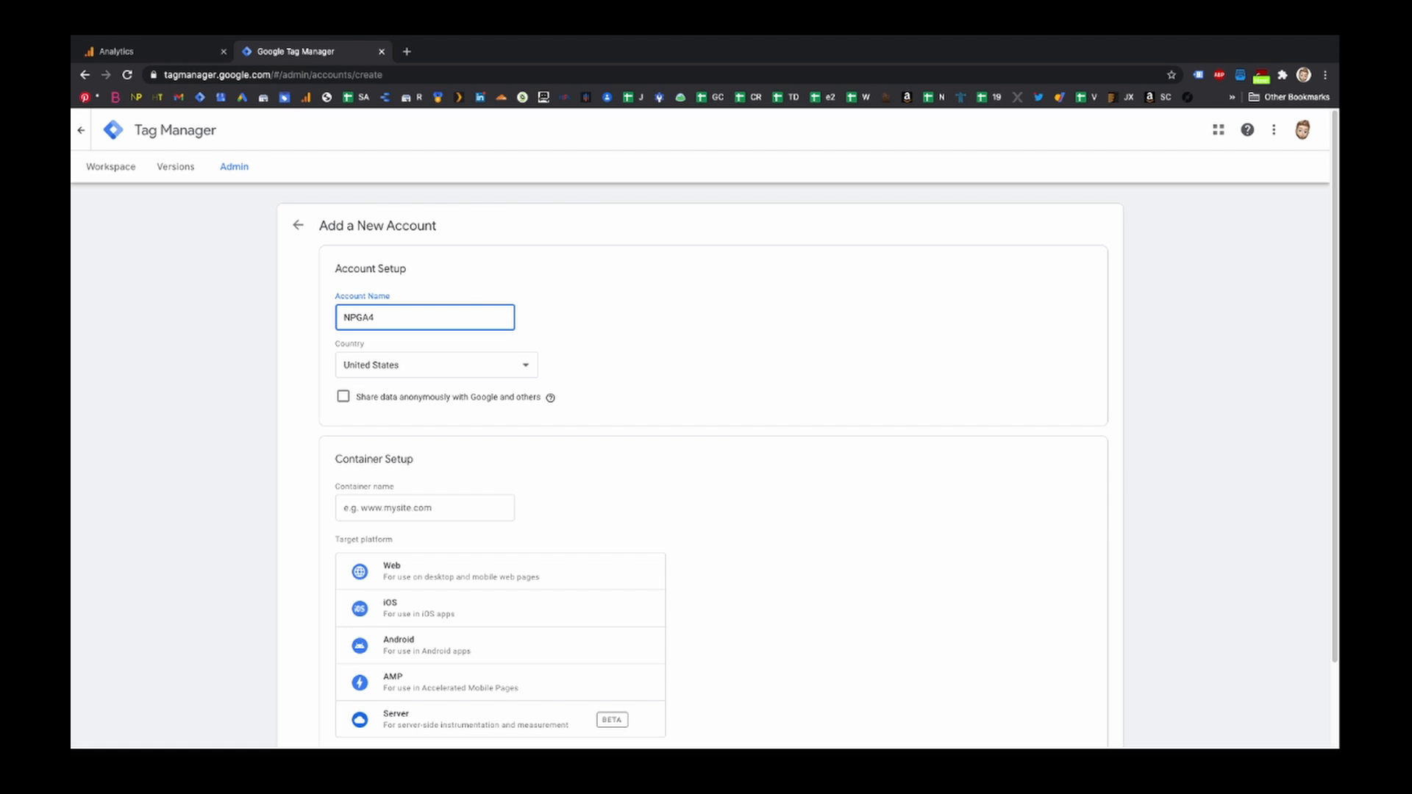
pyautogui.write(' w/ Firebase')
pyautogui.click(425, 509)
pyautogui.write('nicpederson.com')
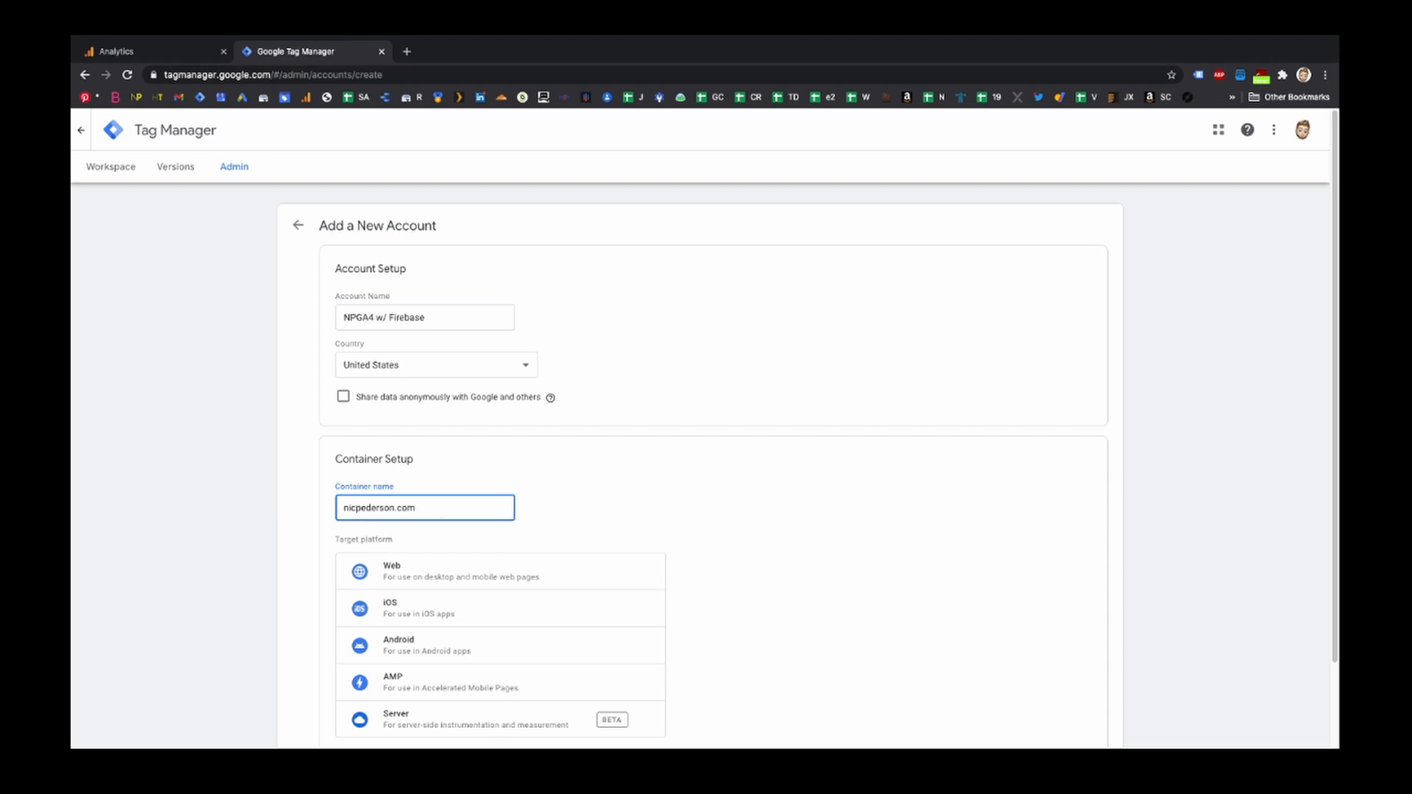
pyautogui.scroll(-2, 528, 483)
pyautogui.click(528, 483)
pyautogui.click(347, 686)
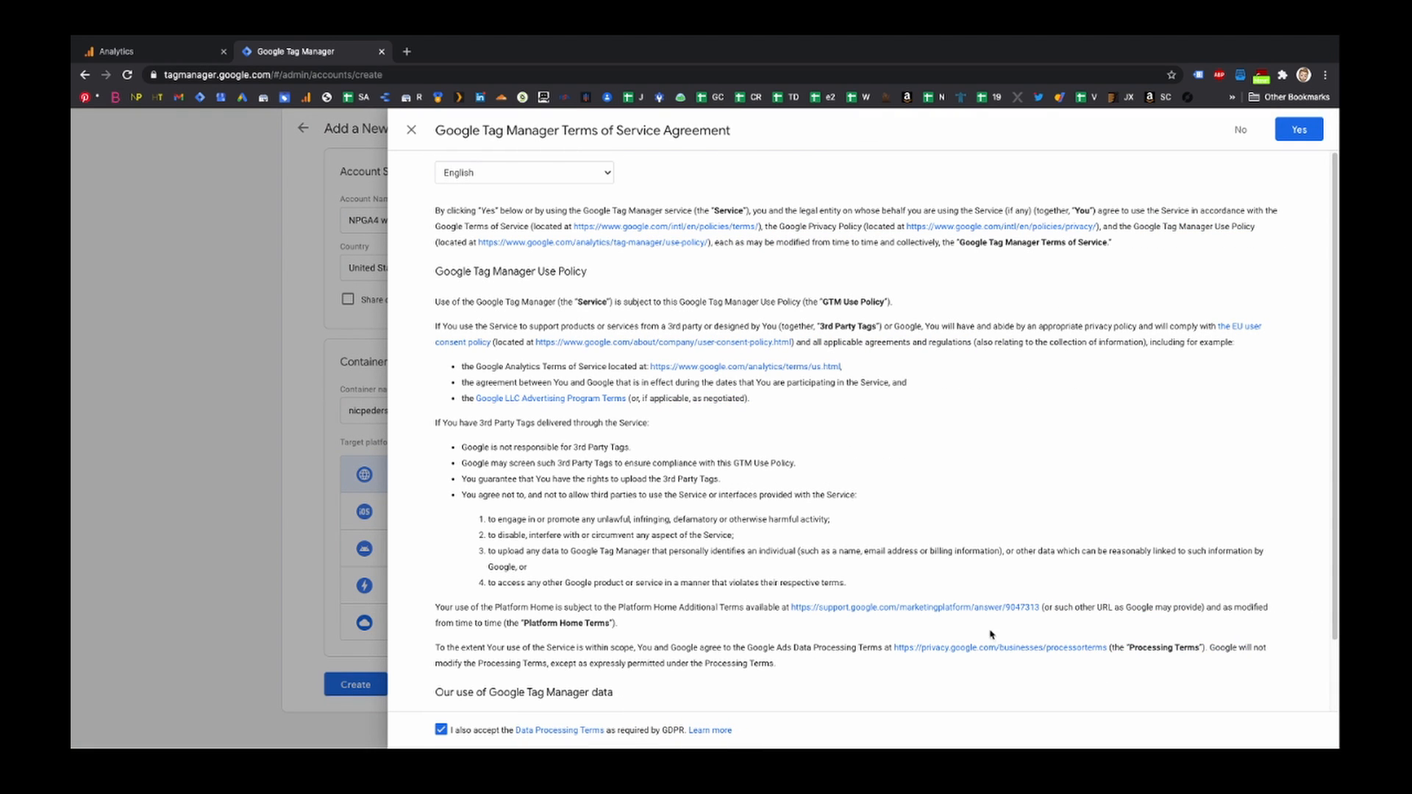
pyautogui.click(1294, 129)
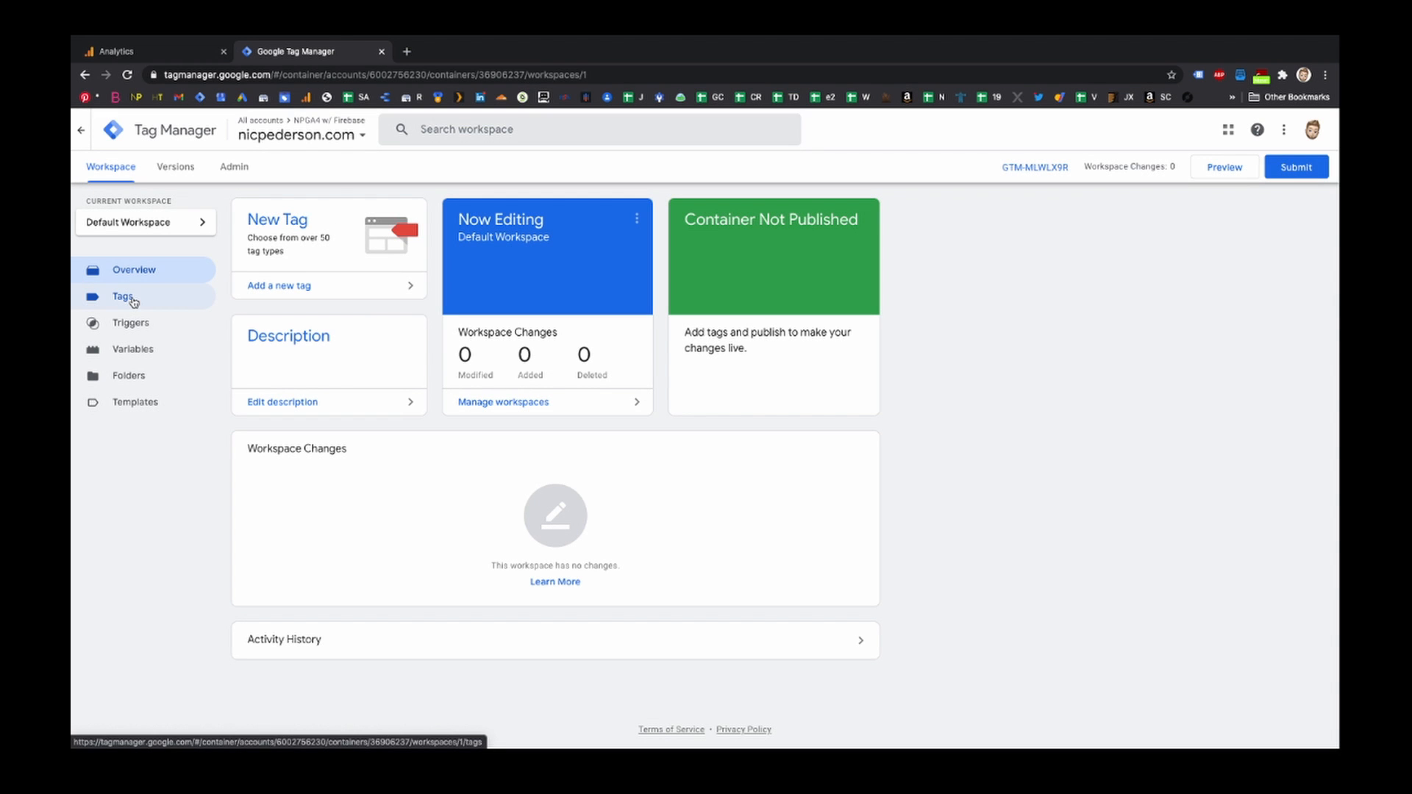
# - Start a new tag GA4 Config and choose the Google Analytics: GA4 Configuration tag type
pyautogui.click(123, 296)
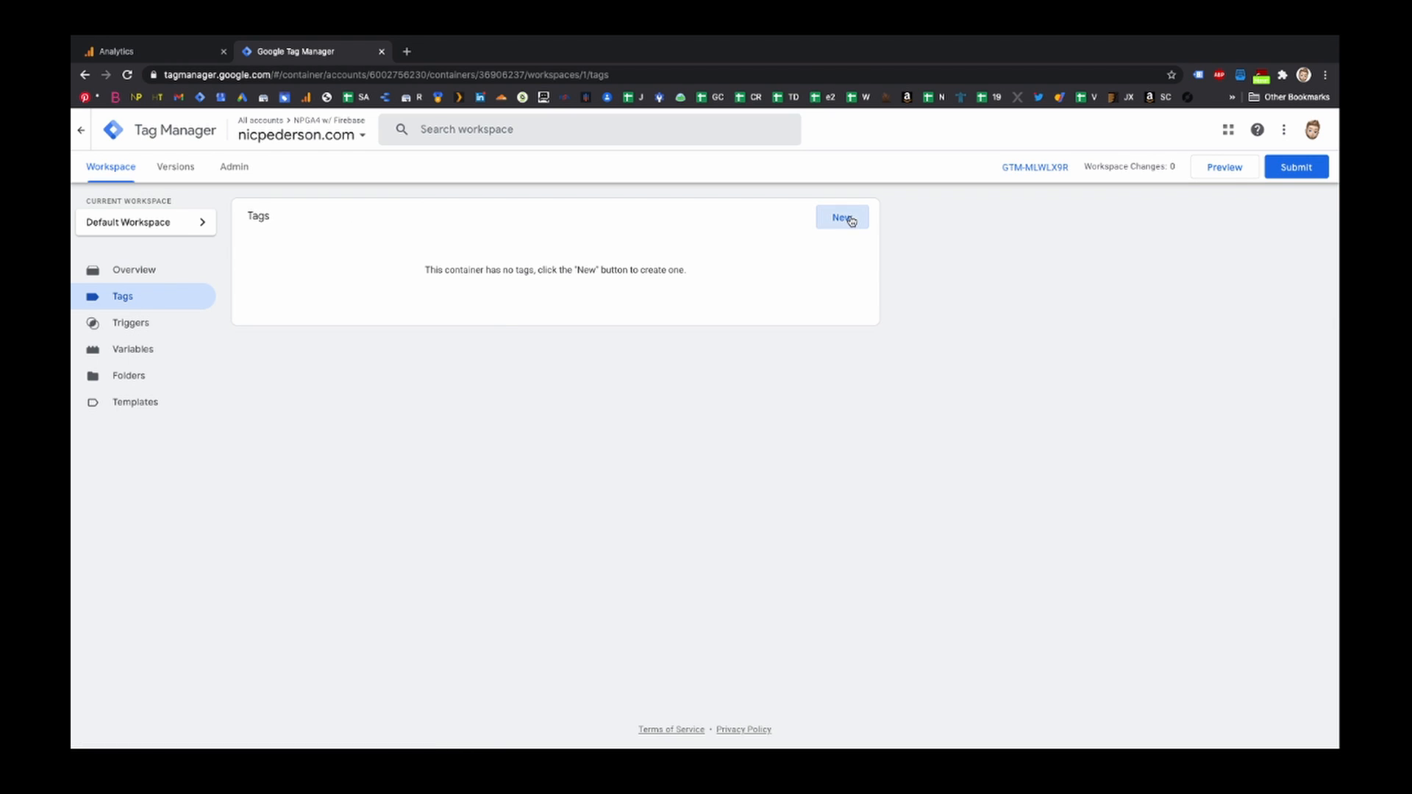
pyautogui.click(843, 217)
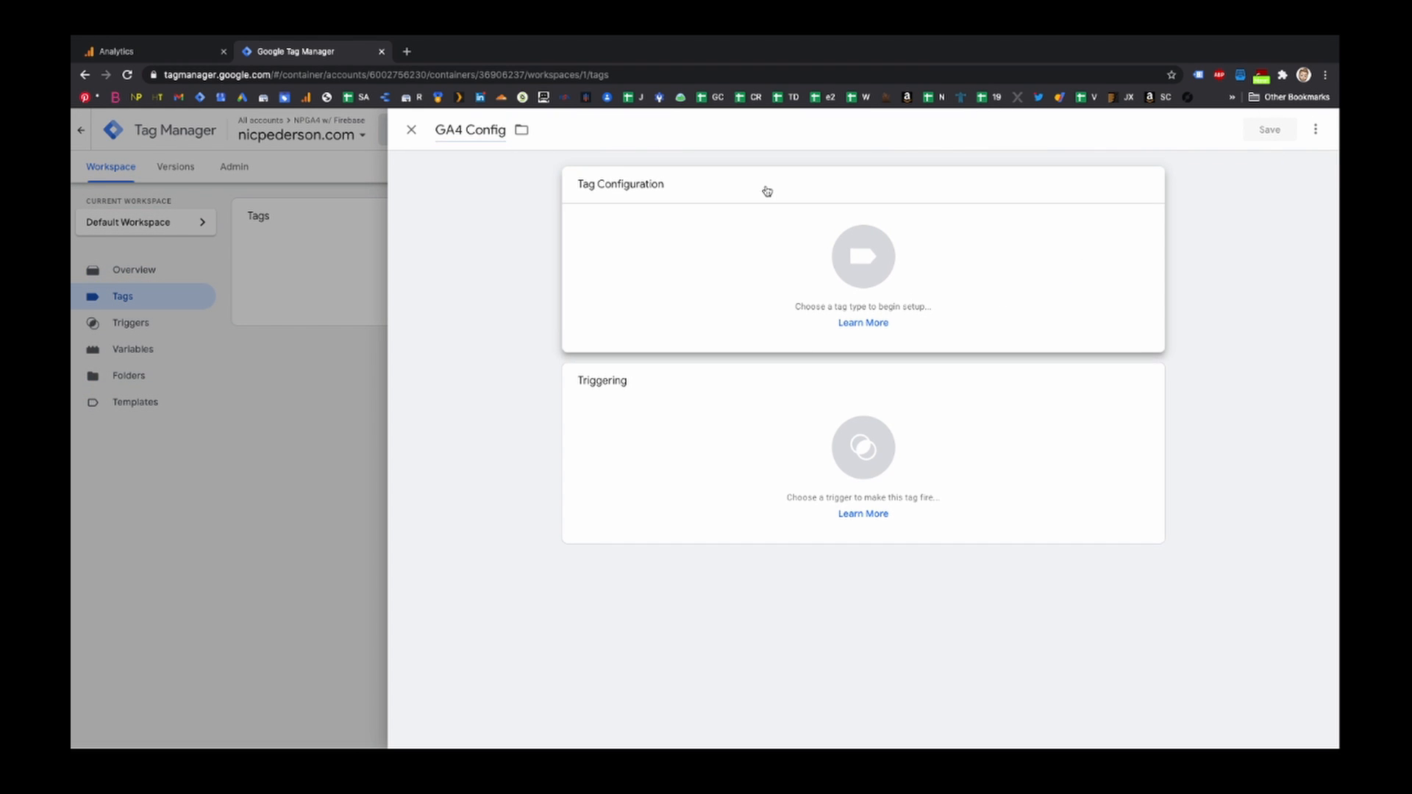
pyautogui.click(764, 190)
pyautogui.click(1111, 289)
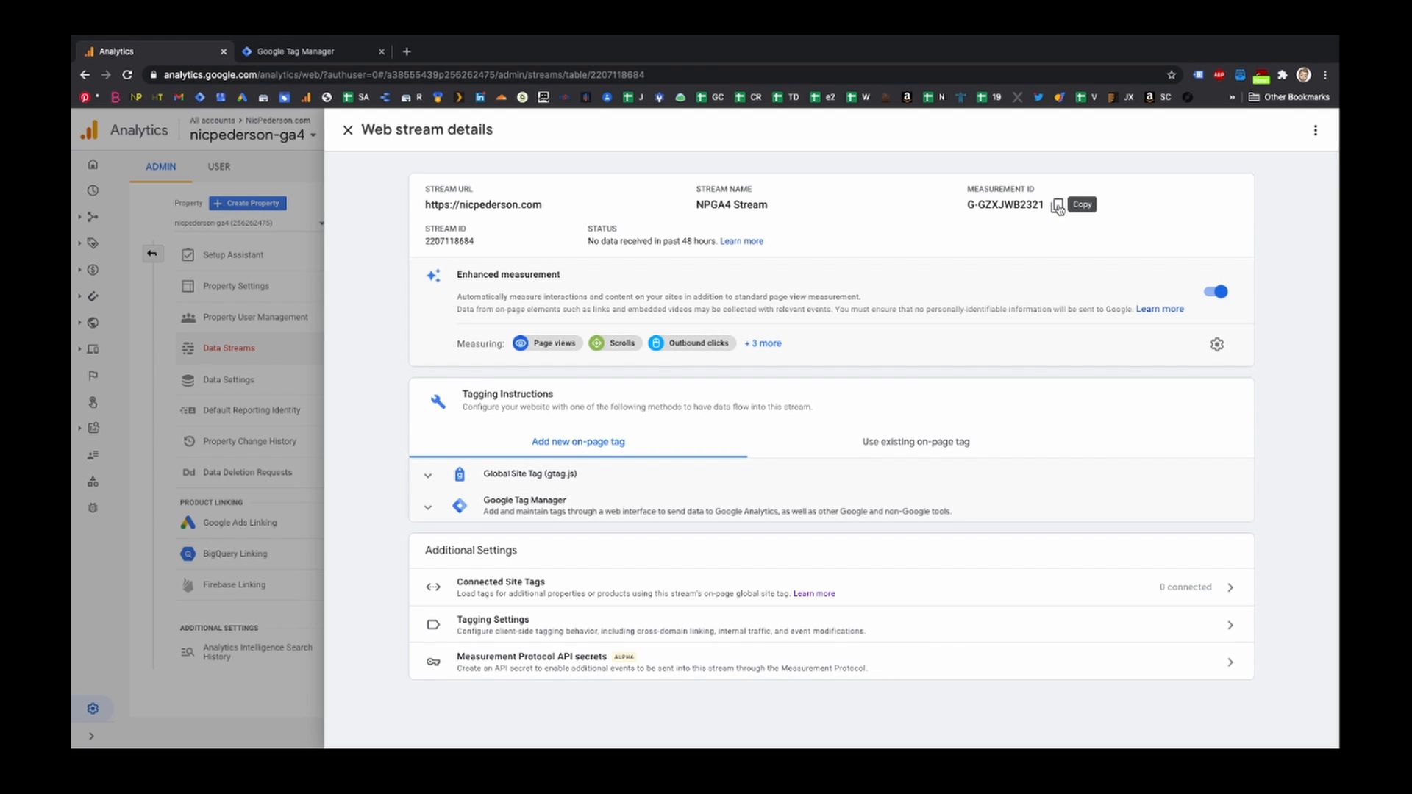
# - Copy the stream's measurement ID G-GZXJWB2321 into the tag, fire it on All Pages, and save the tag
pyautogui.click(1056, 206)
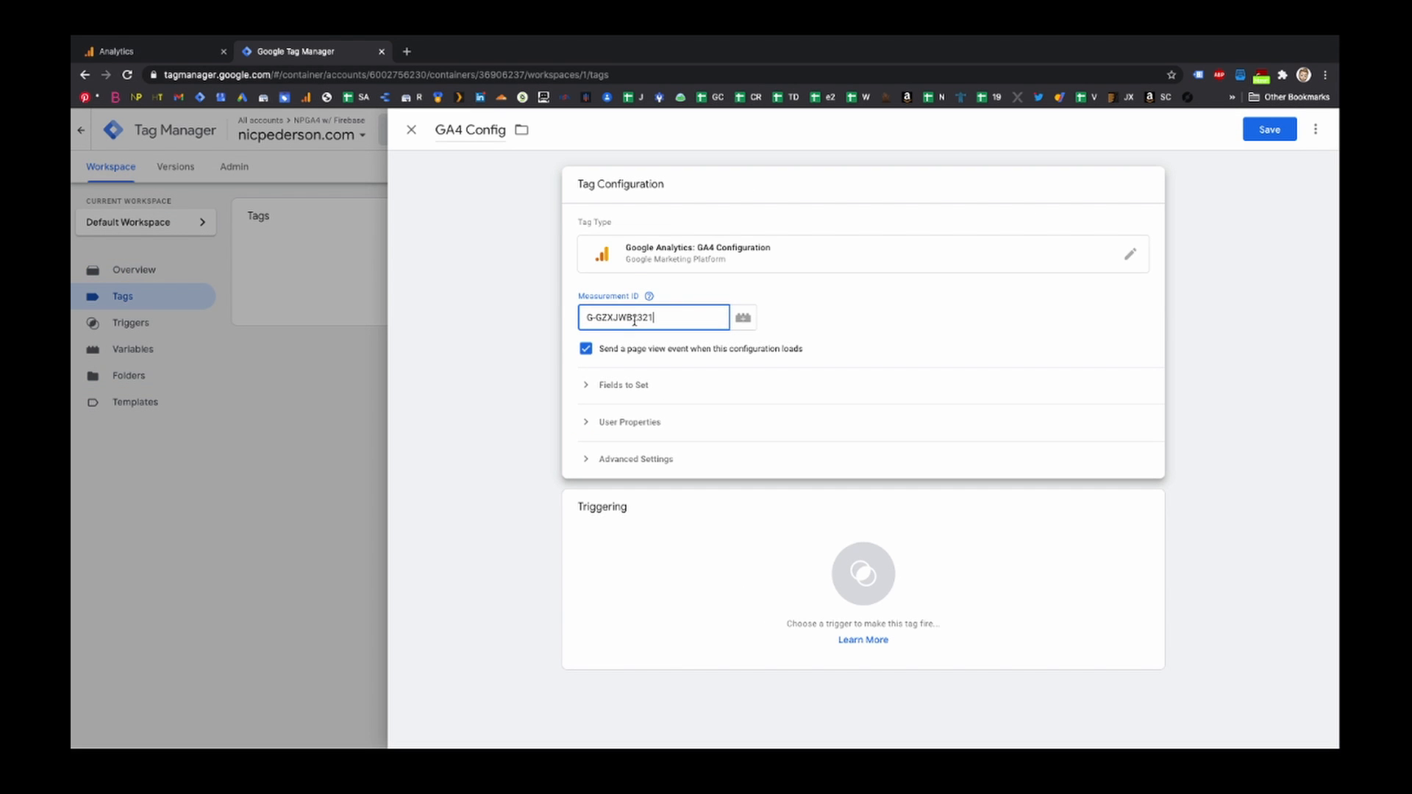
pyautogui.click(860, 597)
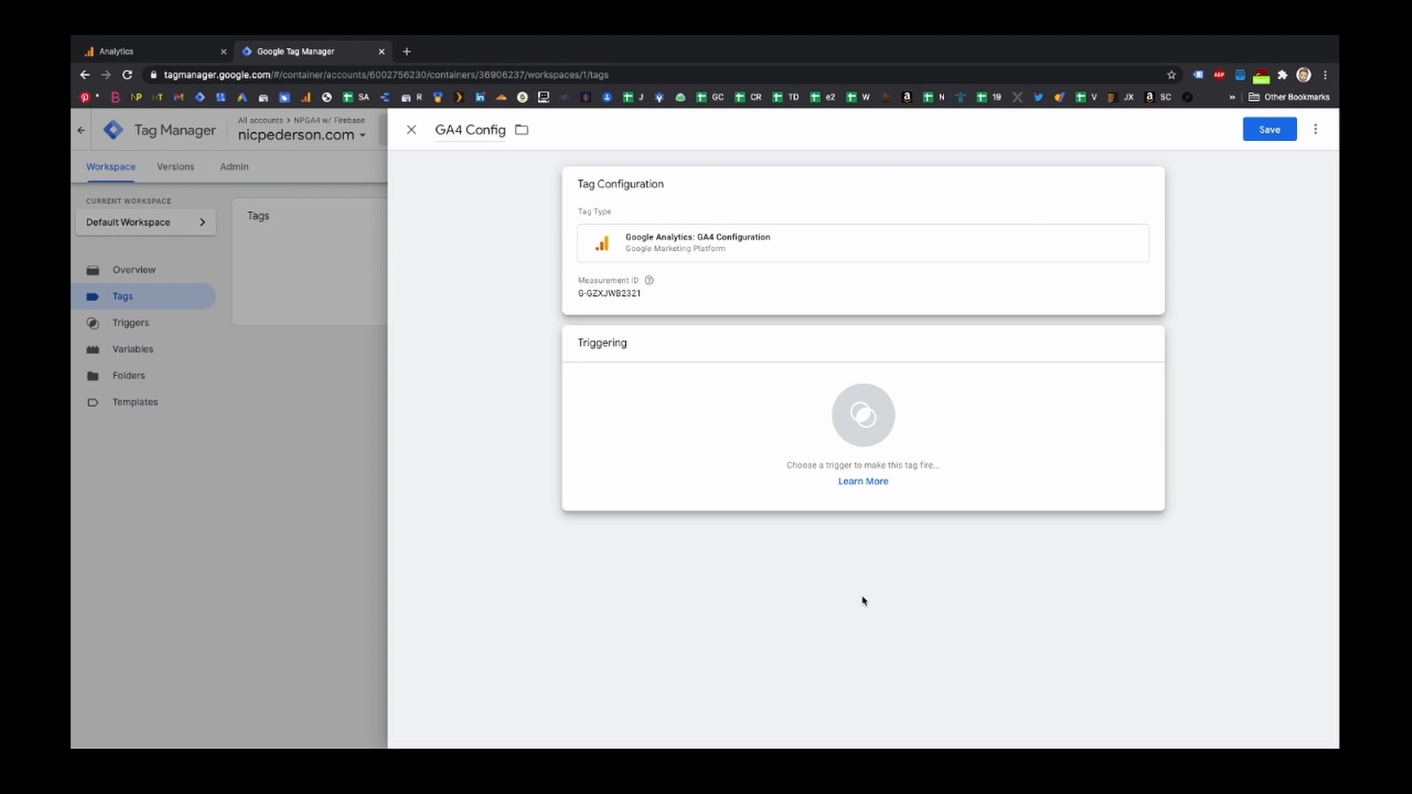
pyautogui.click(658, 192)
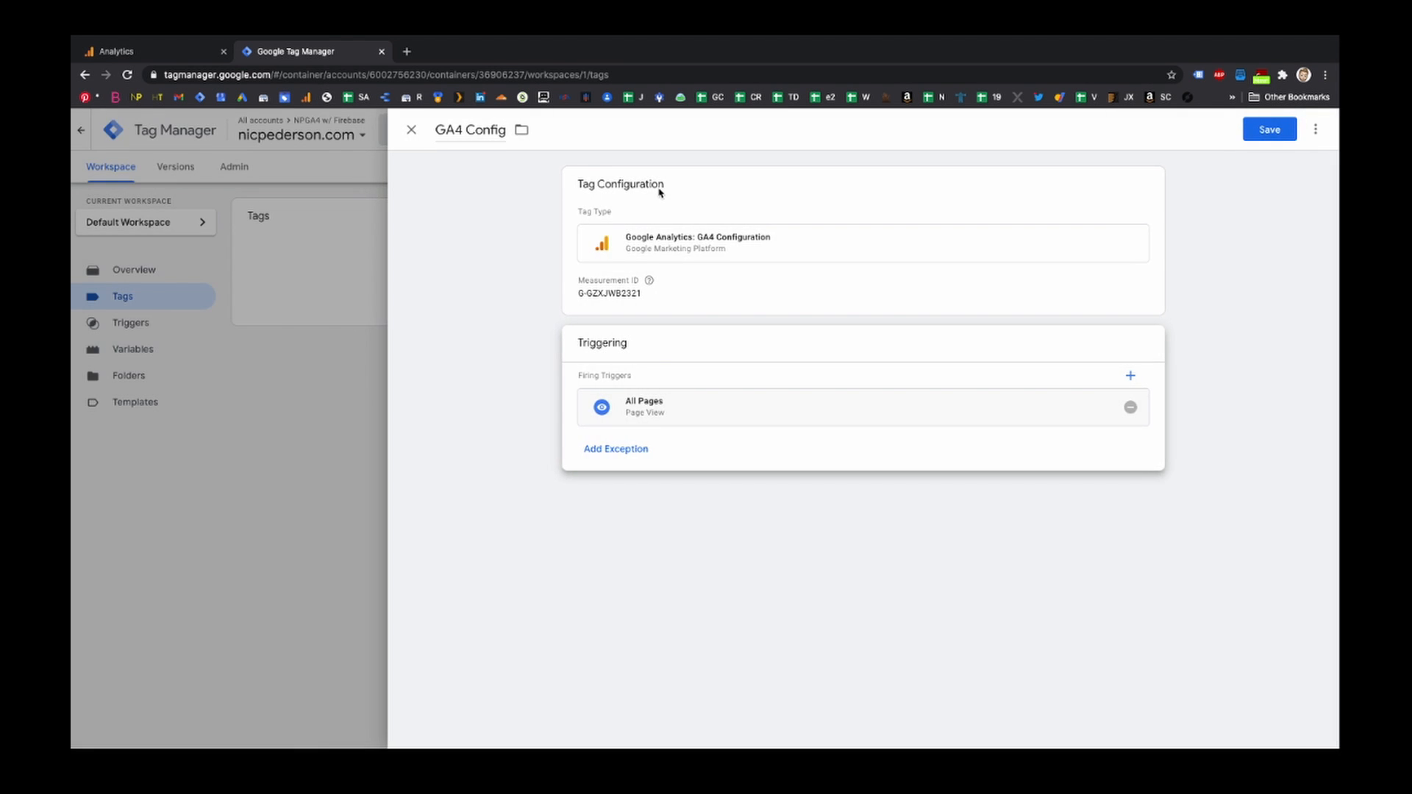
pyautogui.click(1278, 130)
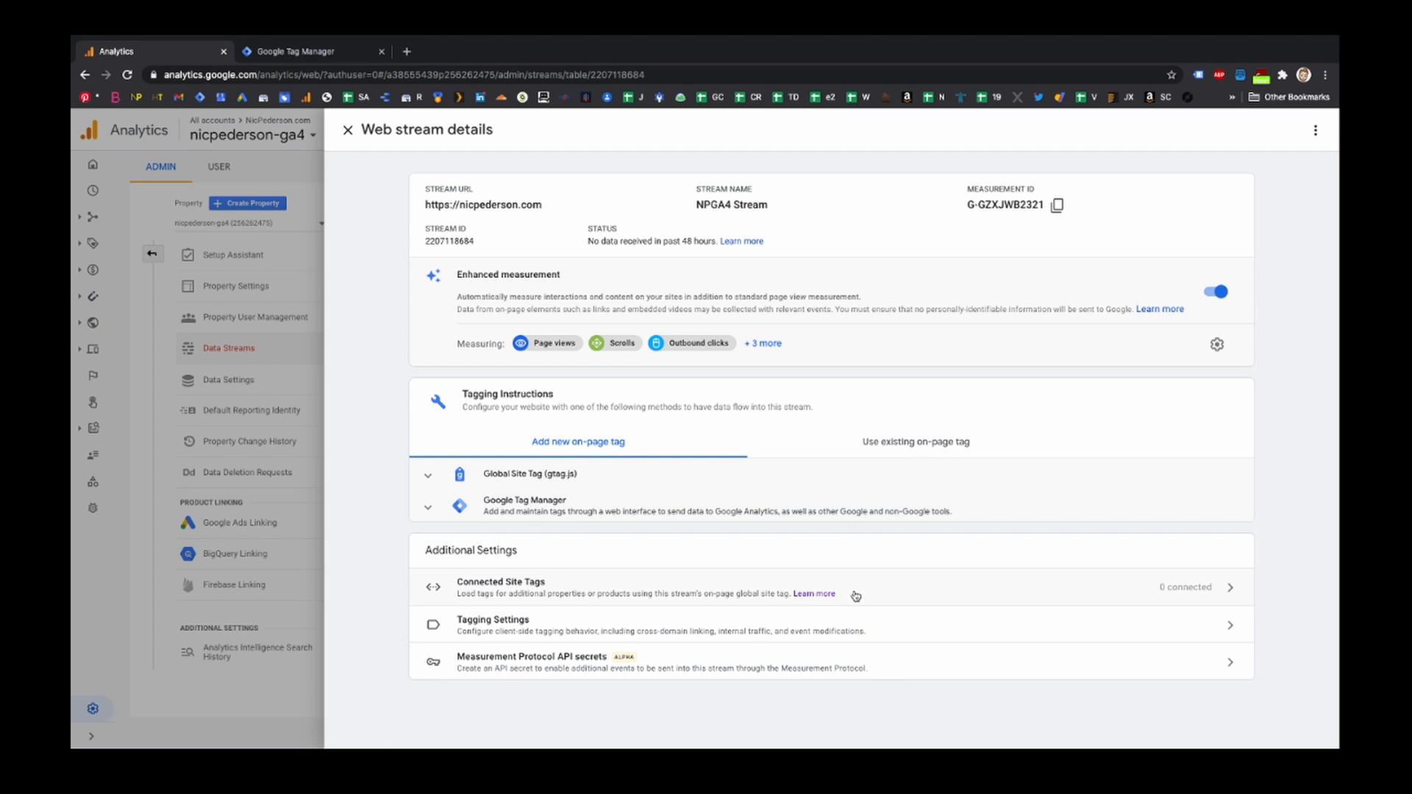
# - Connect a site tag to the stream using the copied measurement ID, nicknamed GA4 Config Tag
pyautogui.click(855, 595)
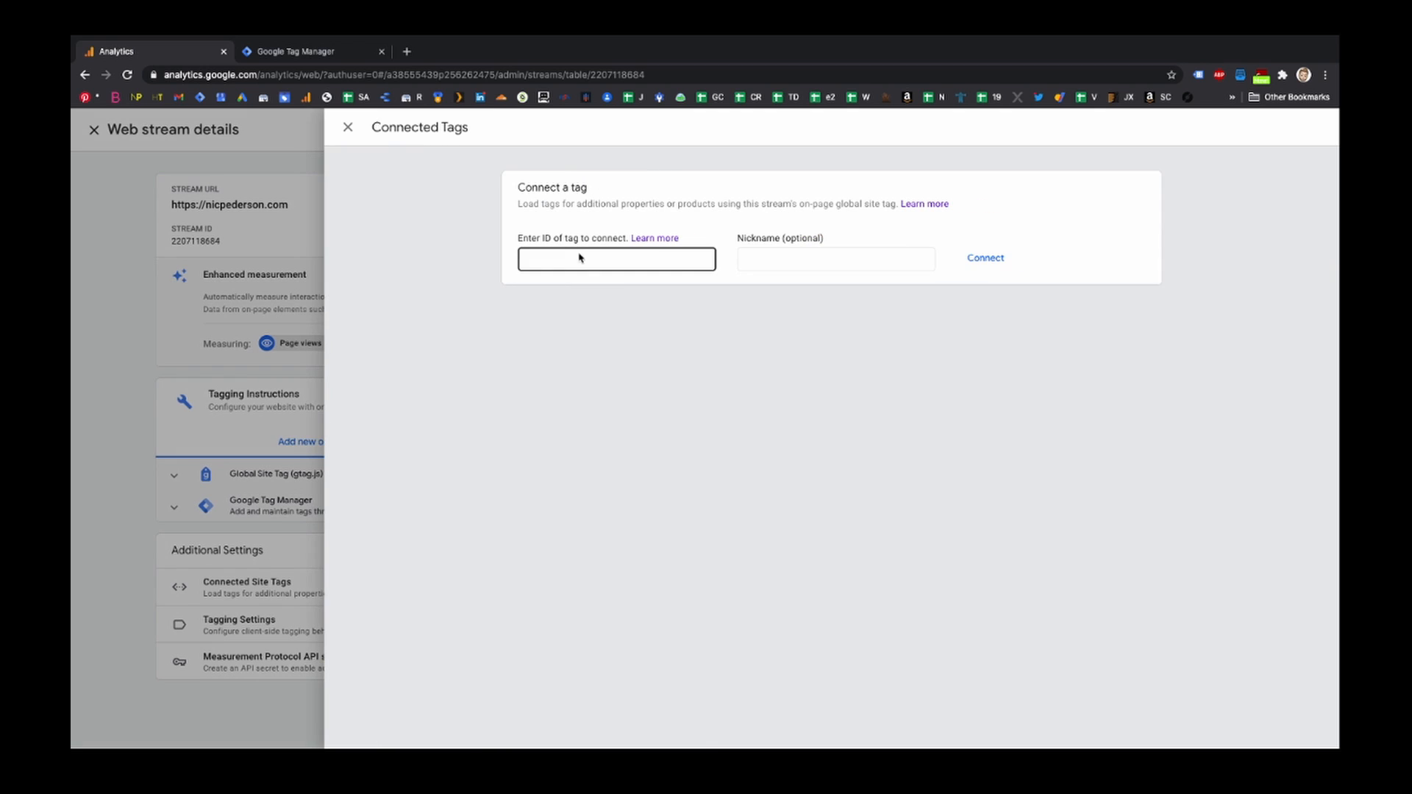
pyautogui.click(571, 258)
pyautogui.press('super+v')
pyautogui.click(775, 258)
pyautogui.write('GA4')
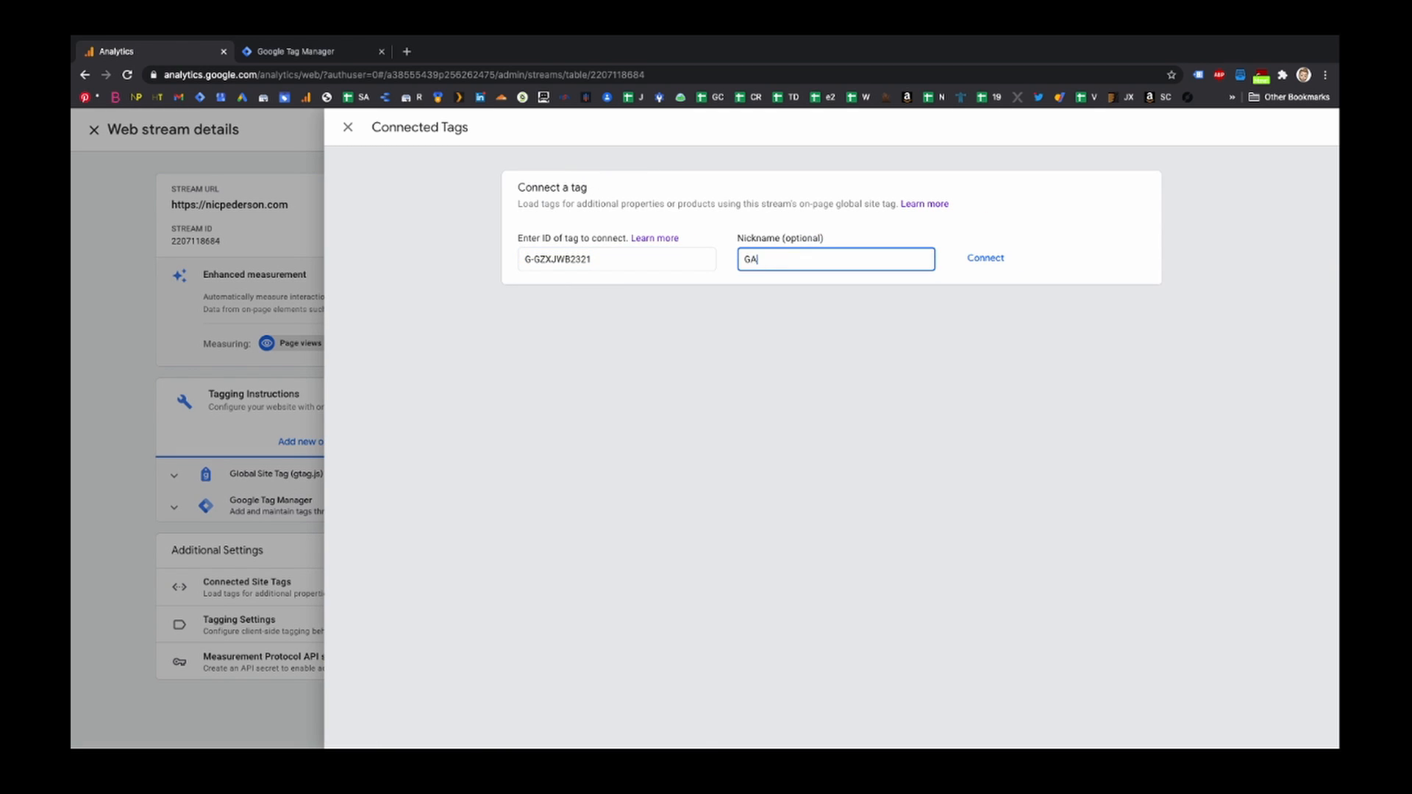
pyautogui.write(' Config Tag')
pyautogui.click(986, 262)
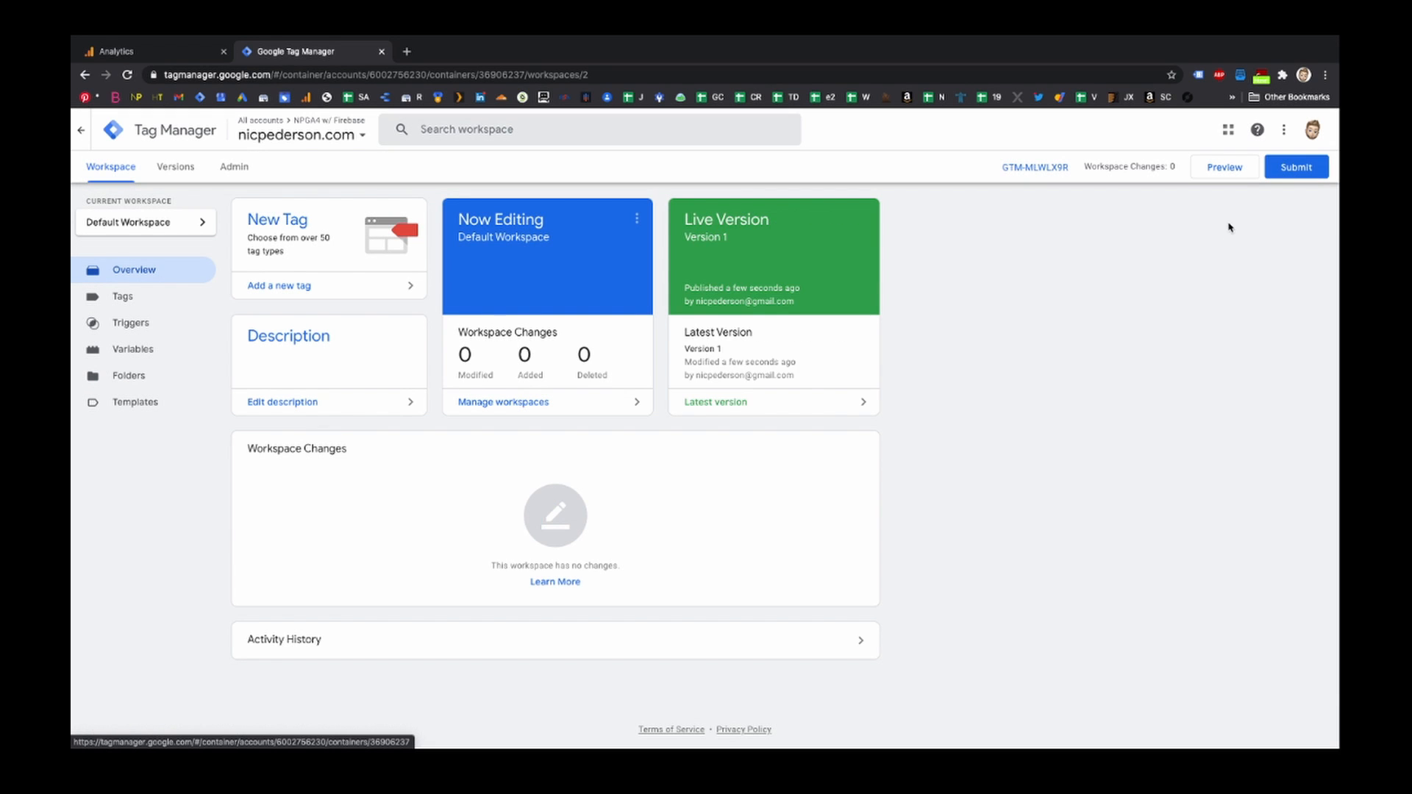
# - Preview the container in Tag Assistant on nicpederson.com and continue once the debug session connects
pyautogui.click(1225, 168)
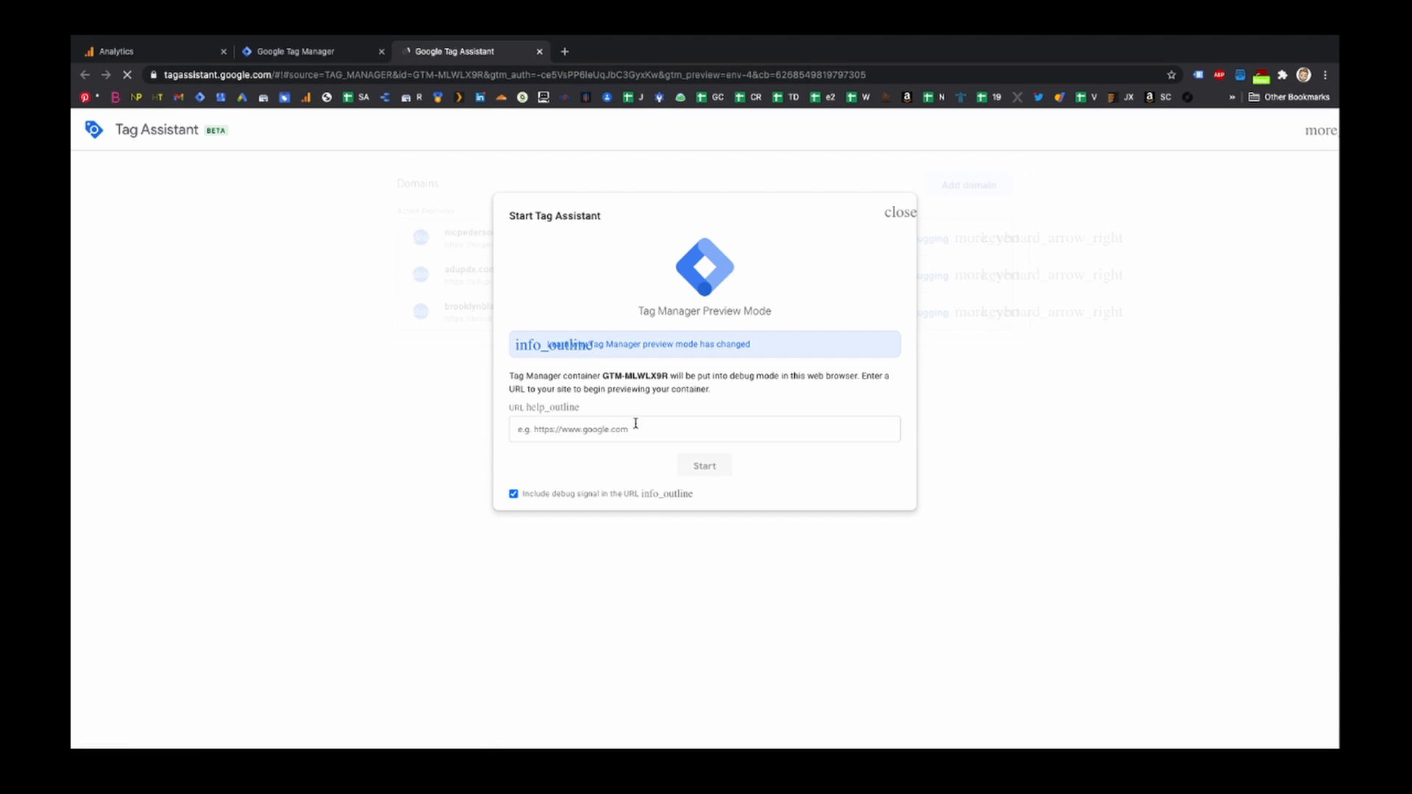
pyautogui.click(706, 466)
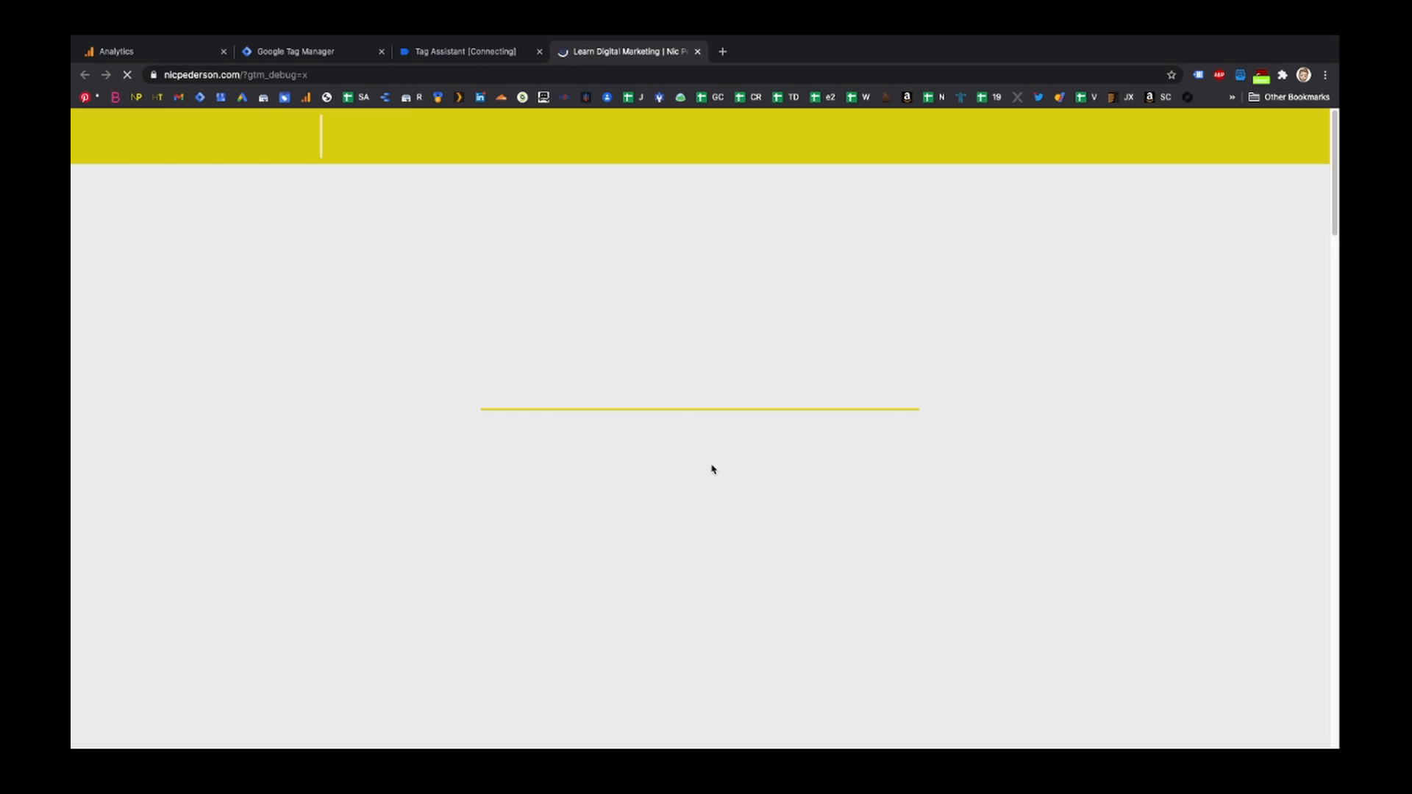
pyautogui.click(463, 51)
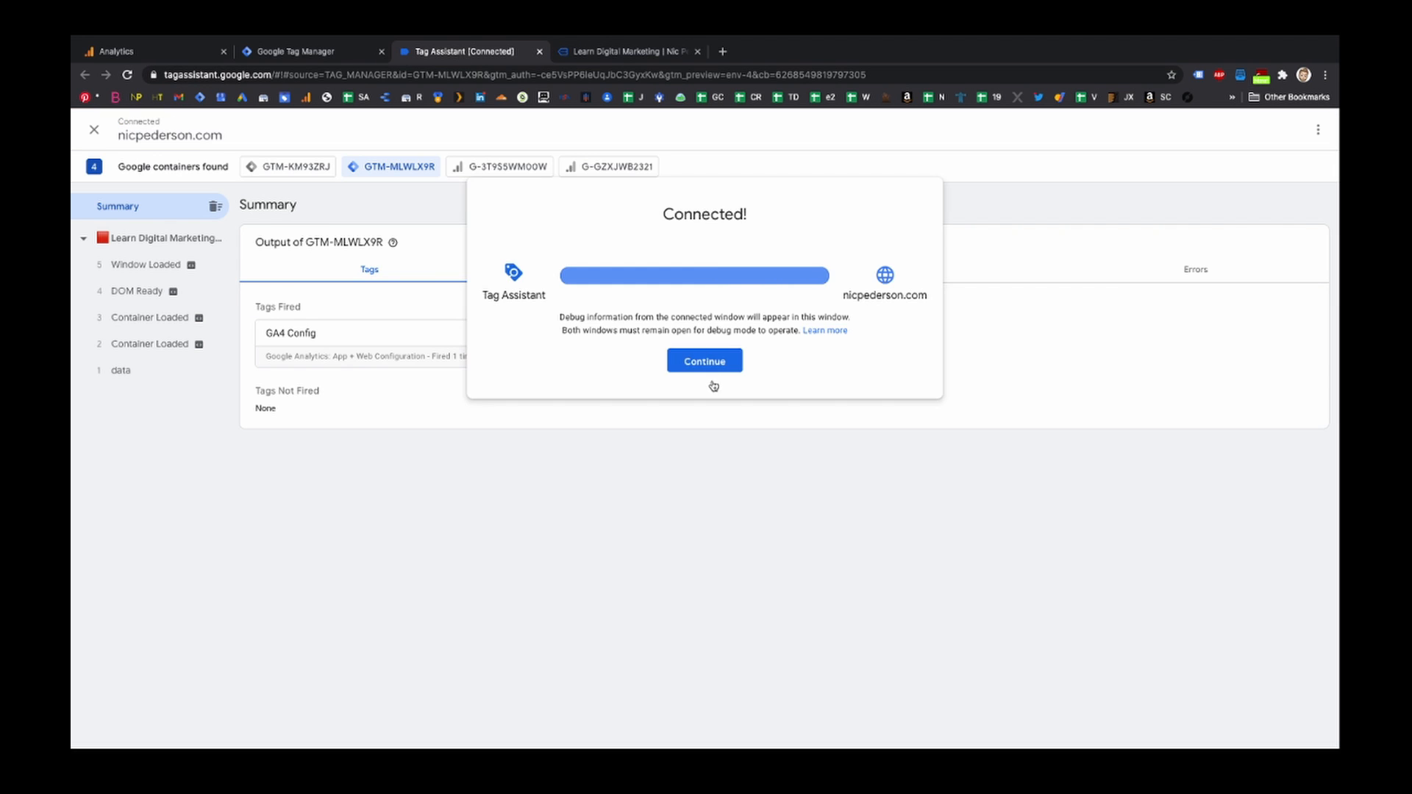
pyautogui.click(707, 360)
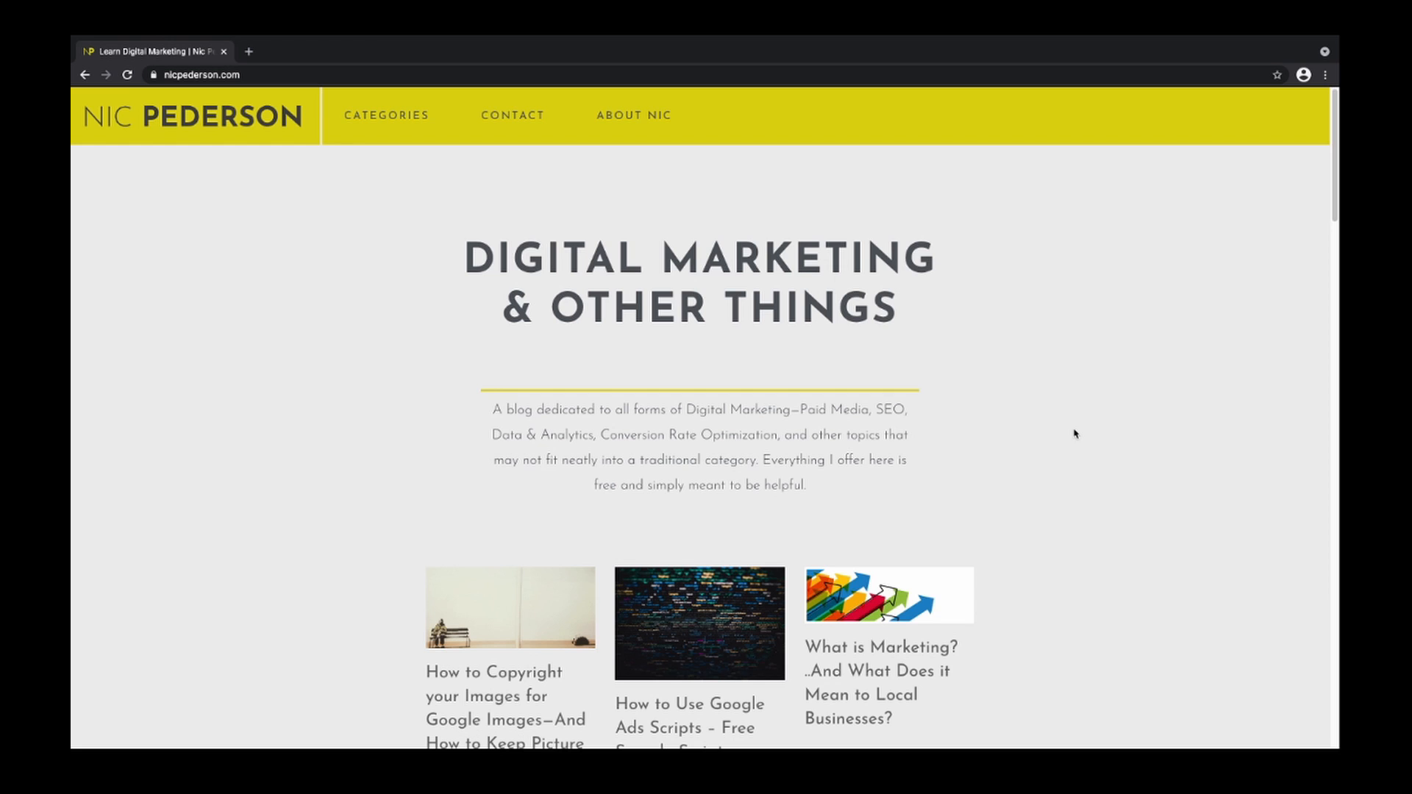
# - Open the browser's developer tools on nicpederson.com and inspect the site's cookies
pyautogui.rightClick(1074, 434)
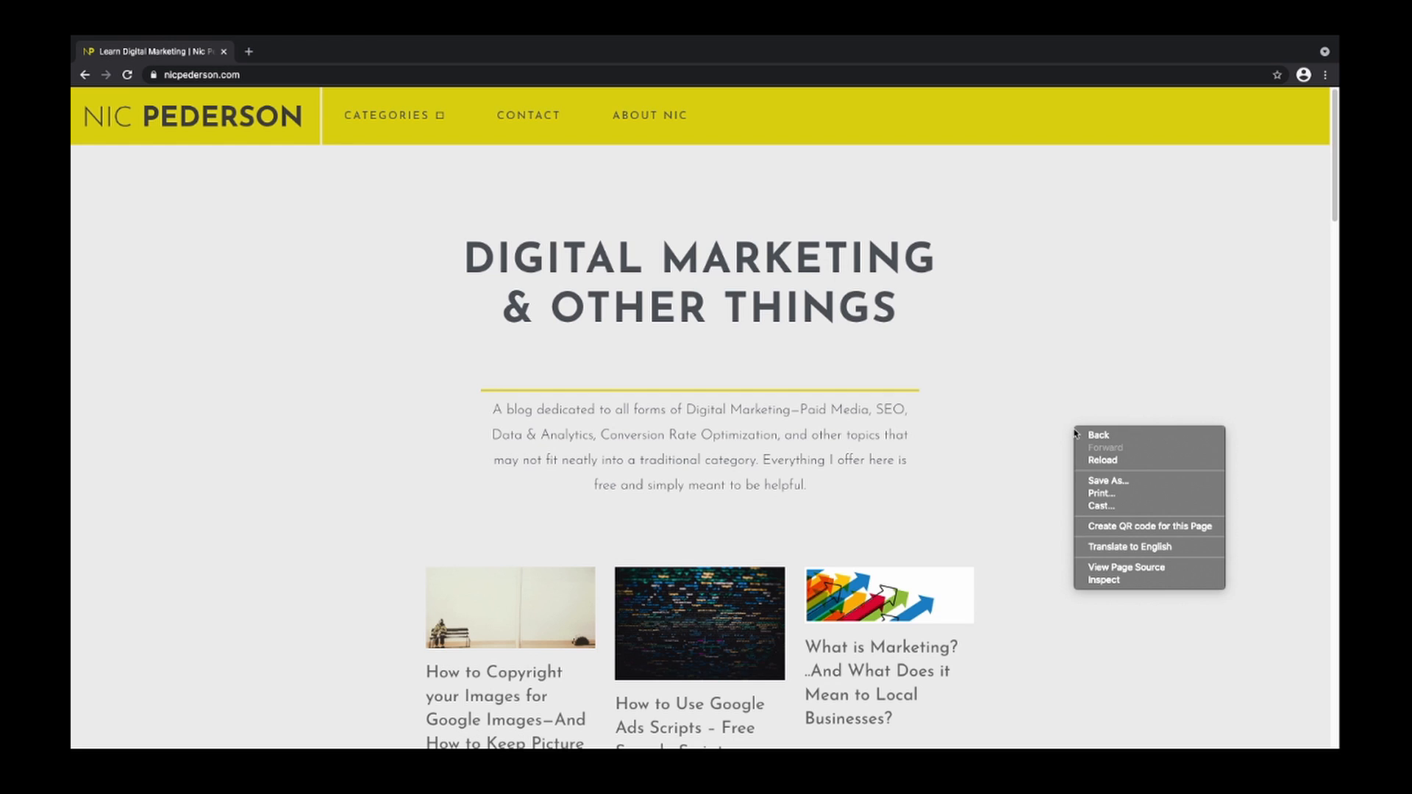
pyautogui.click(1107, 580)
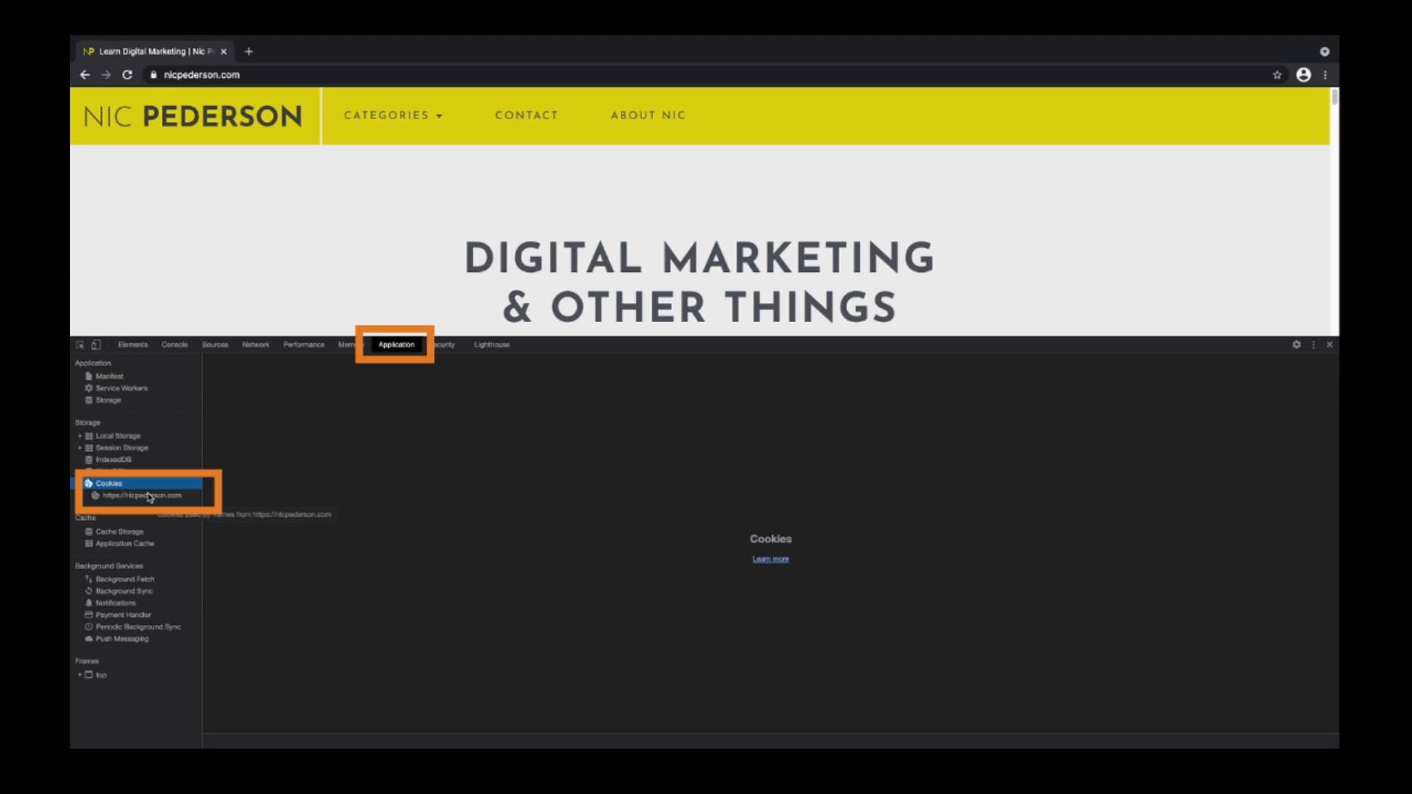
pyautogui.click(149, 497)
pyautogui.click(472, 400)
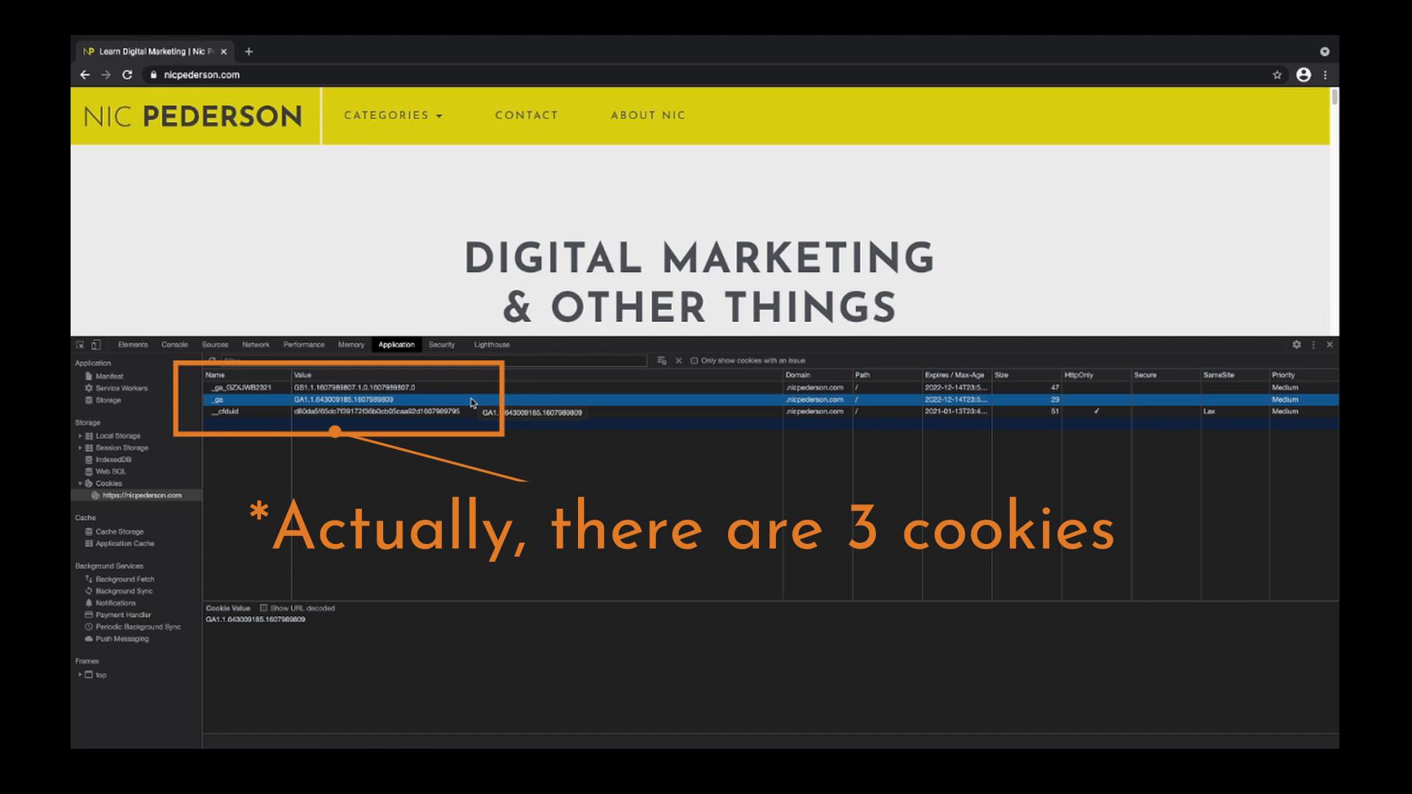
# - Reload the site with the network requests filtered for collect and inspect the loaded requests
pyautogui.click(261, 346)
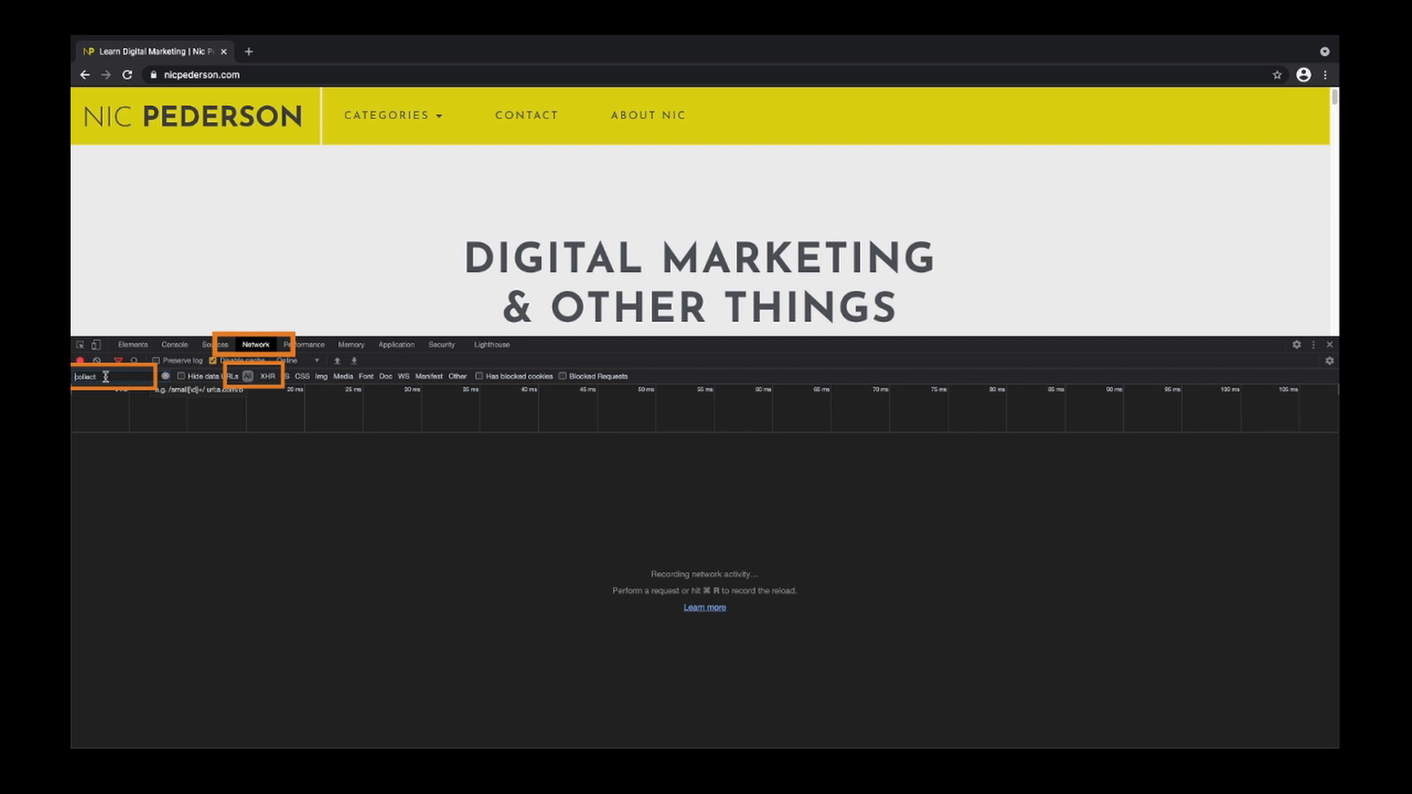
pyautogui.moveTo(105, 376); pyautogui.dragTo(73, 377)
pyautogui.write('co')
pyautogui.press('BackSpace')
pyautogui.press('BackSpace')
pyautogui.click(126, 75)
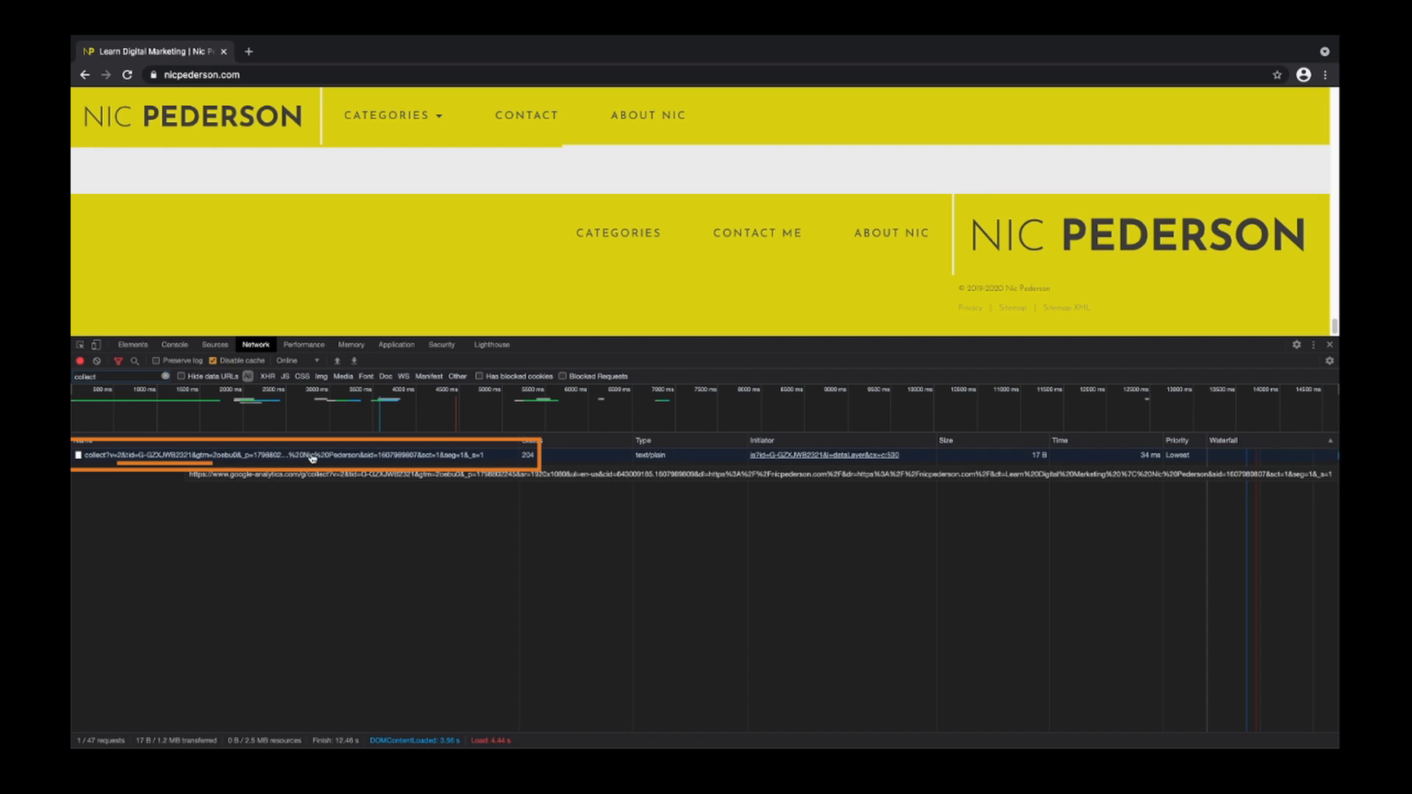
pyautogui.click(312, 459)
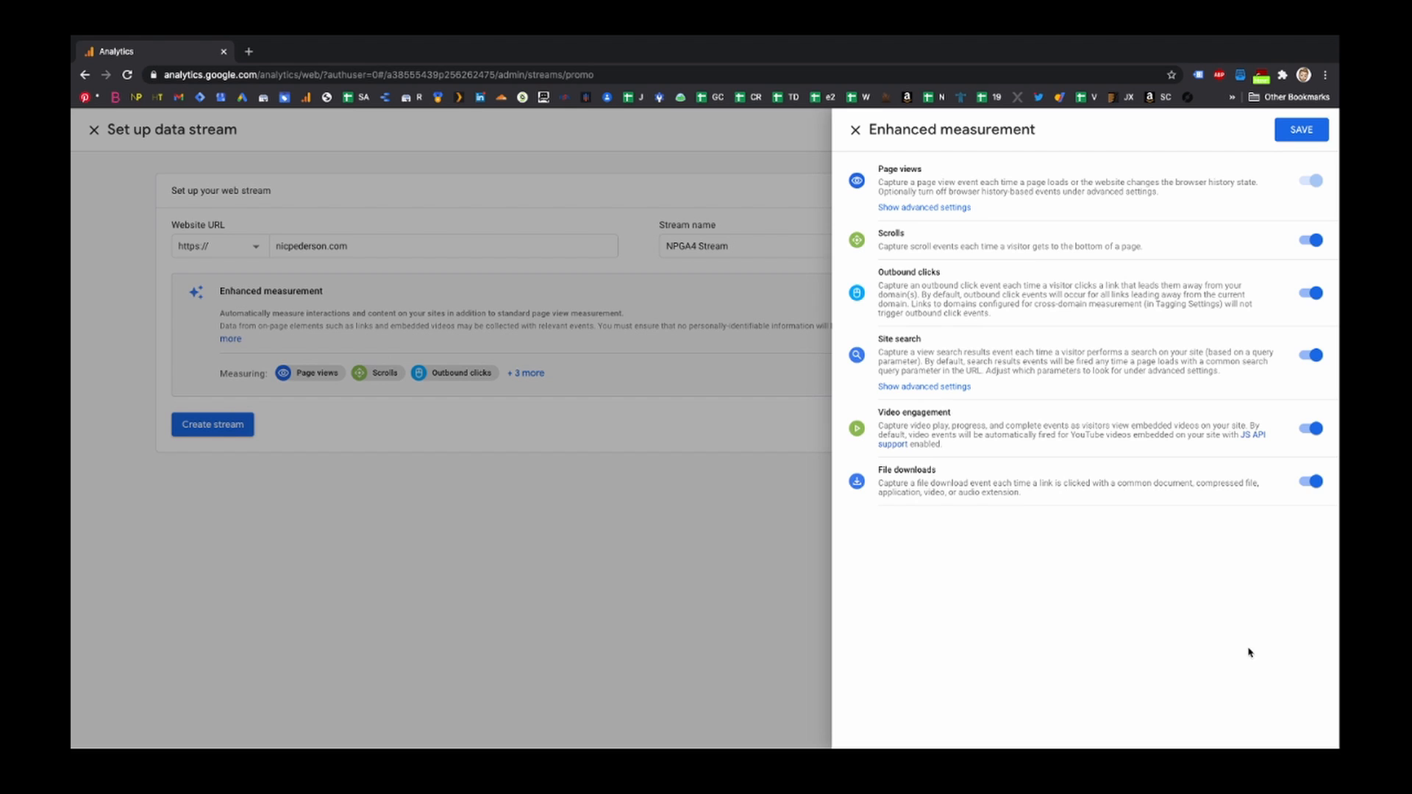
pyautogui.press('super+shift+4')
pyautogui.moveTo(833, 110); pyautogui.dragTo(1330, 573)
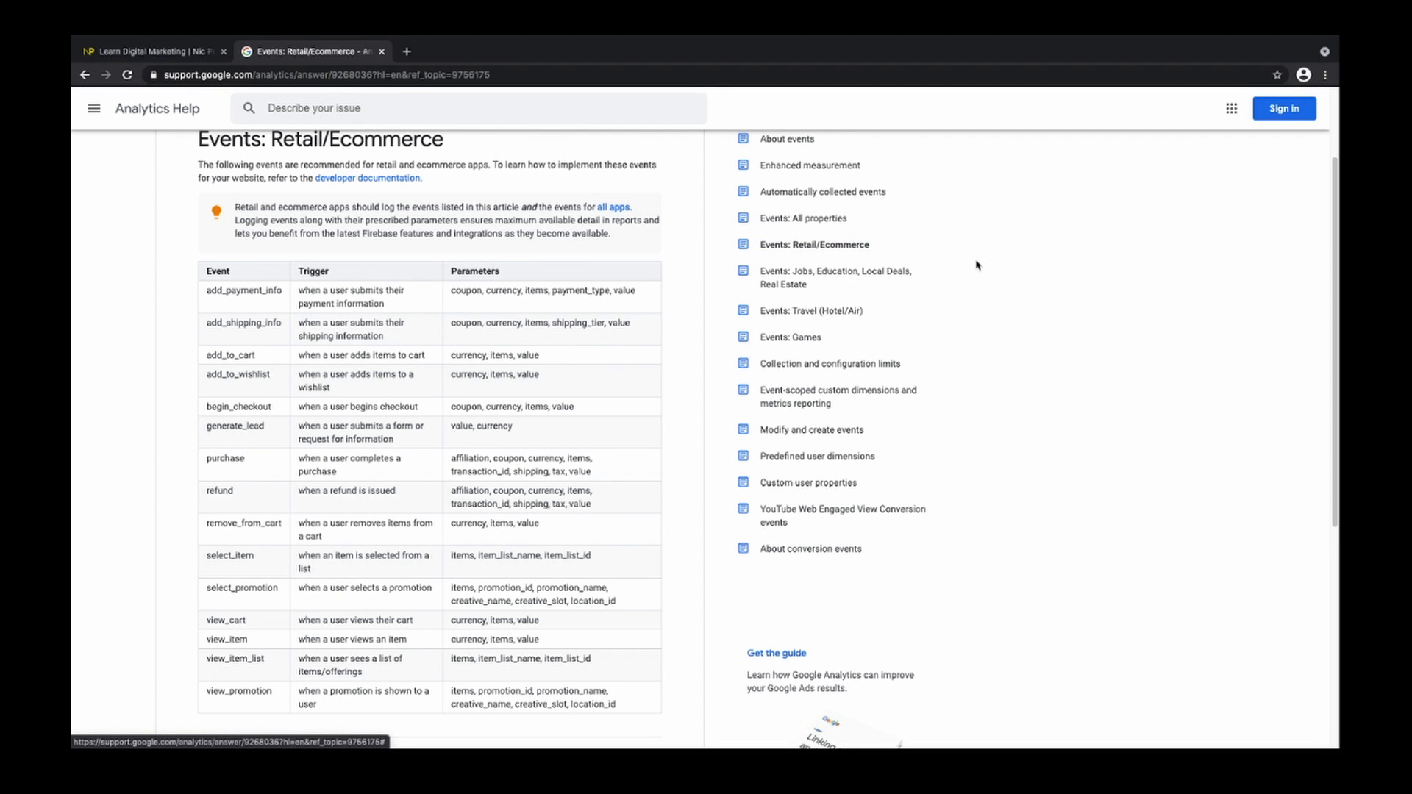
# - Browse the Analytics Help articles on recommended events for different business types
pyautogui.click(818, 275)
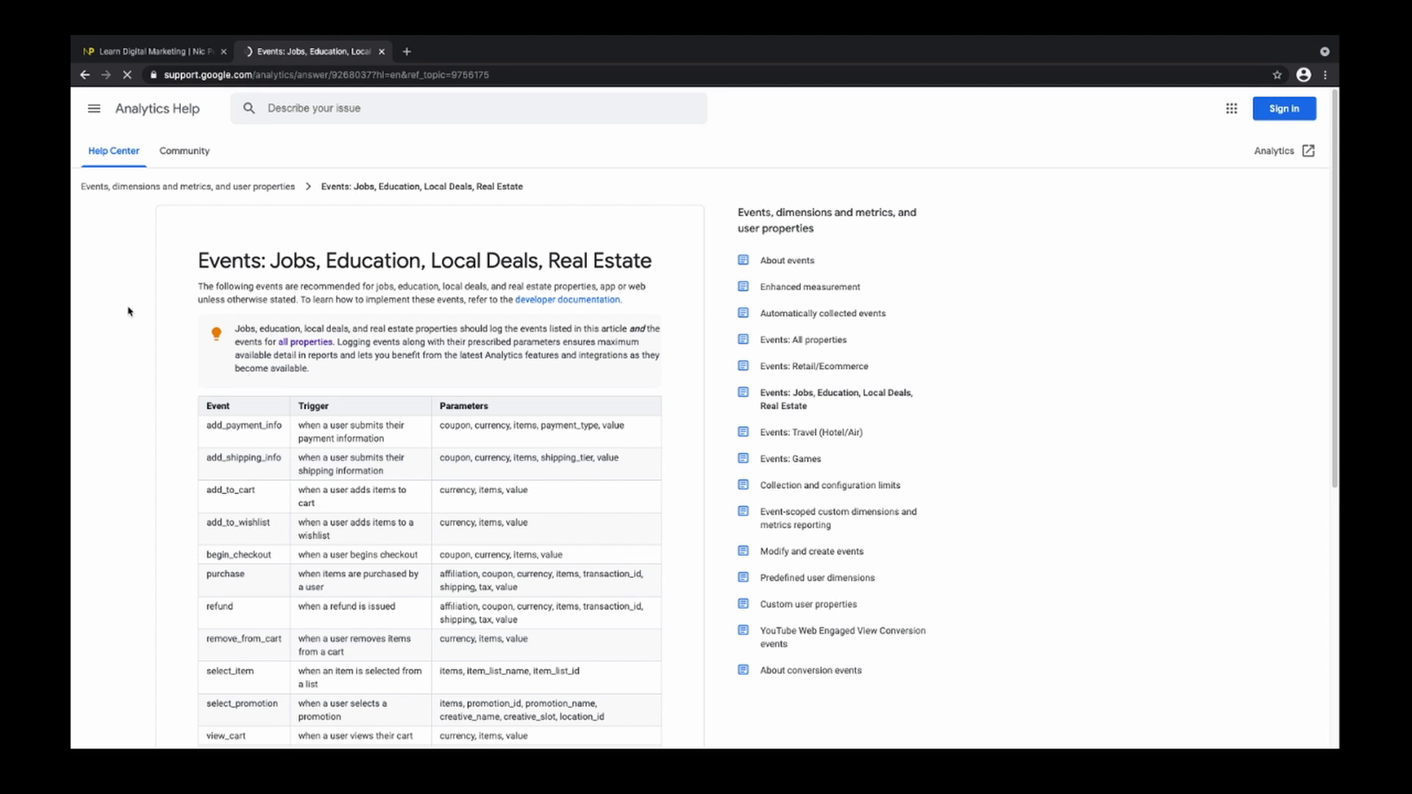
pyautogui.scroll(-2, 127, 312)
pyautogui.scroll(-1, 127, 315)
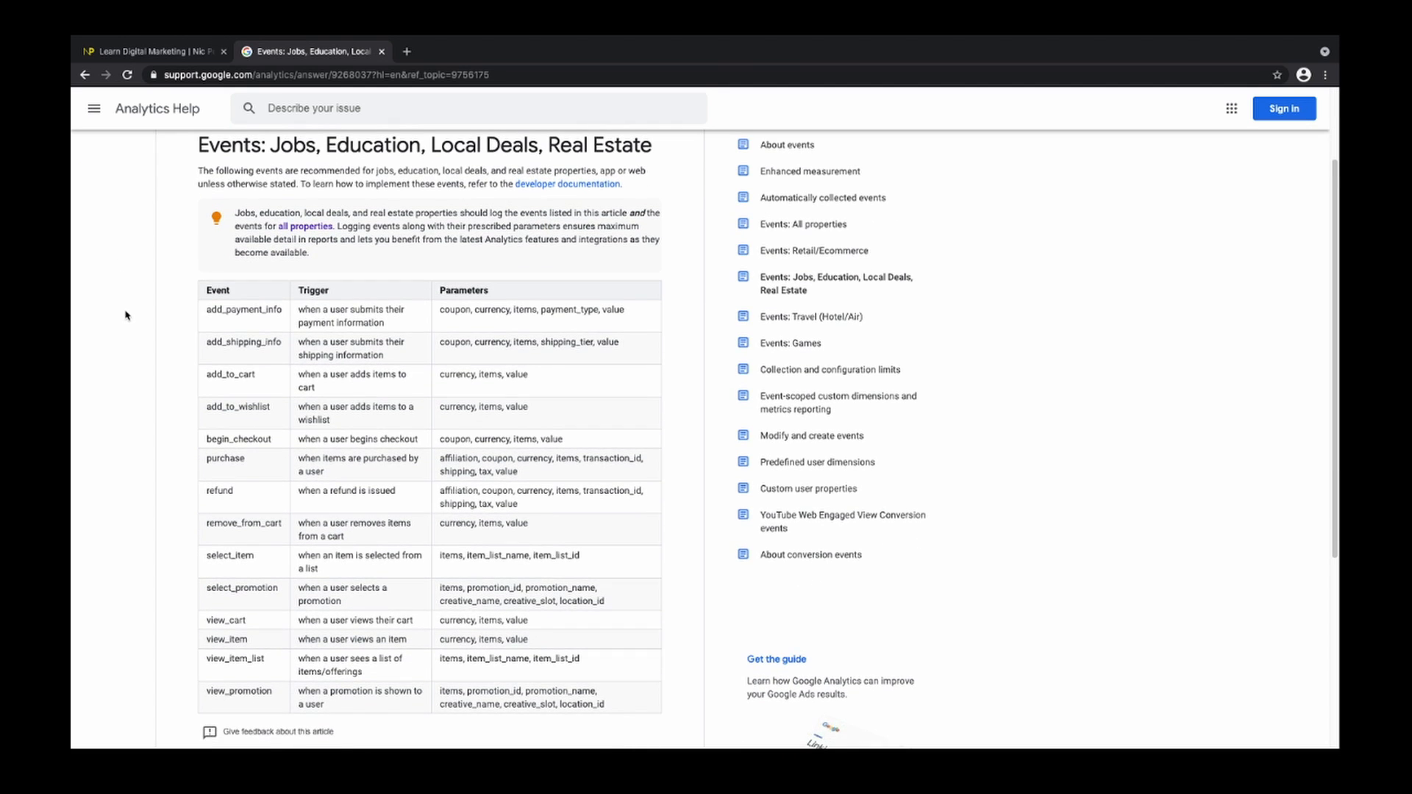
pyautogui.click(789, 317)
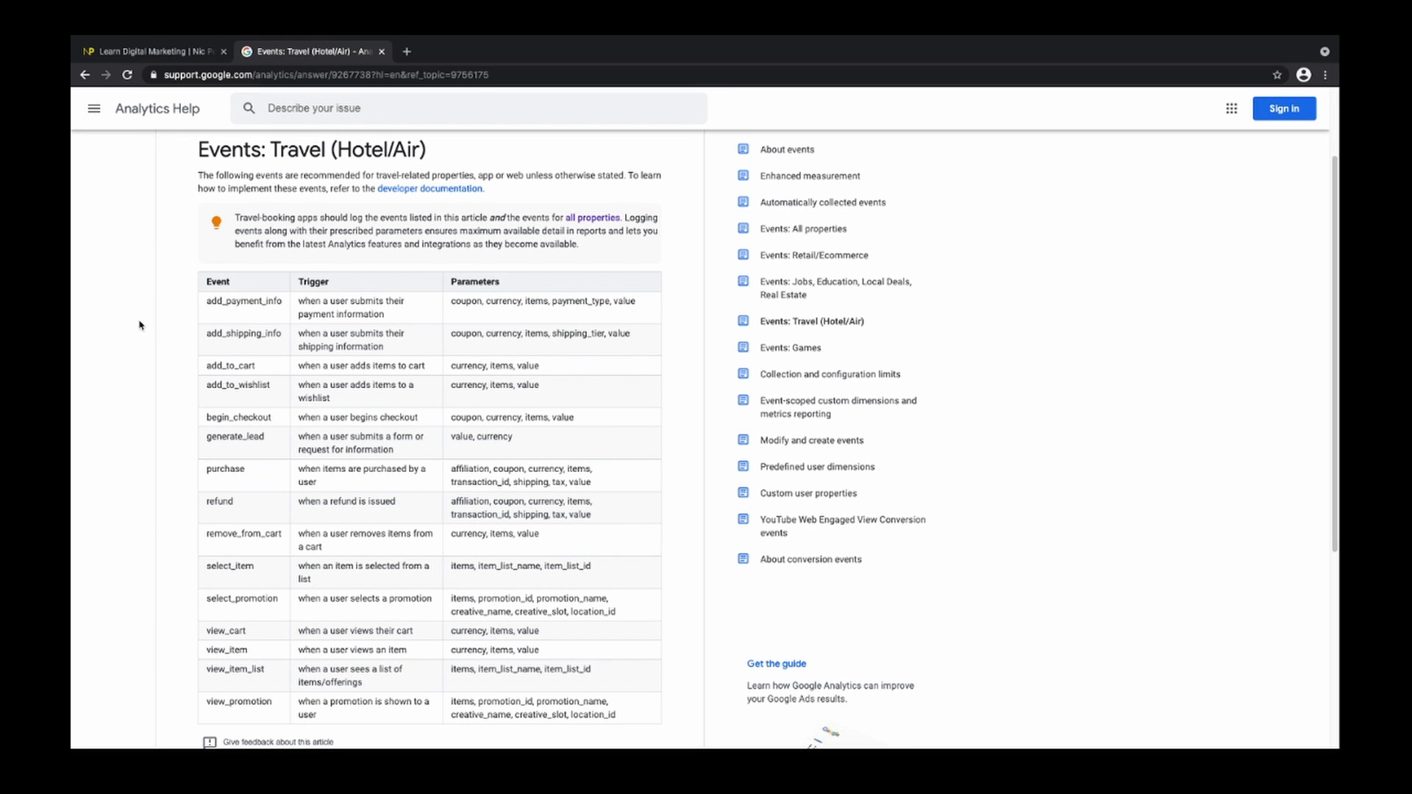
pyautogui.click(787, 350)
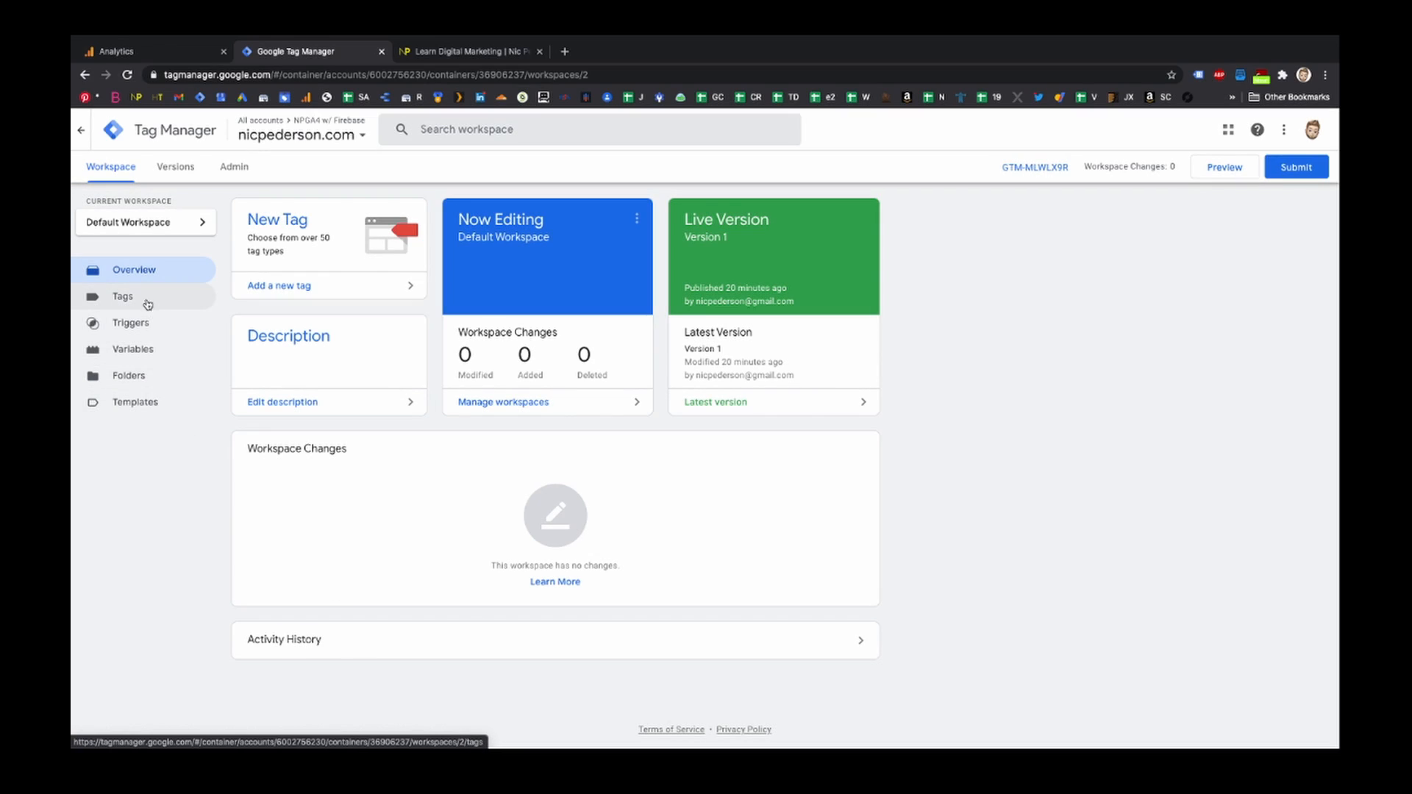
pyautogui.click(146, 303)
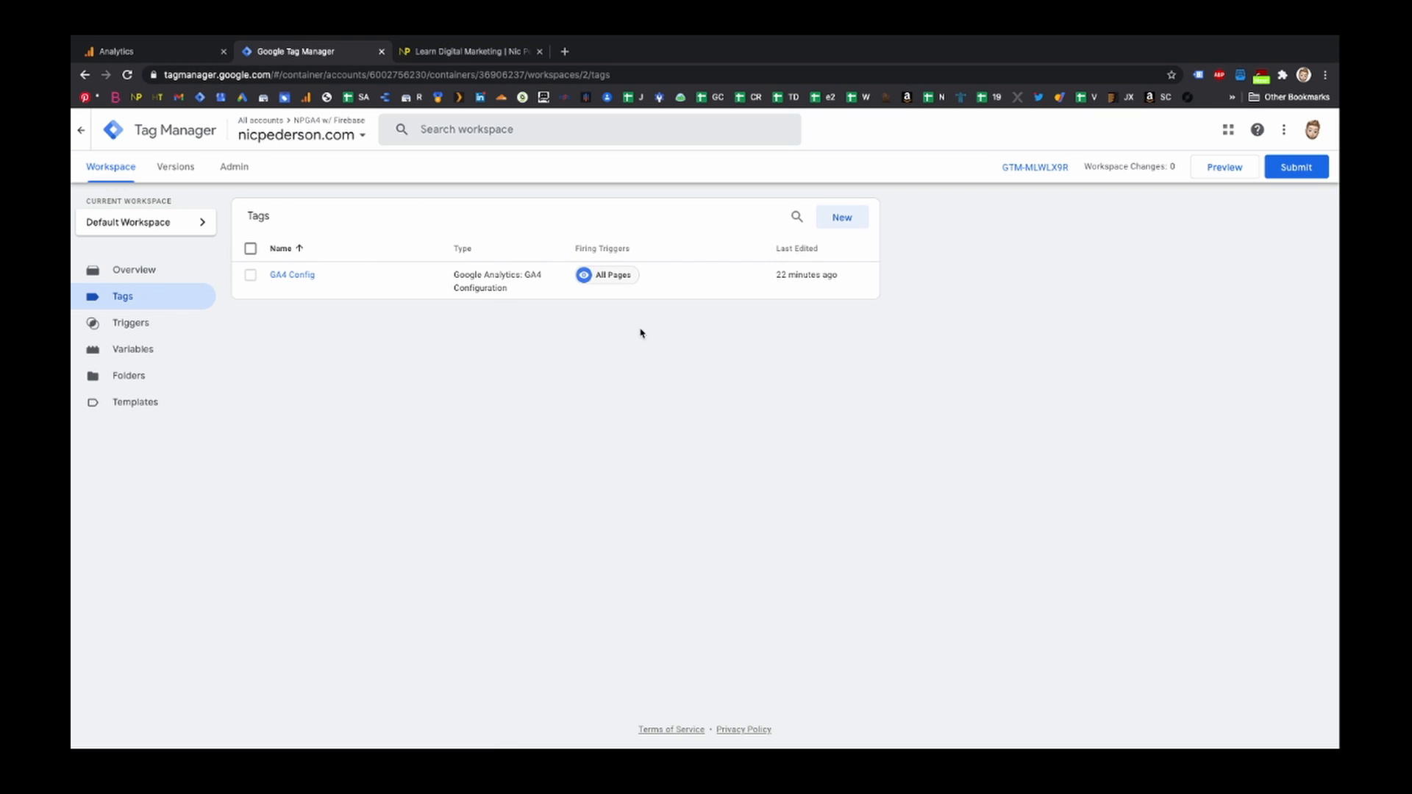
# - Start a new Tag Manager tag named lets_see
pyautogui.click(843, 219)
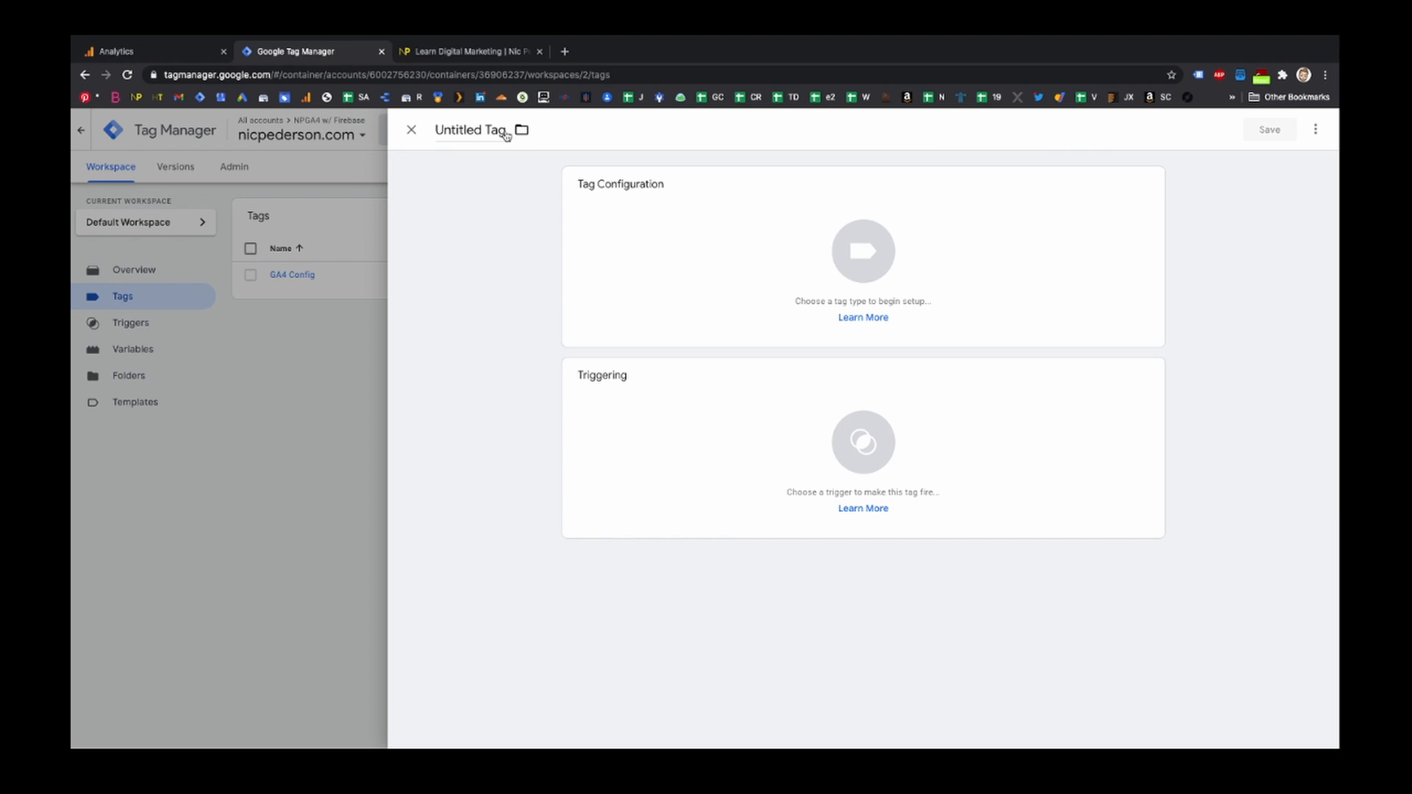
pyautogui.moveTo(503, 130); pyautogui.dragTo(410, 136)
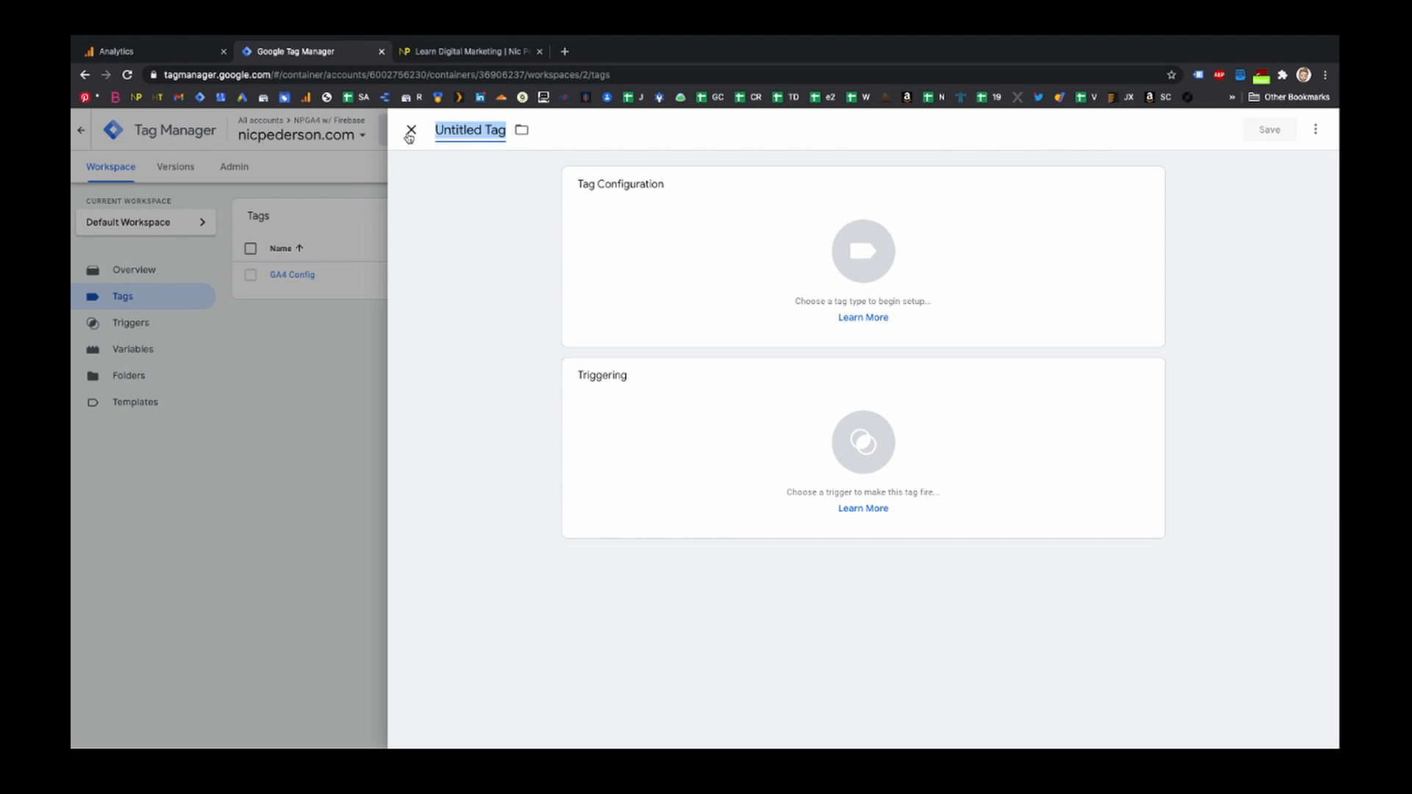
pyautogui.write('lets_see')
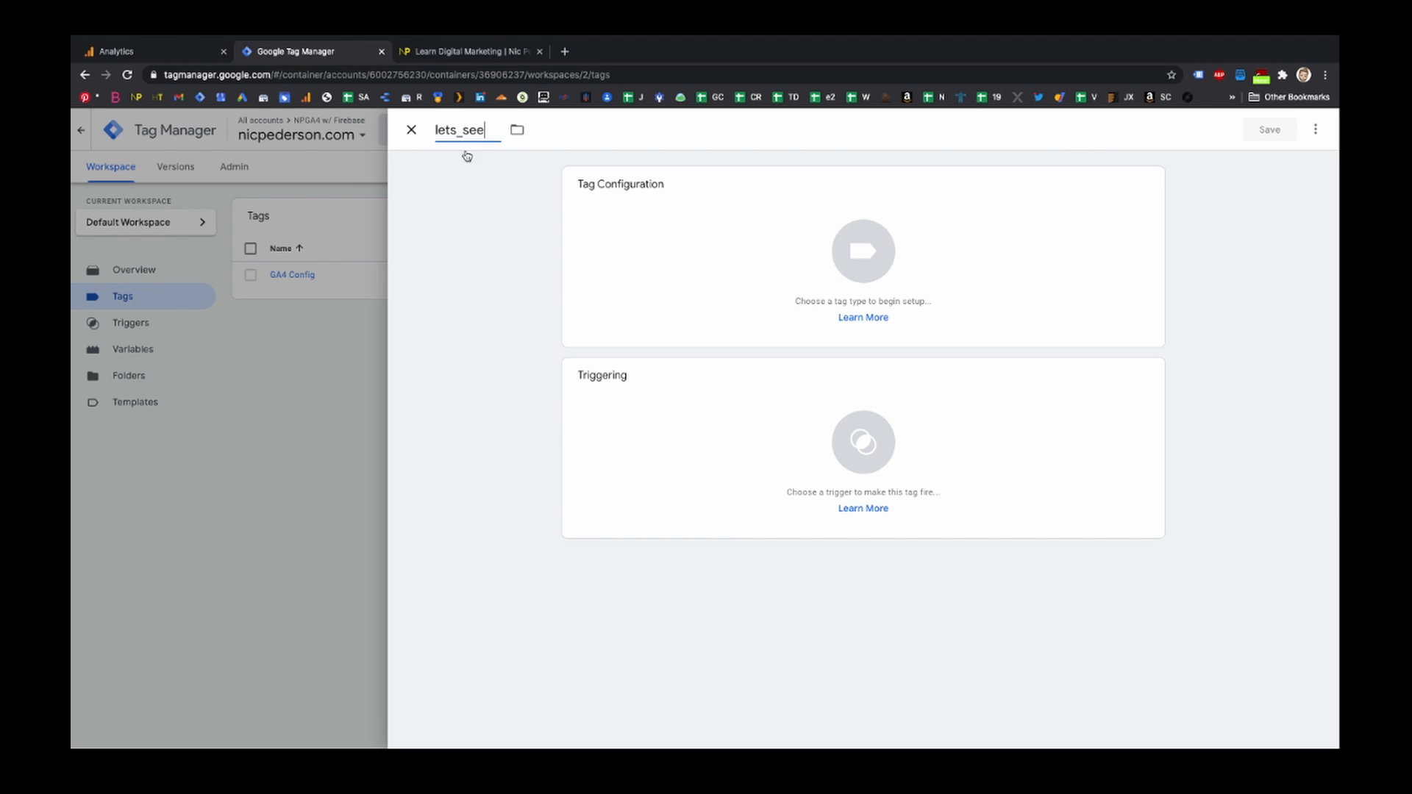
# - Make it a Google Analytics: GA4 Event tag using the GA4 Config configuration tag, with event name lets_see
pyautogui.click(825, 257)
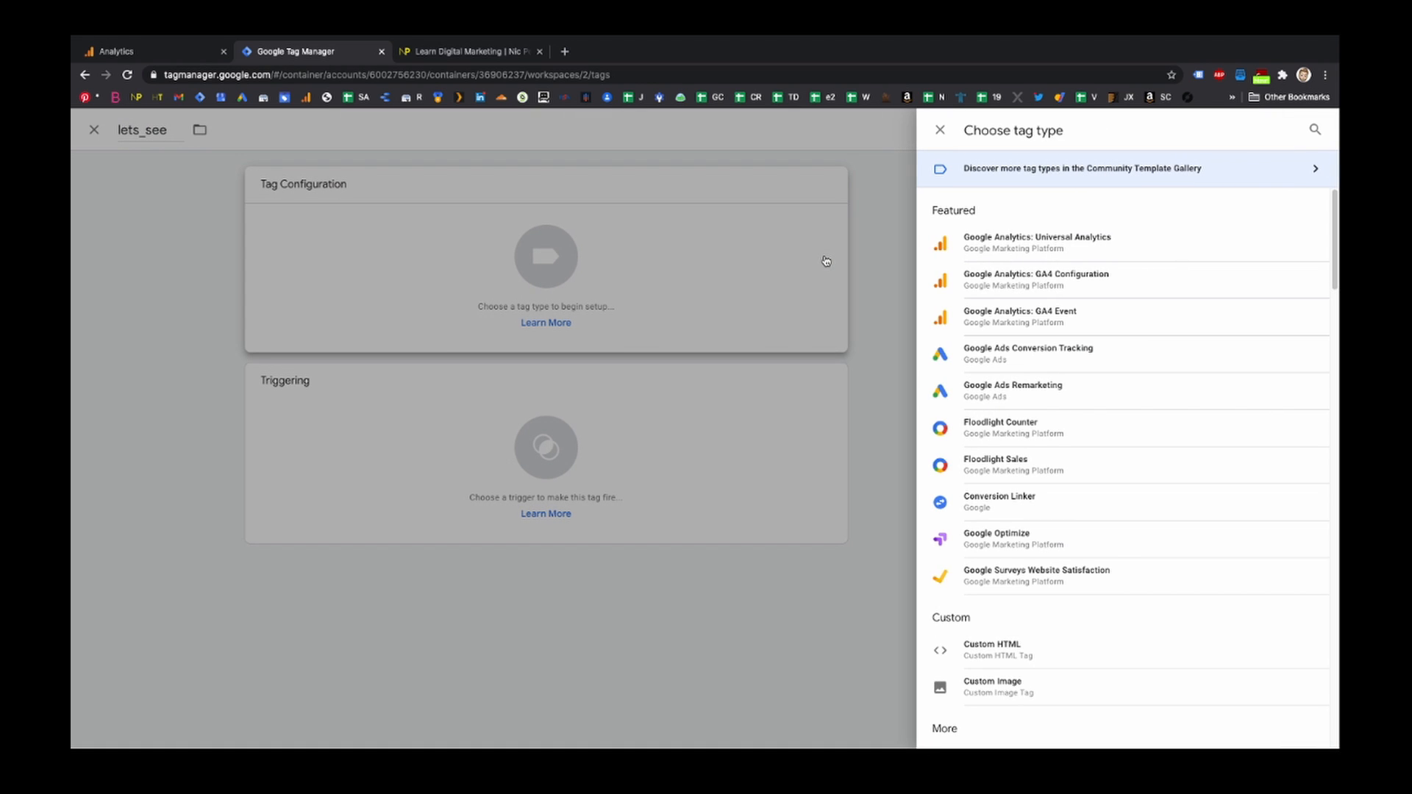
pyautogui.click(1055, 325)
pyautogui.click(745, 319)
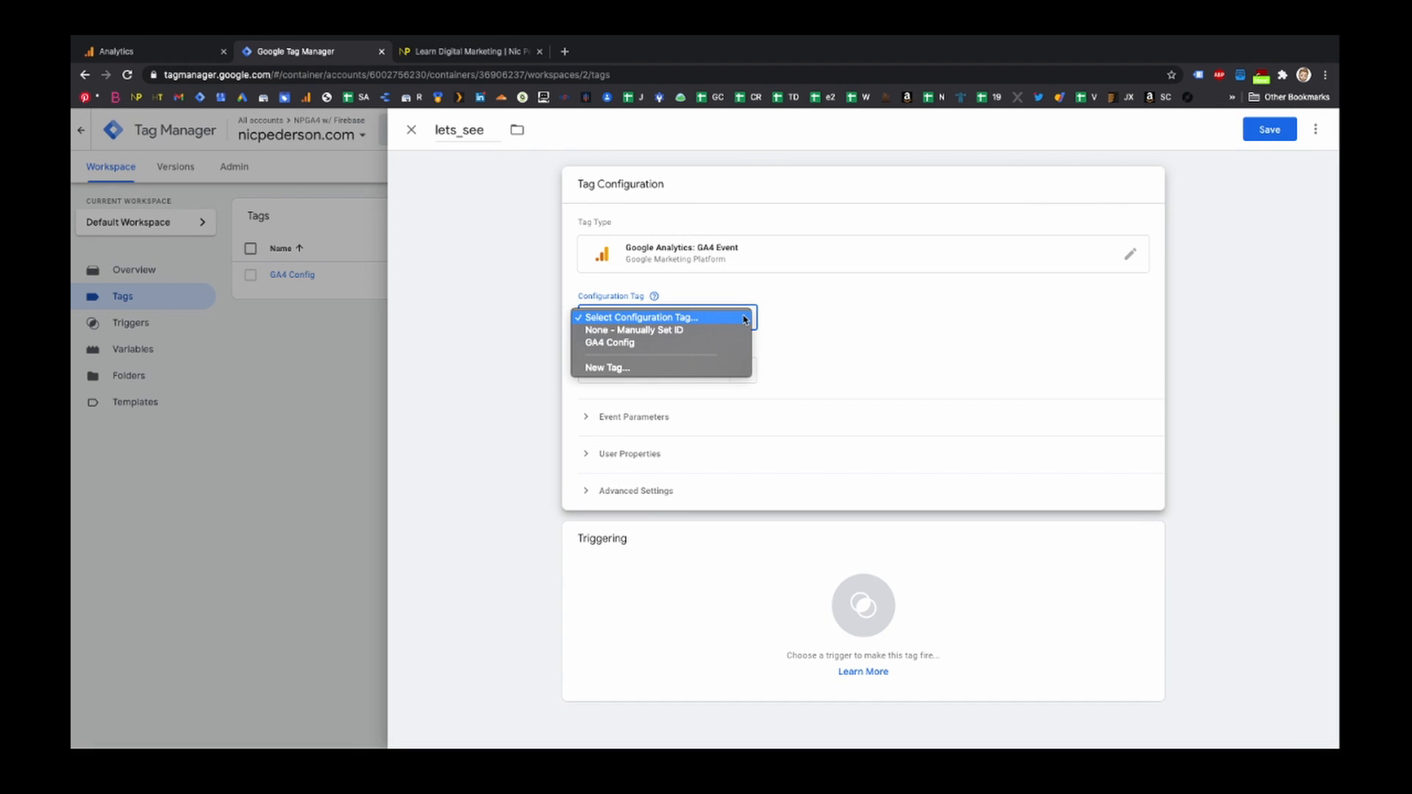
pyautogui.click(720, 331)
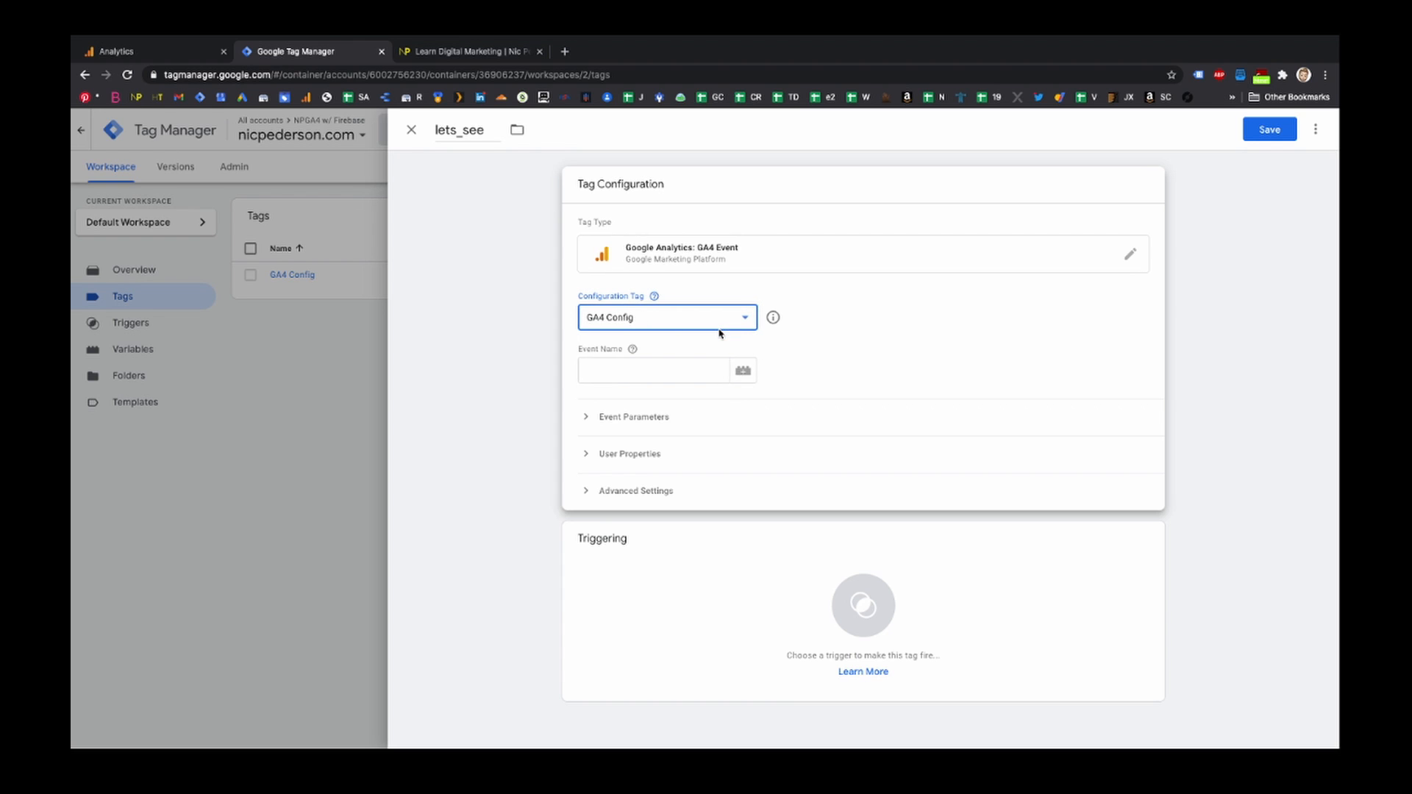
pyautogui.click(603, 368)
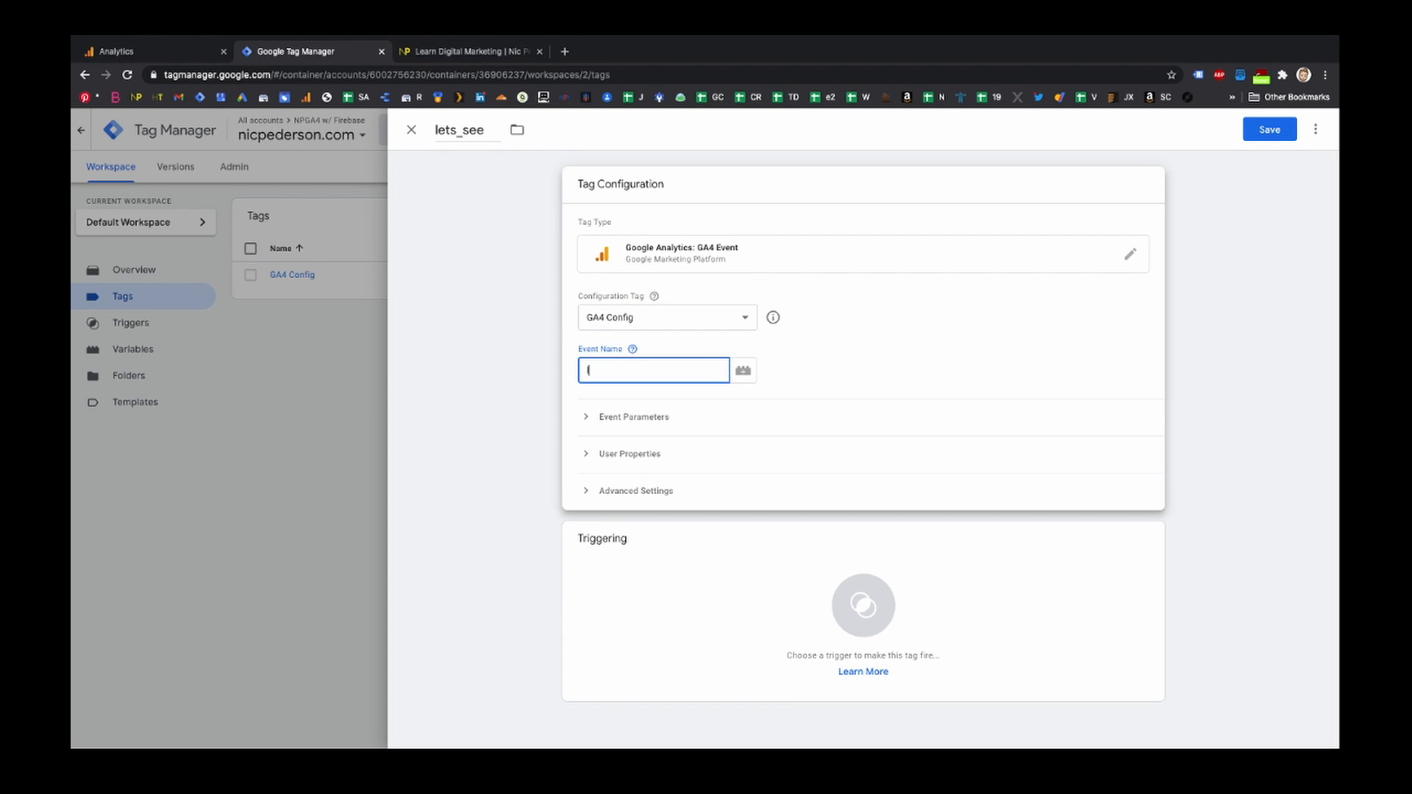
pyautogui.write('lets_see')
# - Add an event parameter did_it_work with the value yessssss
pyautogui.click(650, 423)
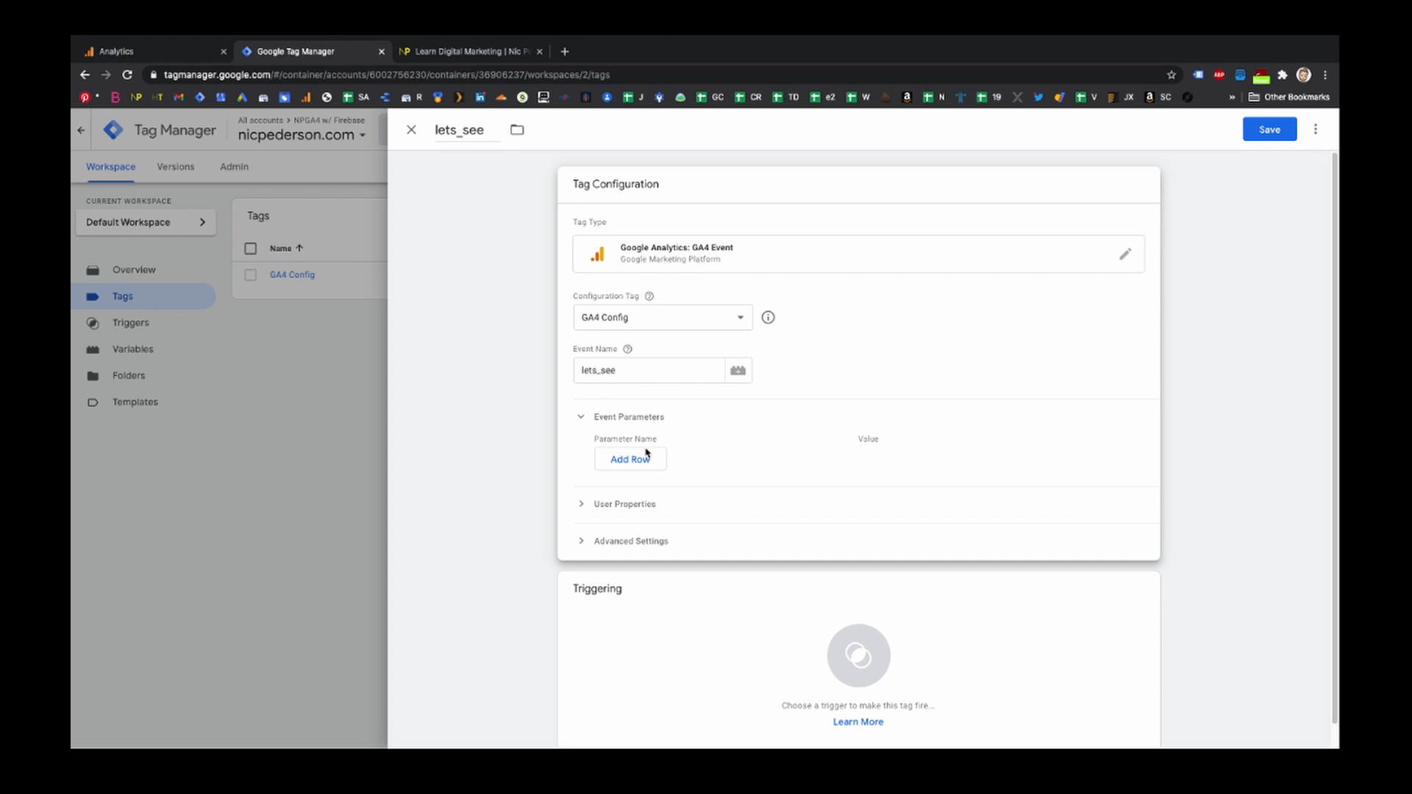
pyautogui.click(641, 458)
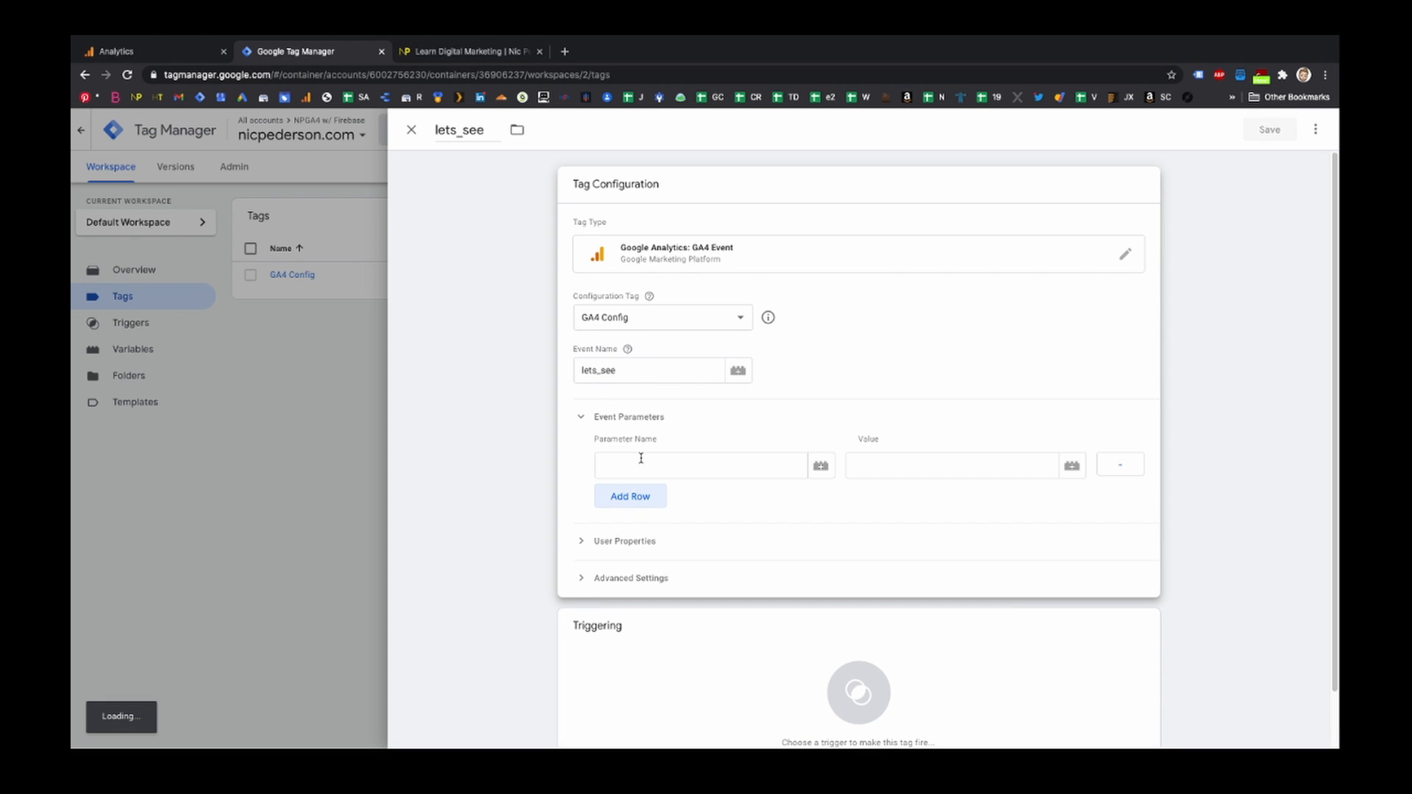
pyautogui.click(640, 458)
pyautogui.write('did')
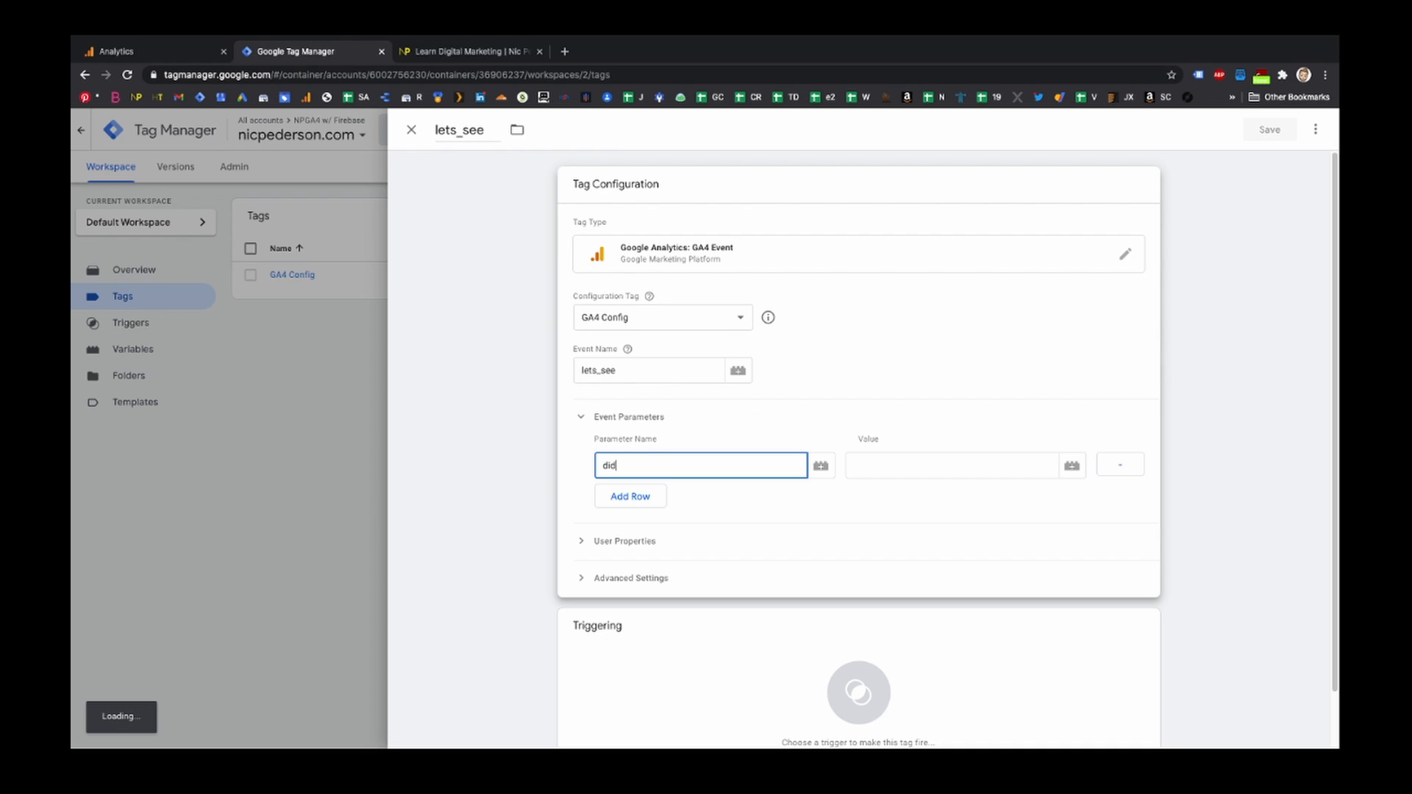
pyautogui.write('_it_')
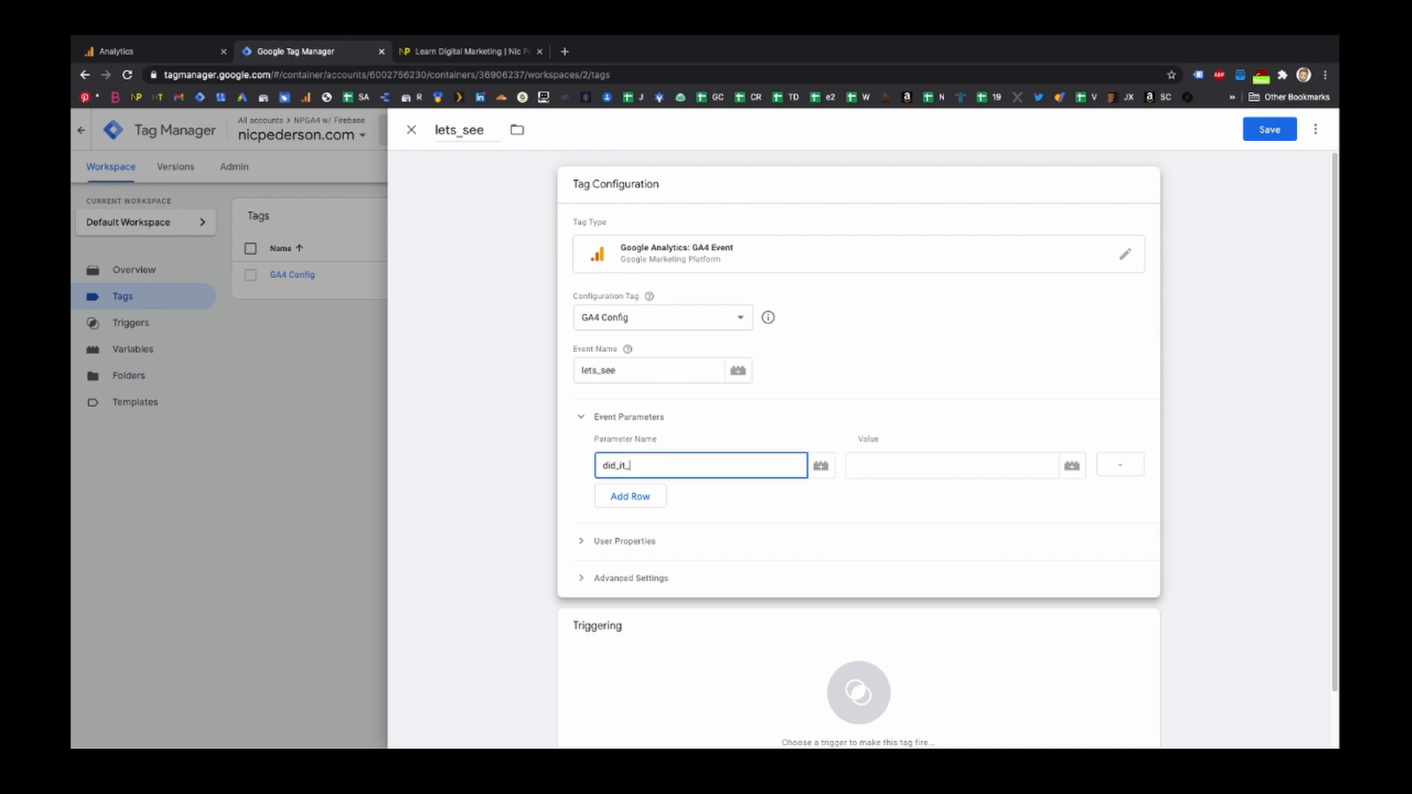
pyautogui.write('work')
pyautogui.press('Tab')
pyautogui.press('Tab')
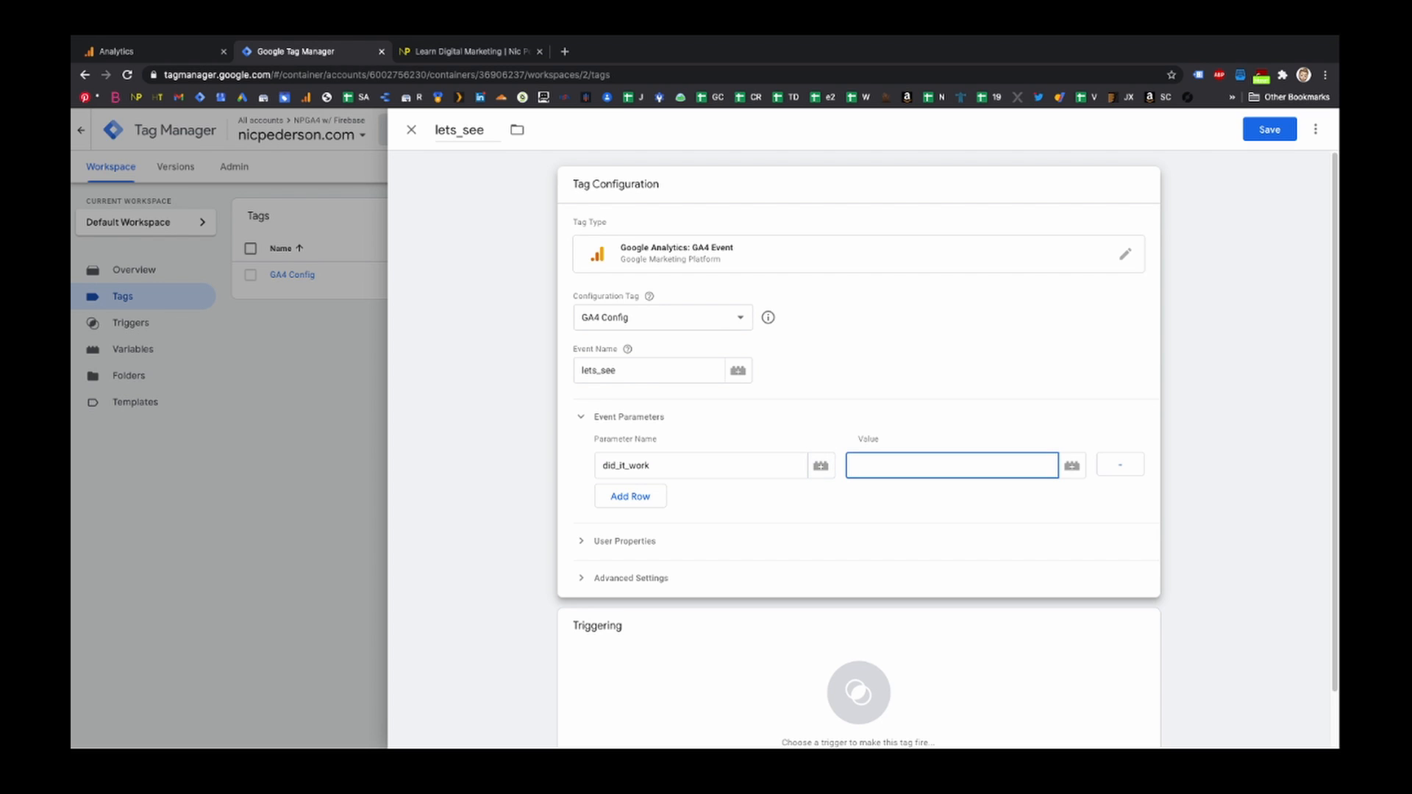
pyautogui.write('yessssss')
pyautogui.press('Tab')
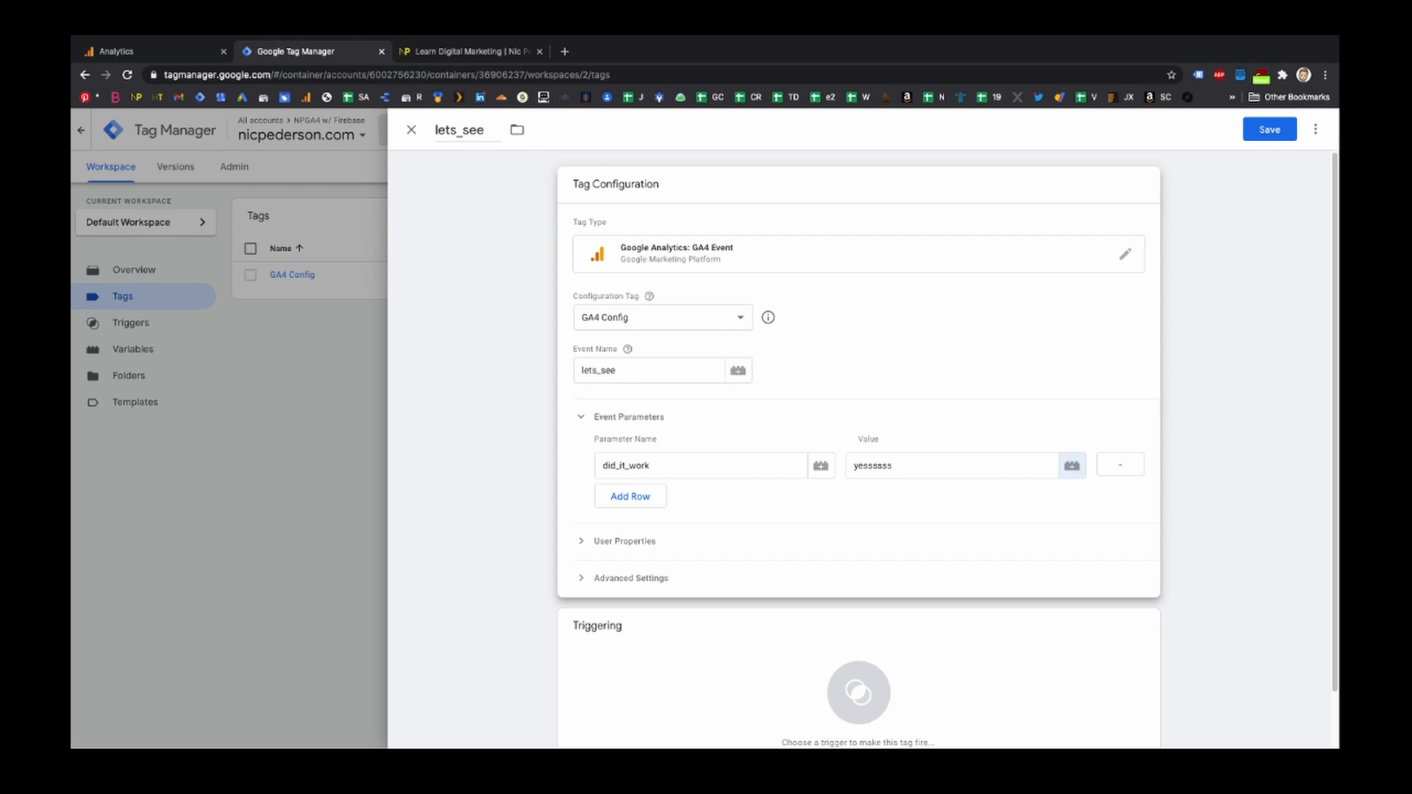
# - Add a second event parameter debug_mode with the value true
pyautogui.click(626, 496)
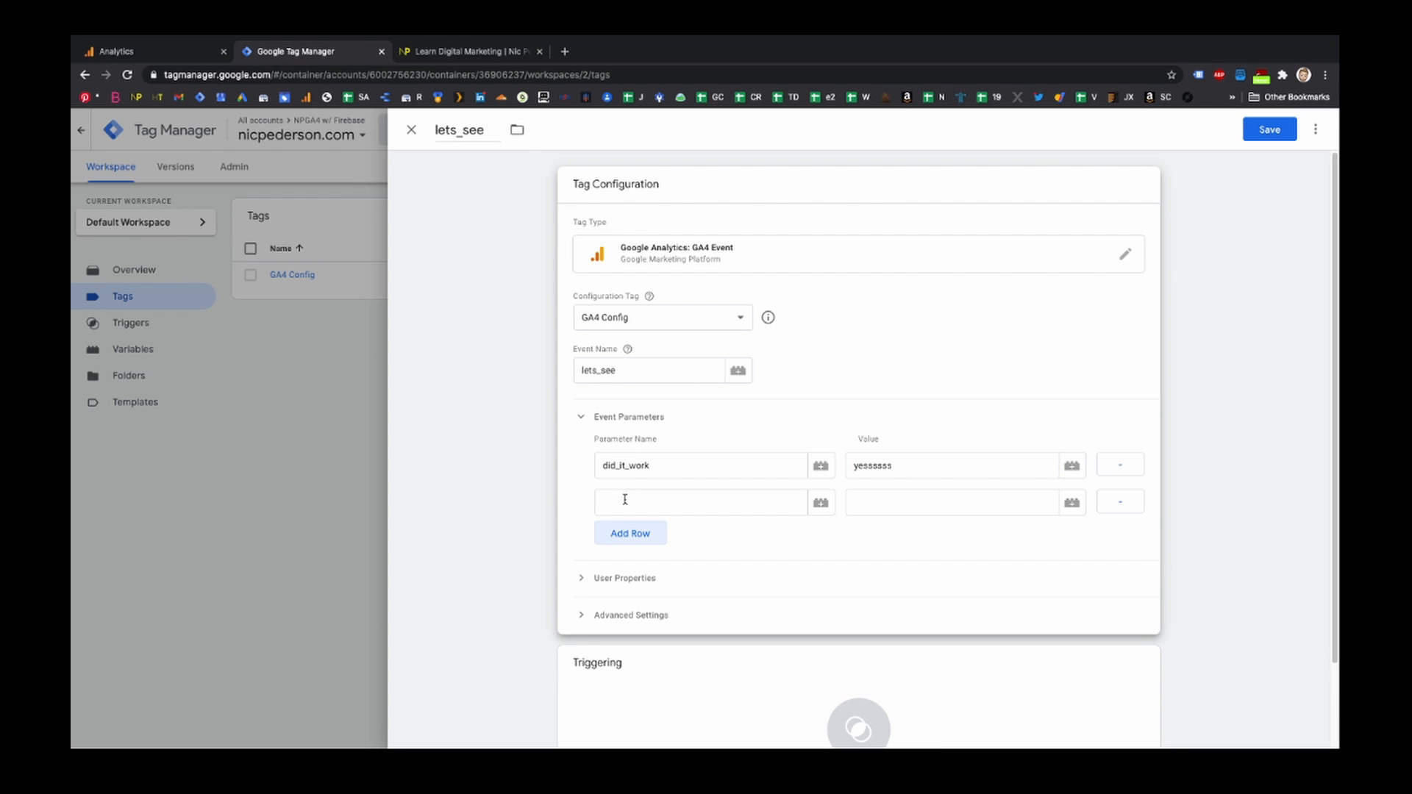
pyautogui.click(623, 494)
pyautogui.write('debug')
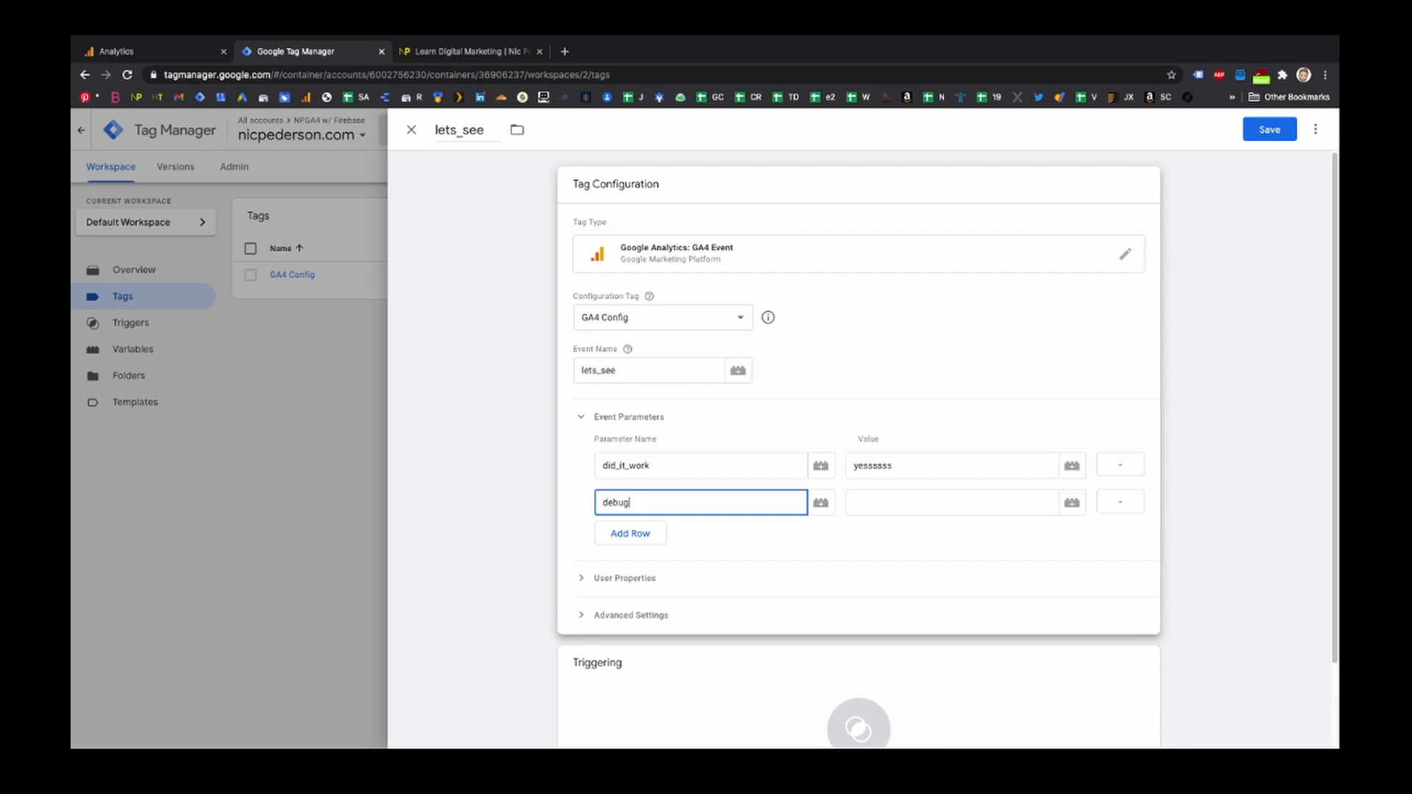
pyautogui.write('_mode')
pyautogui.press('Tab')
pyautogui.press('Tab')
pyautogui.write('t')
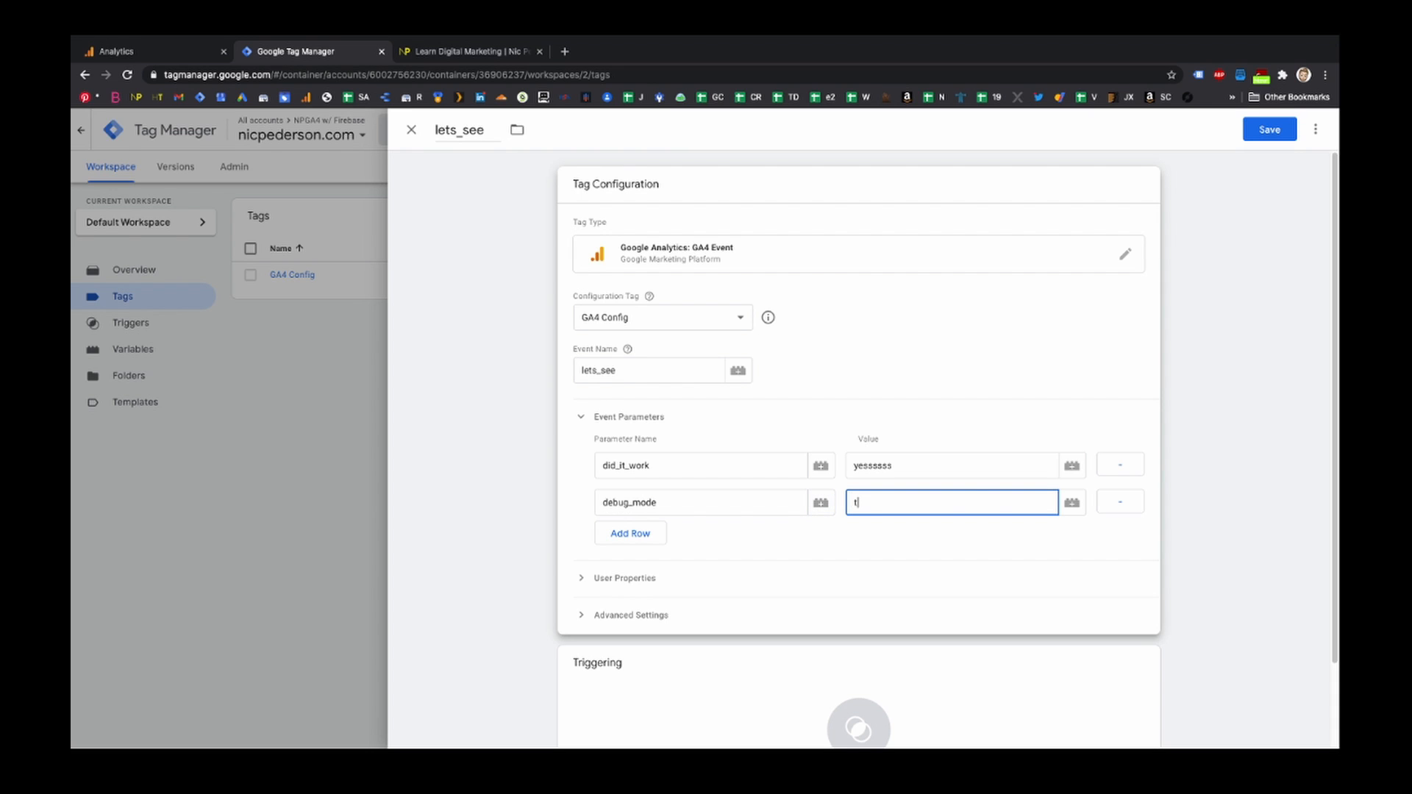
pyautogui.write('rue')
pyautogui.scroll(-1, 1224, 511)
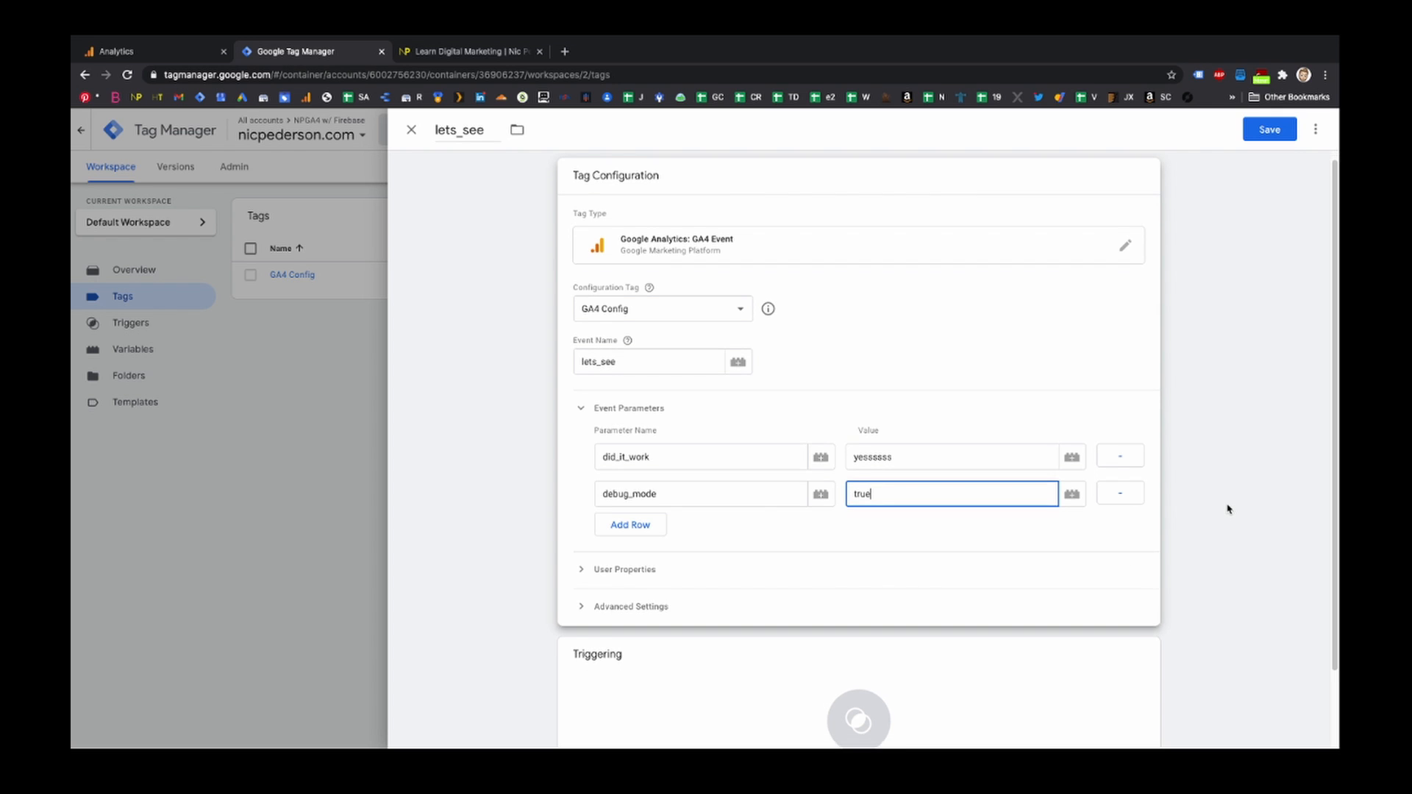
# - Create a Page View – Window Loaded trigger named Window Loaded, attach it to the tag, and save the tag
pyautogui.click(875, 629)
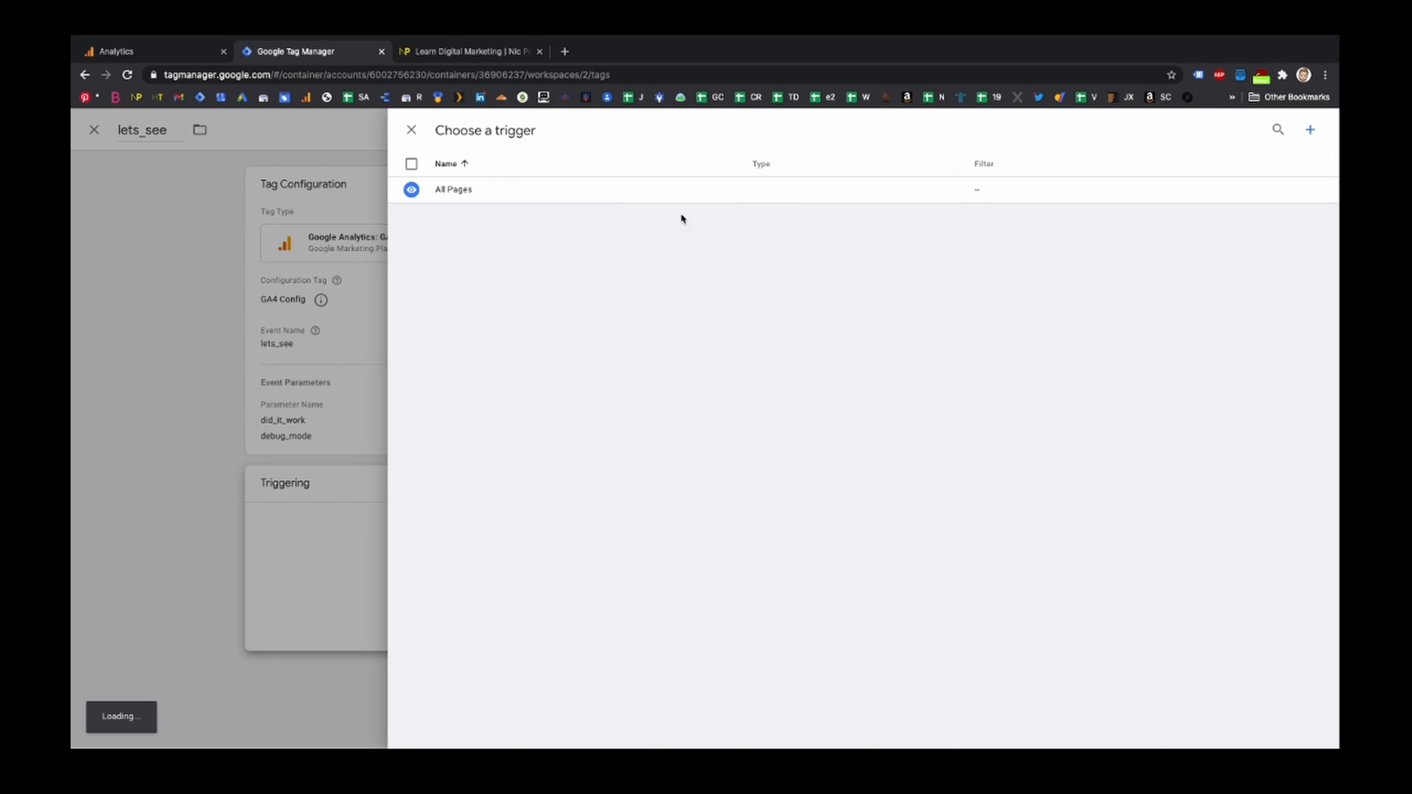
pyautogui.click(1309, 130)
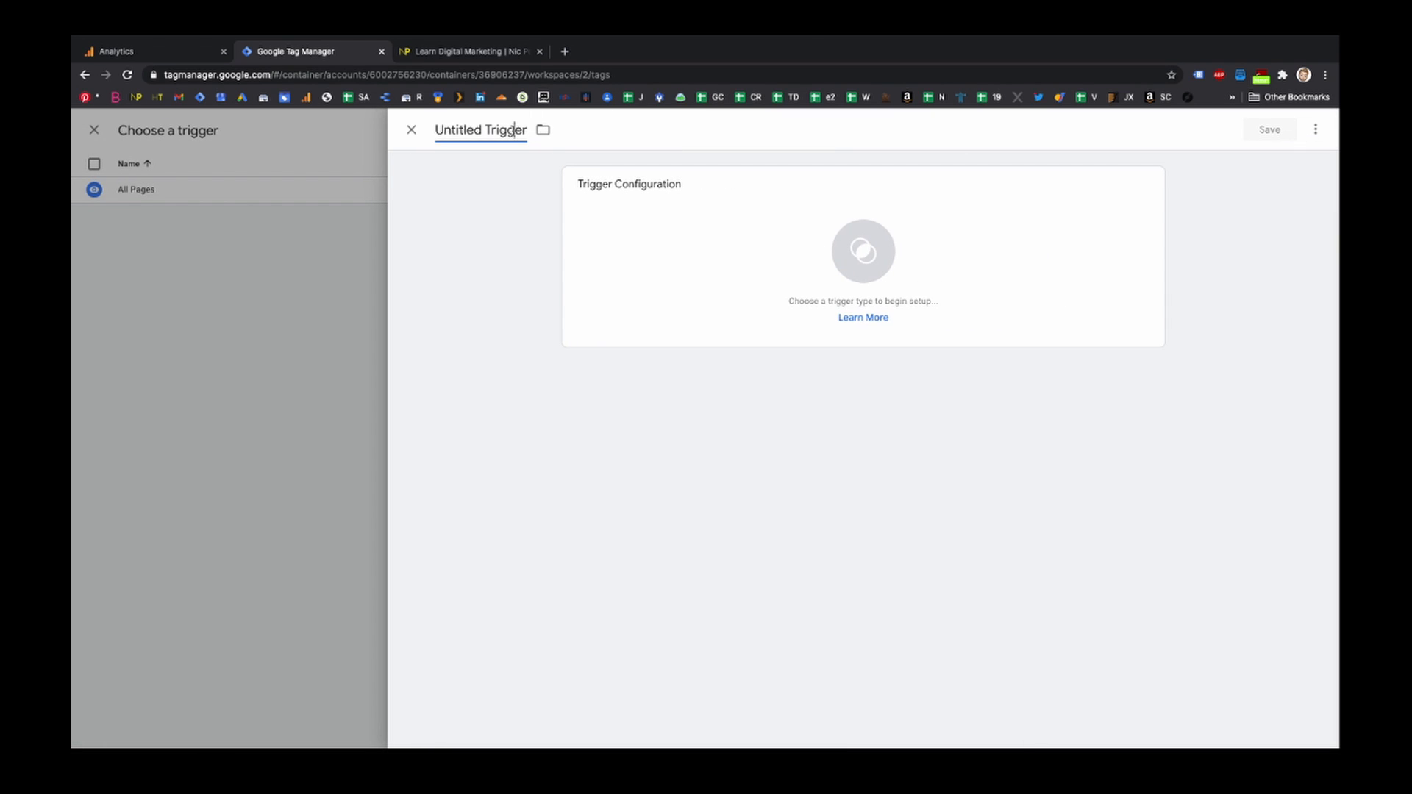
pyautogui.click(485, 131)
pyautogui.write('Window Loaded')
pyautogui.click(778, 251)
pyautogui.click(978, 278)
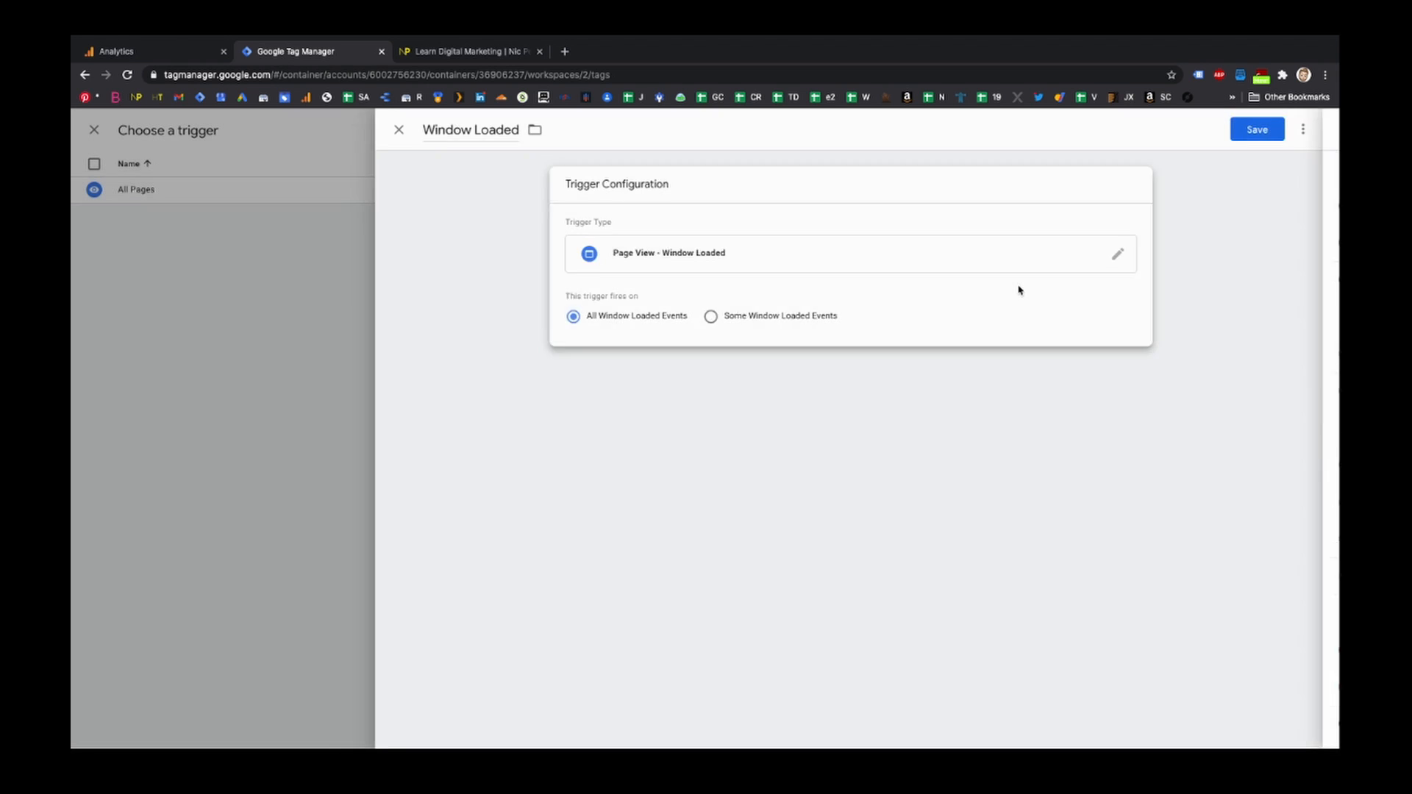
pyautogui.click(1266, 131)
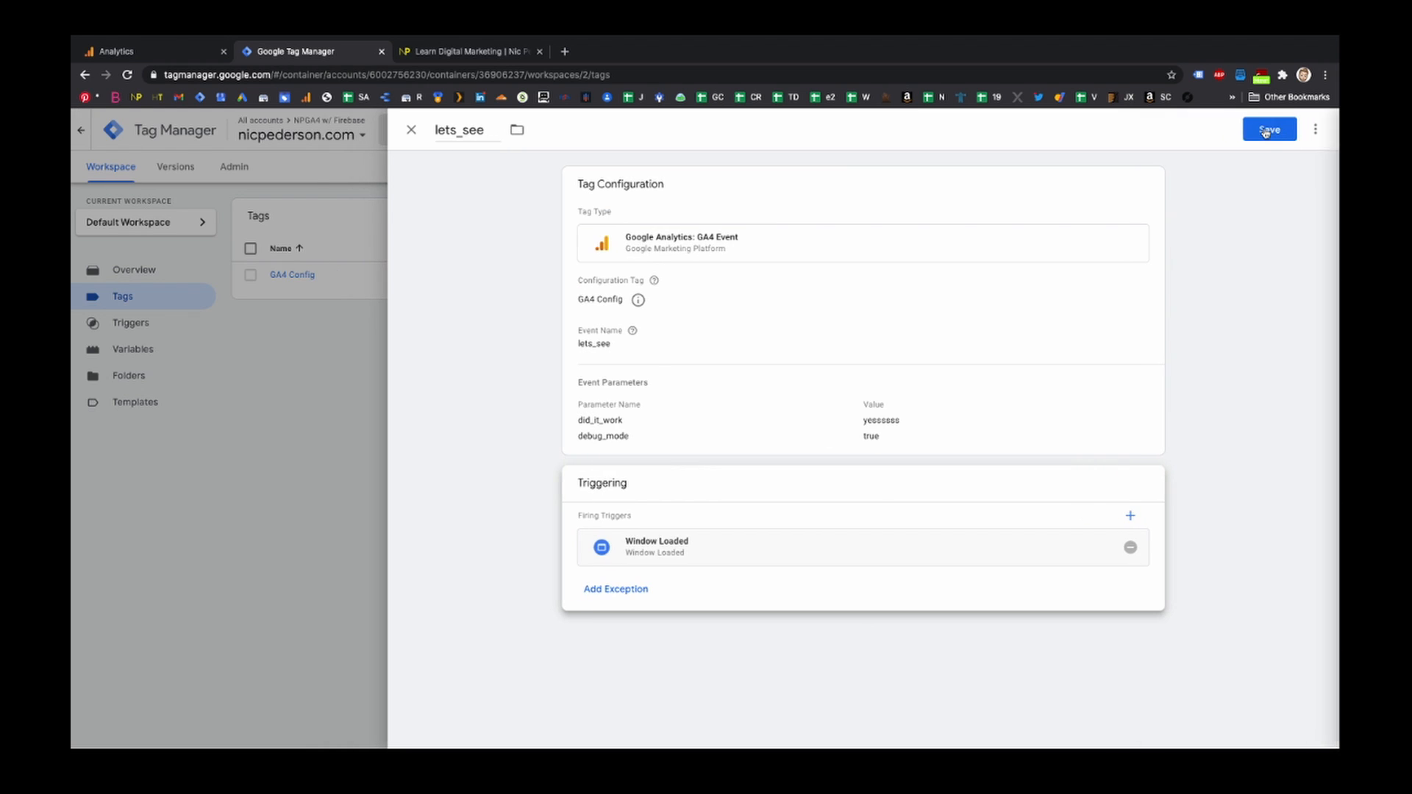
pyautogui.click(1266, 131)
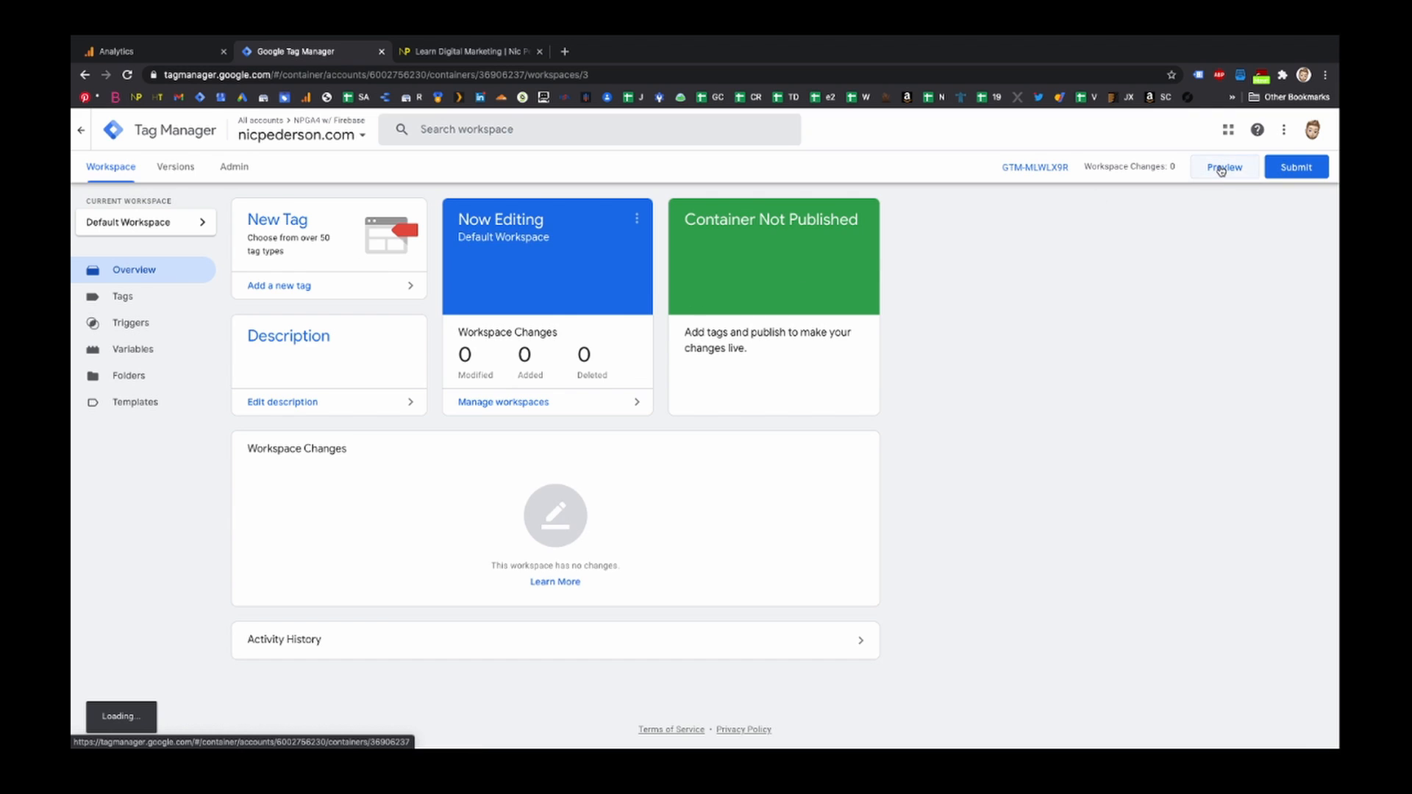
pyautogui.click(1221, 168)
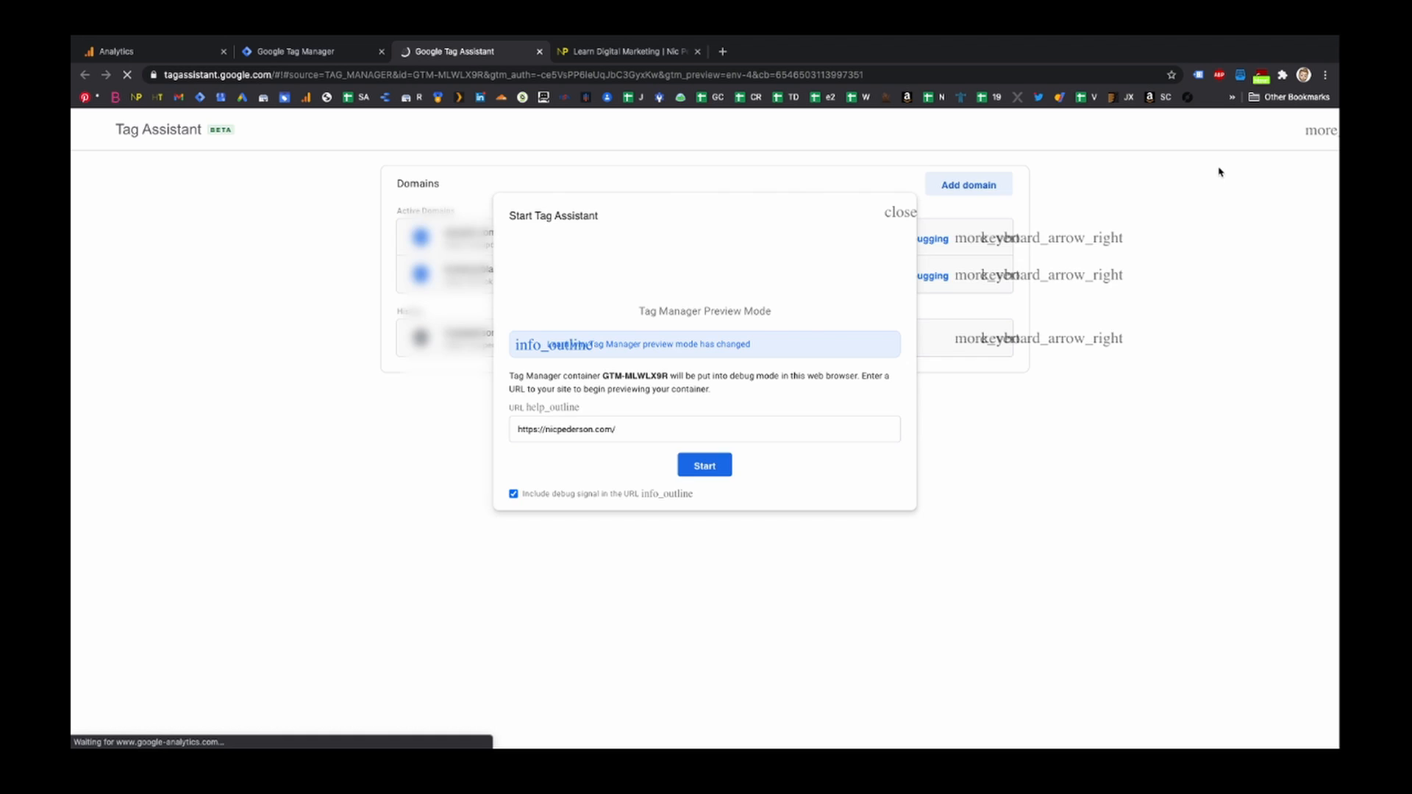
pyautogui.click(513, 493)
pyautogui.click(696, 468)
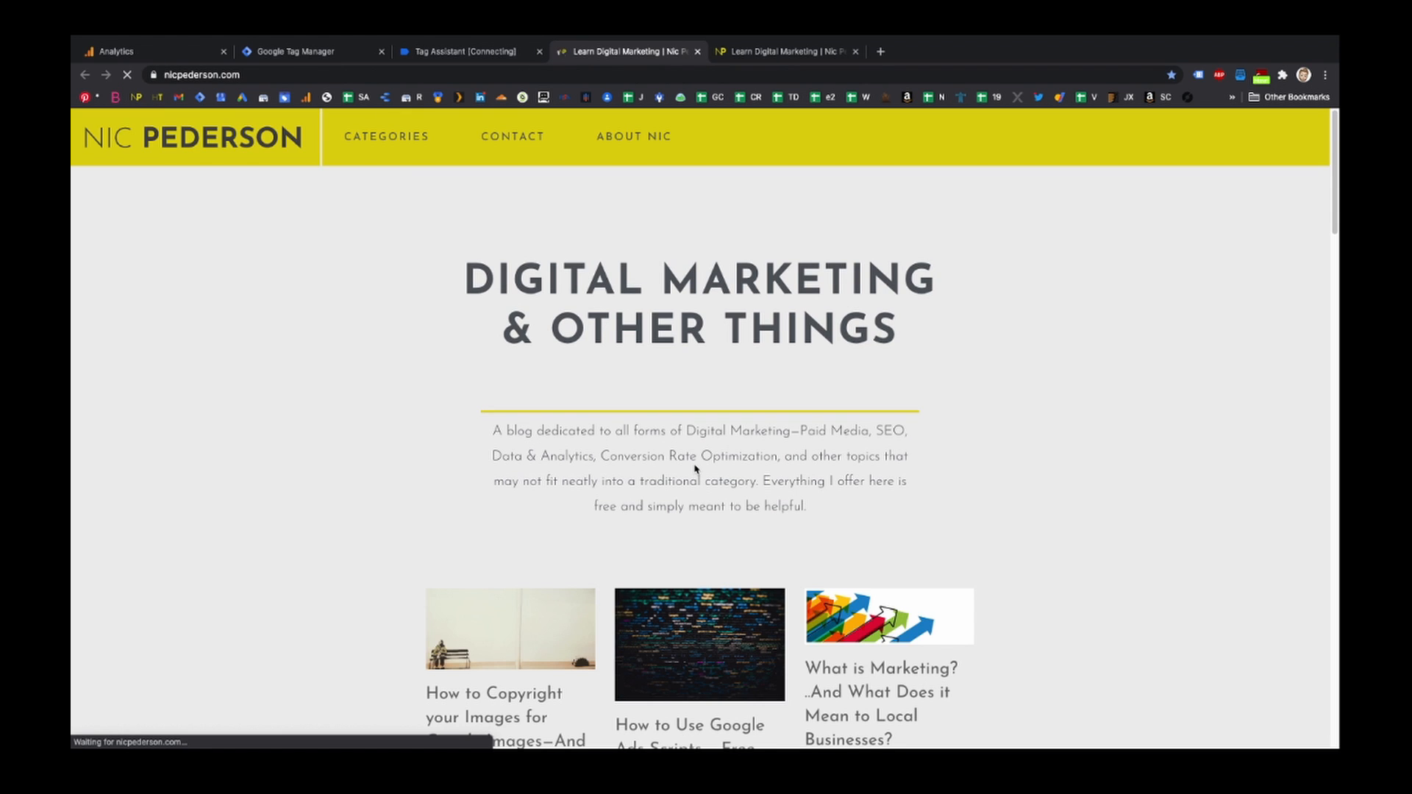
# - Open the browser's developer tools on the site and inspect the query string parameters of the lets_see collect request
pyautogui.rightClick(1015, 604)
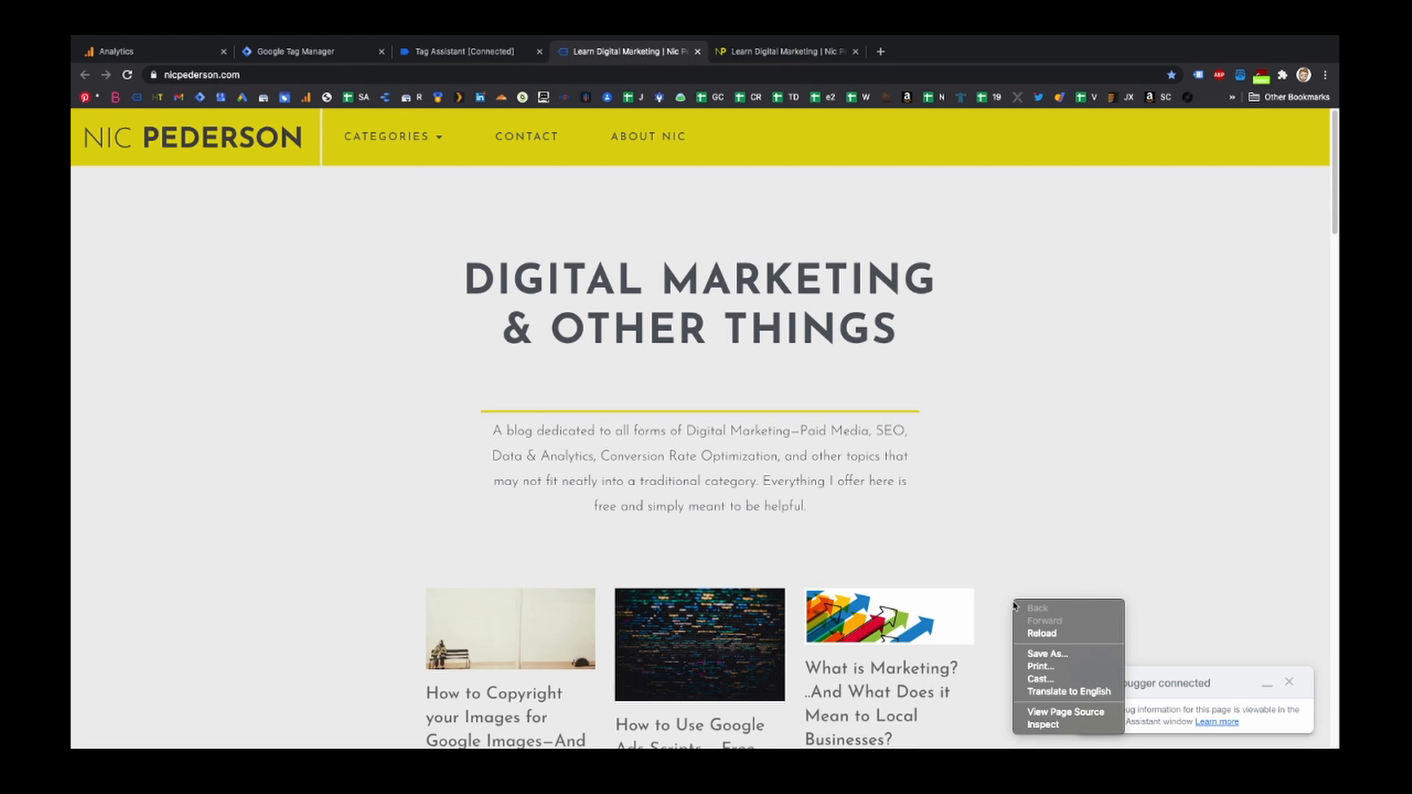
pyautogui.click(1050, 726)
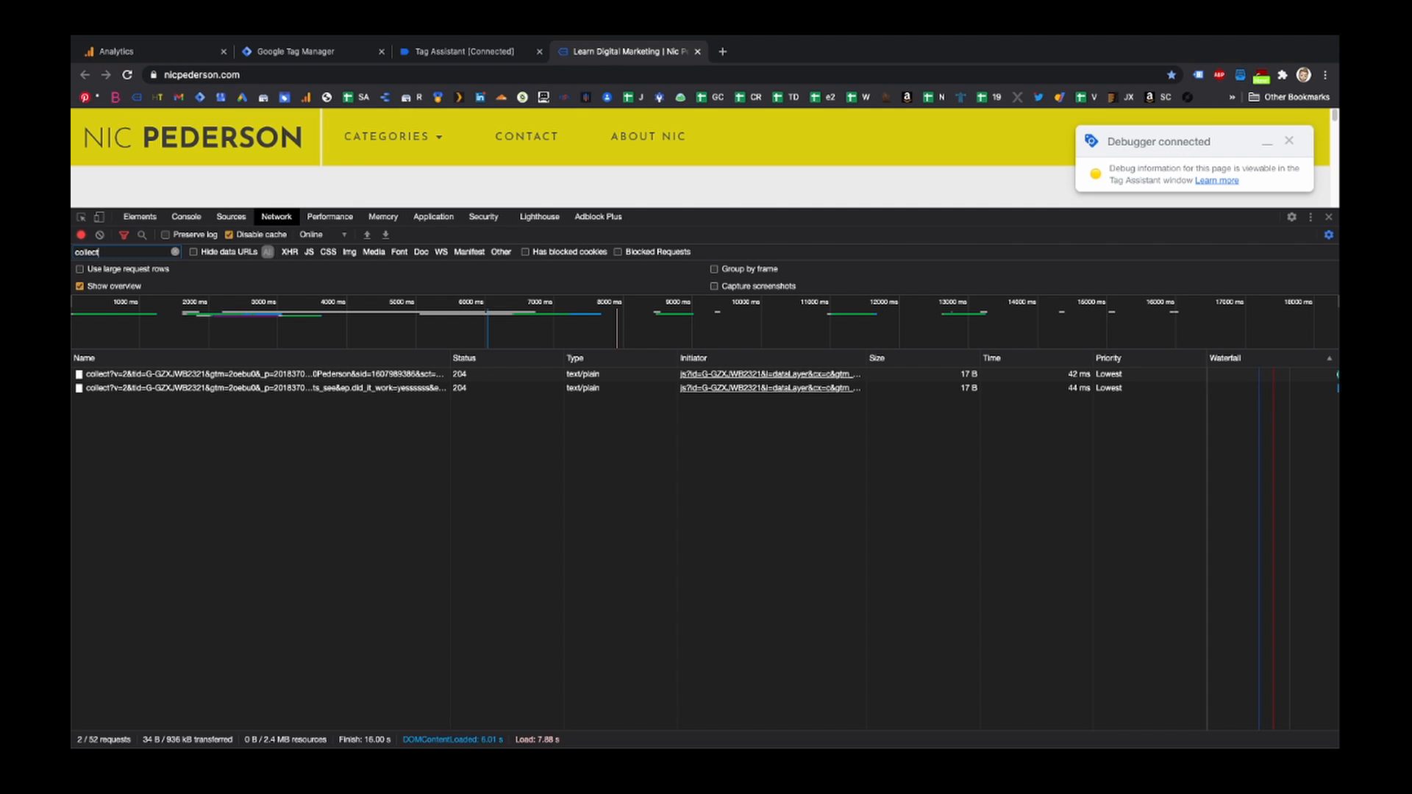
pyautogui.click(156, 388)
pyautogui.scroll(-10, 609, 500)
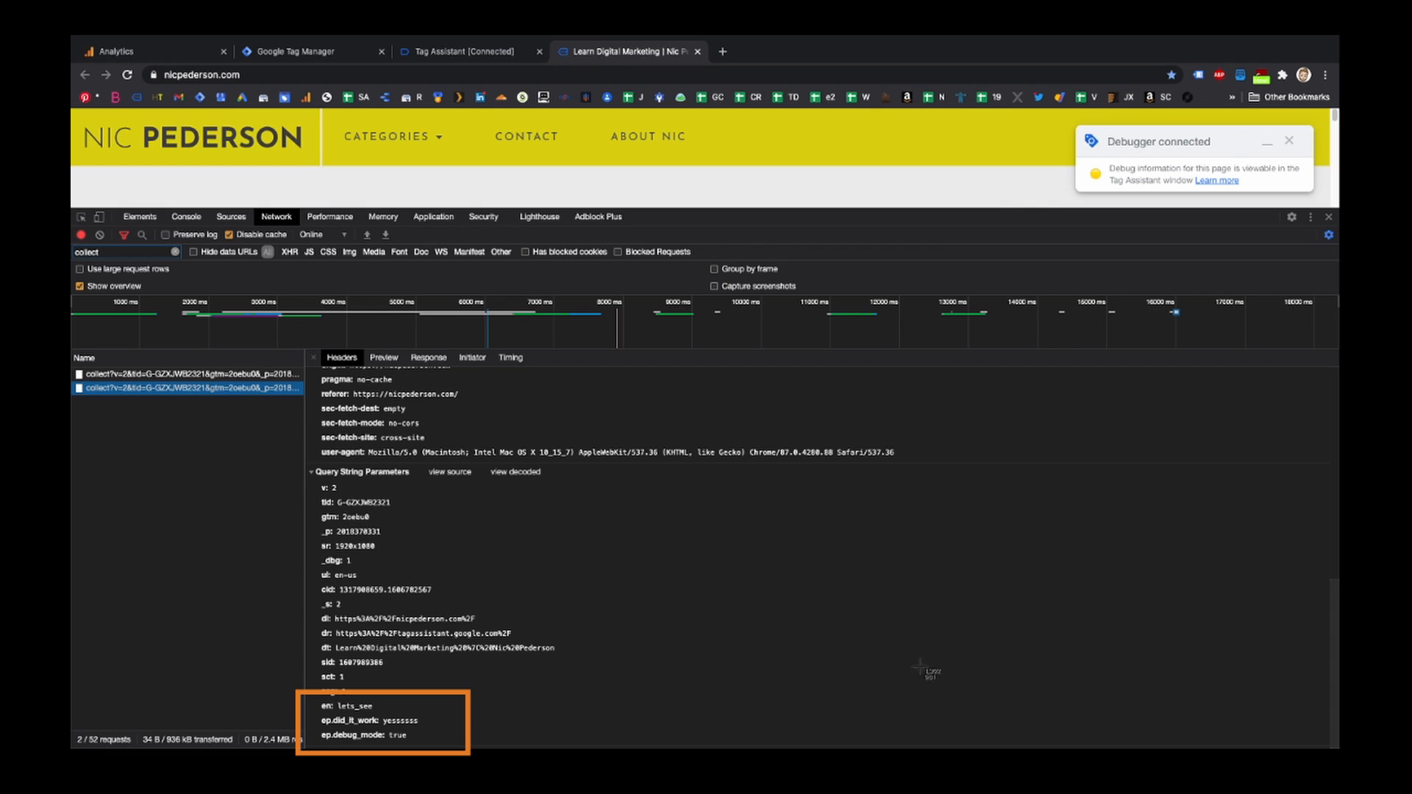
pyautogui.moveTo(301, 463); pyautogui.dragTo(577, 747)
# - In Analytics DebugView, open the lets_see event and expand its did_it_work and debug_mode parameters
pyautogui.click(164, 49)
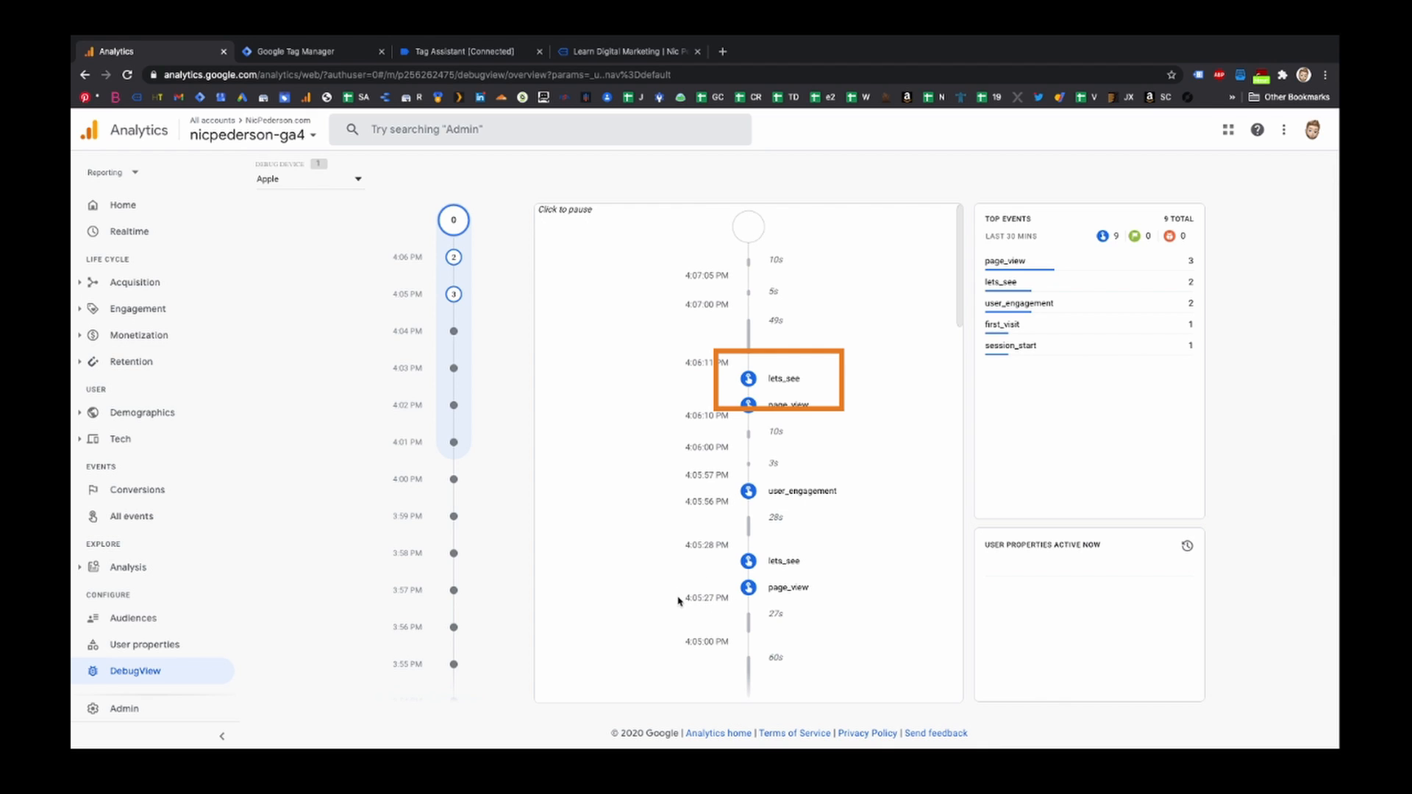
pyautogui.click(785, 386)
pyautogui.click(786, 386)
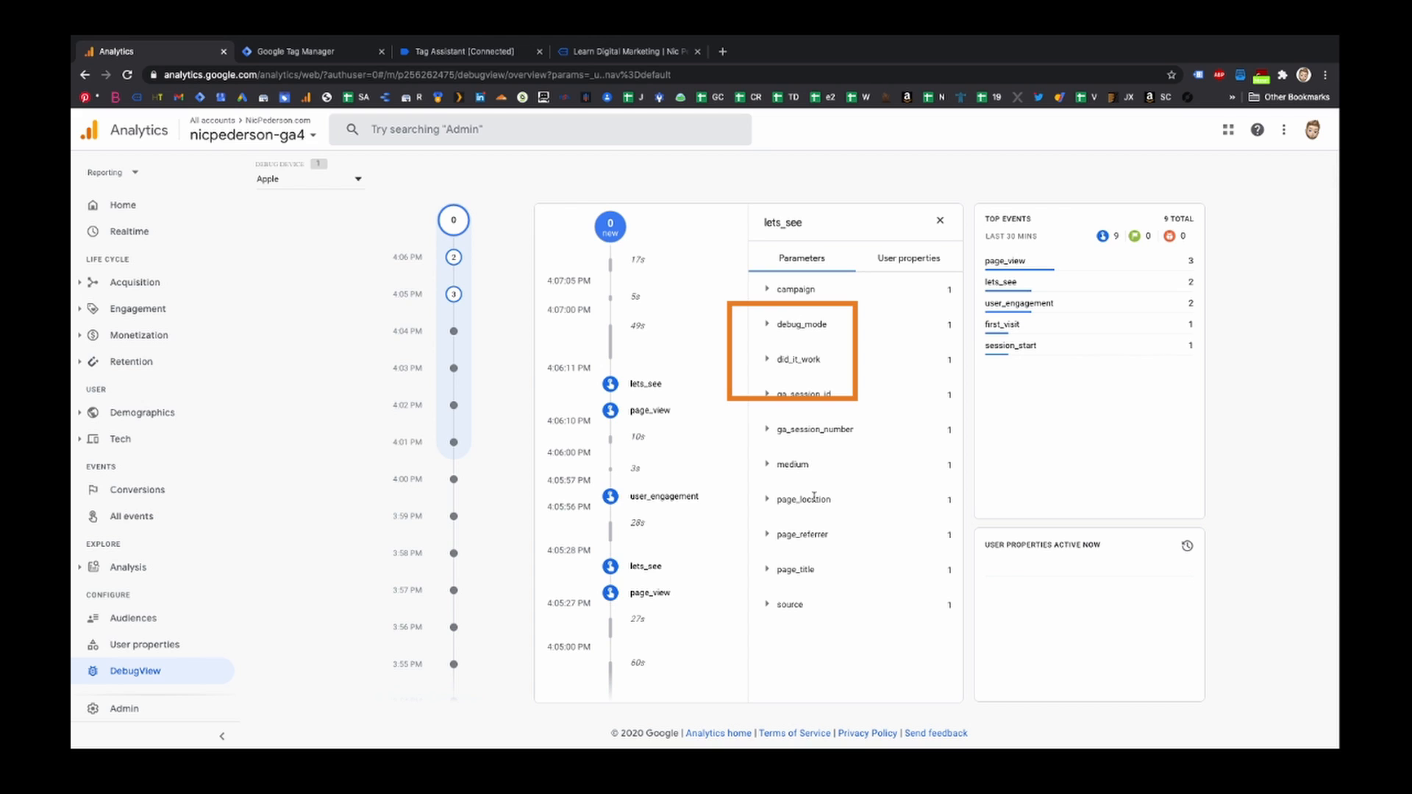
pyautogui.click(766, 360)
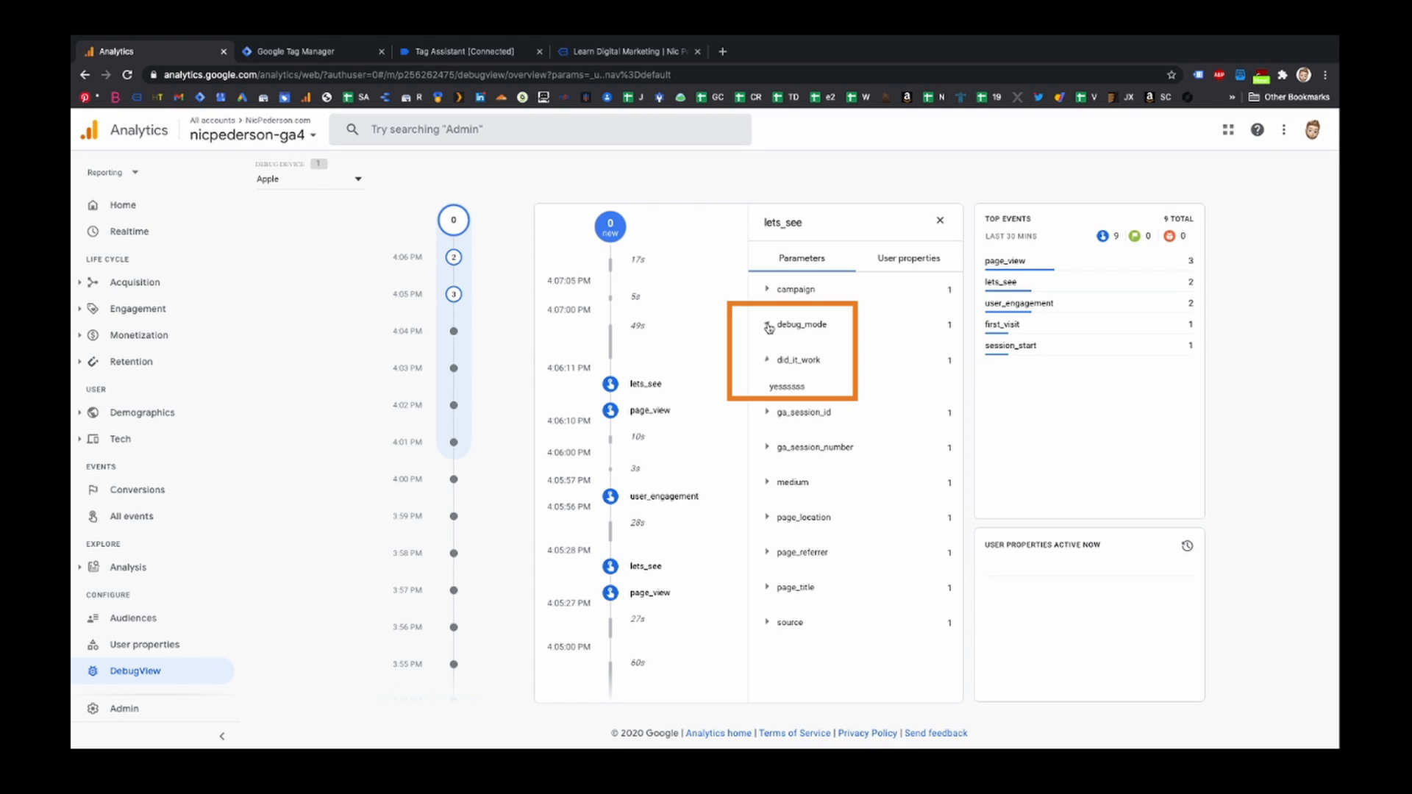
pyautogui.click(768, 327)
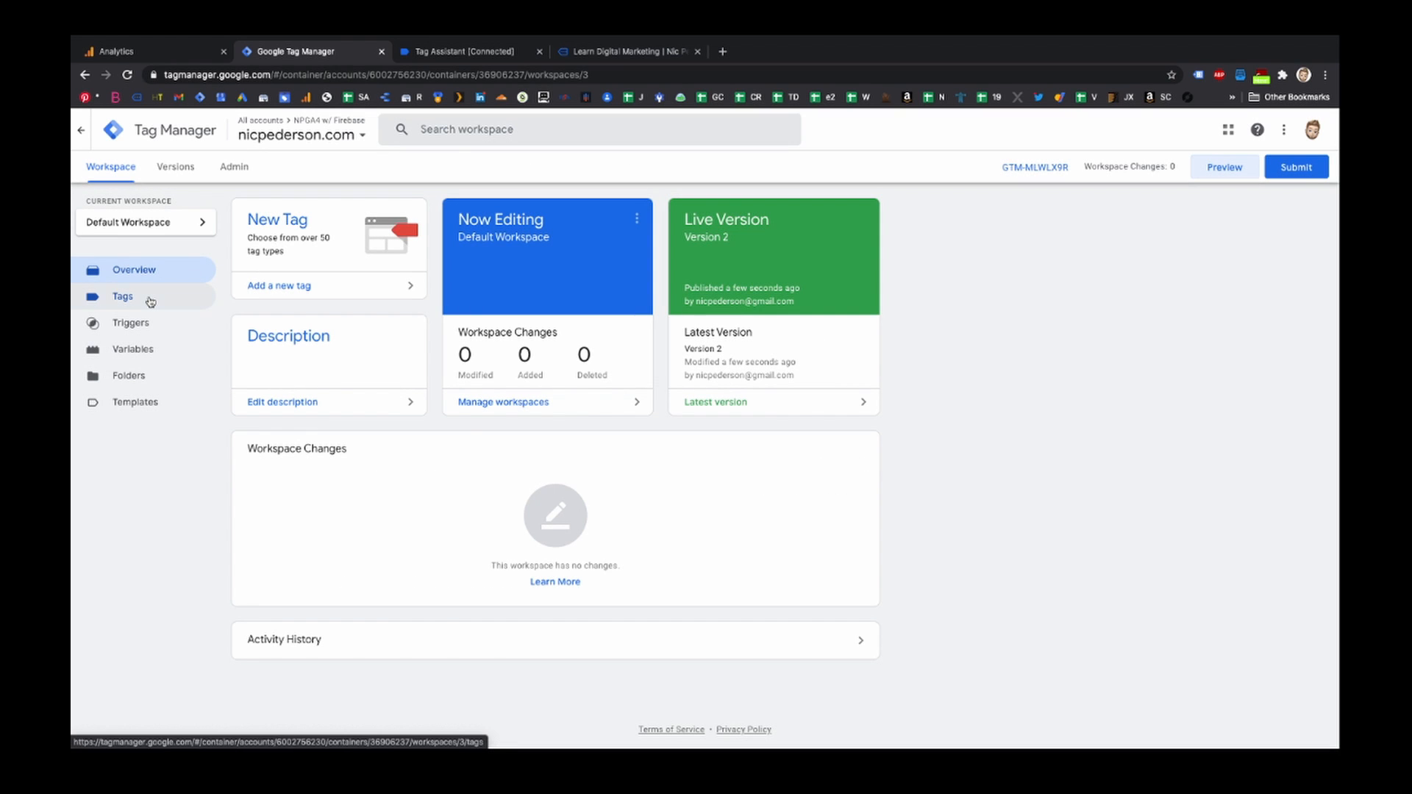
# - Create a new tag in the workspace named earn_virtual_currency
pyautogui.click(150, 301)
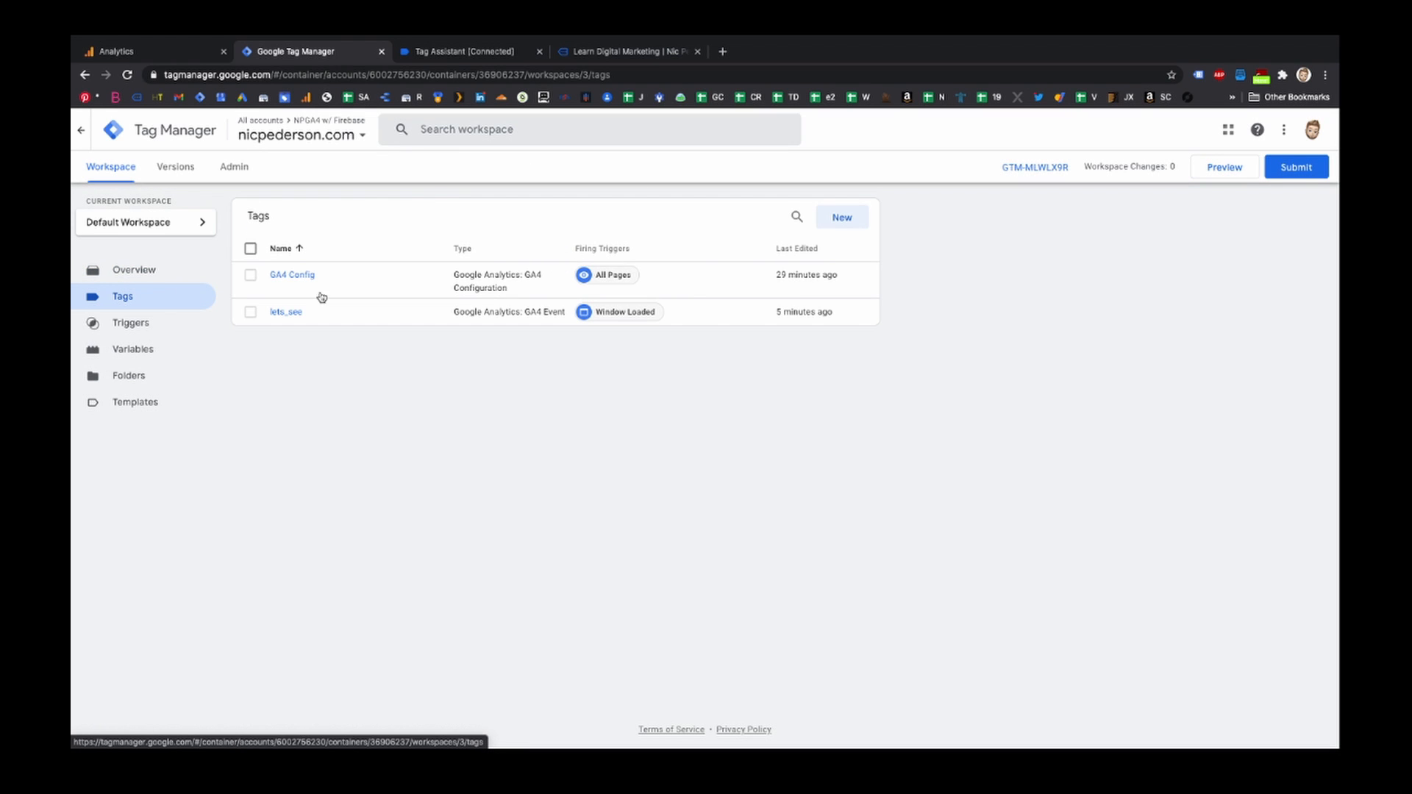
pyautogui.click(842, 218)
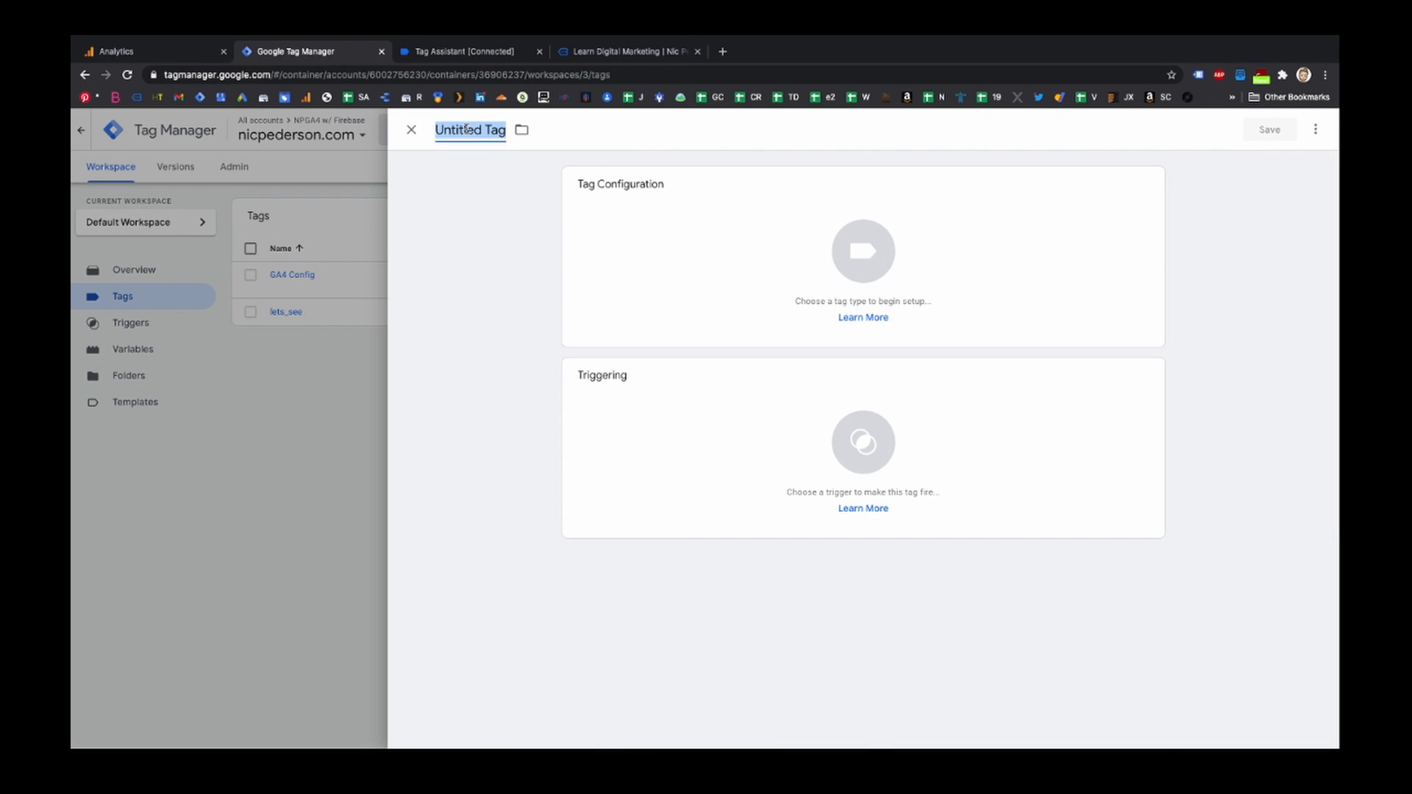
pyautogui.write('eas')
pyautogui.press('BackSpace')
pyautogui.write('rn_virtual')
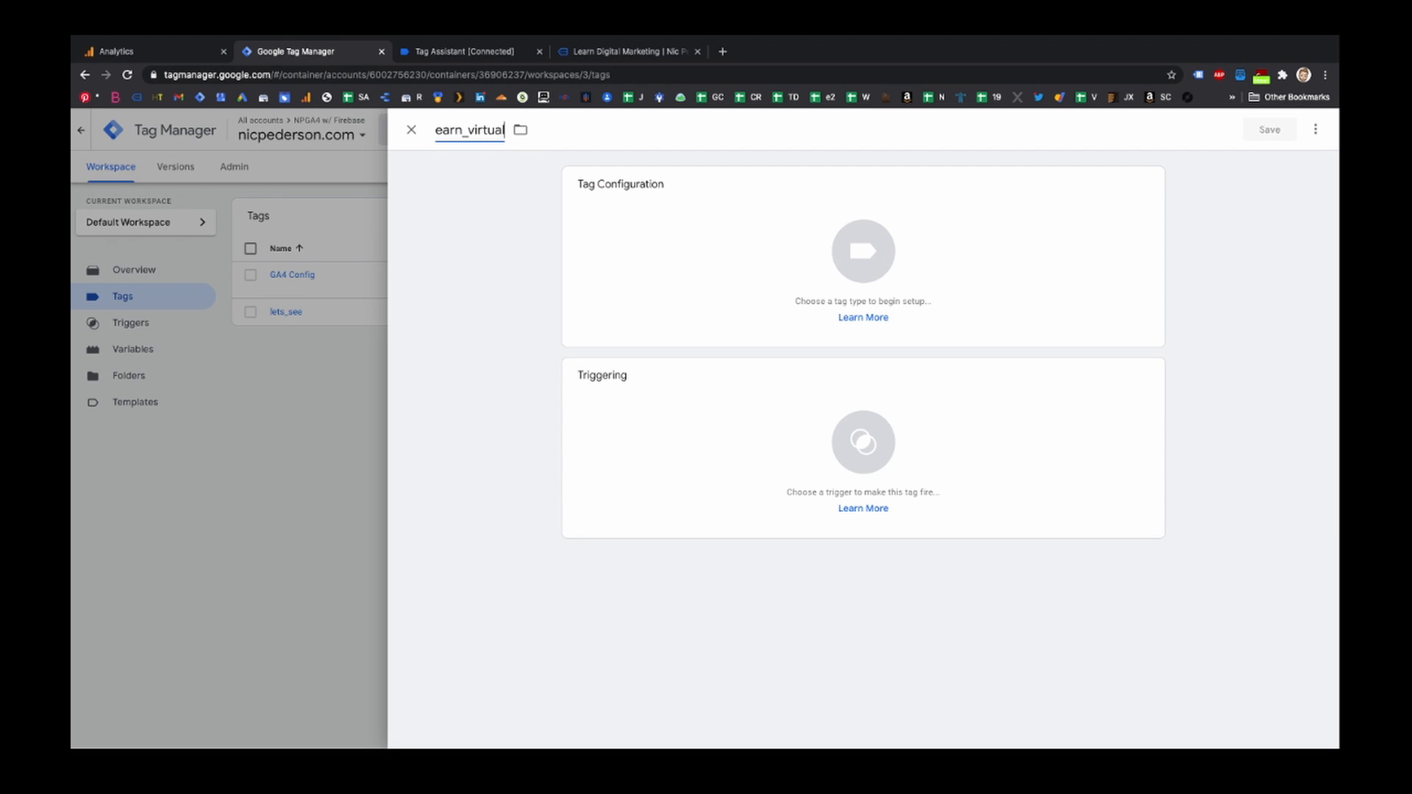
pyautogui.write('_currency')
# - Make it a Google Analytics: GA4 Event tag using the GA4 Config configuration tag, with event name earn_virtual_currency
pyautogui.click(763, 255)
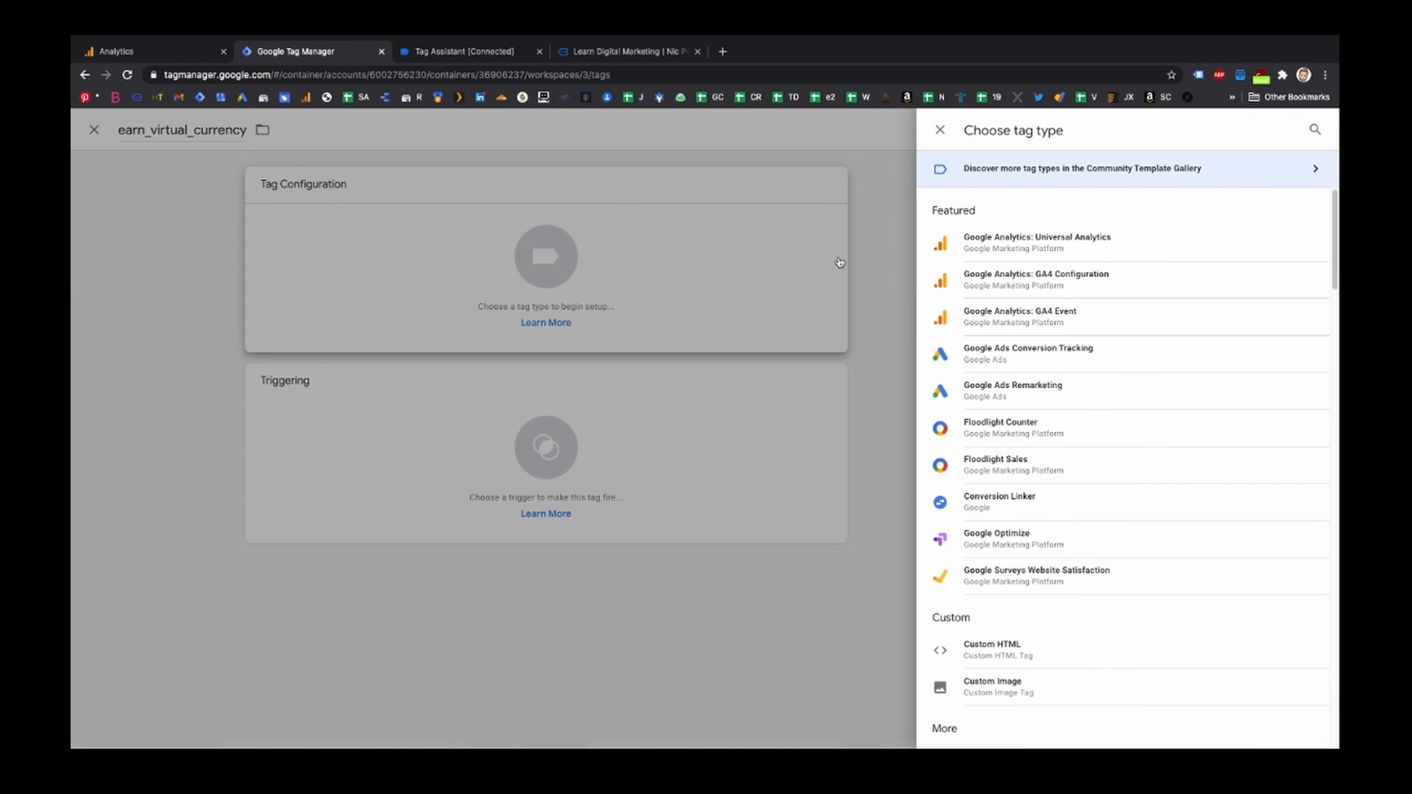
pyautogui.click(1039, 325)
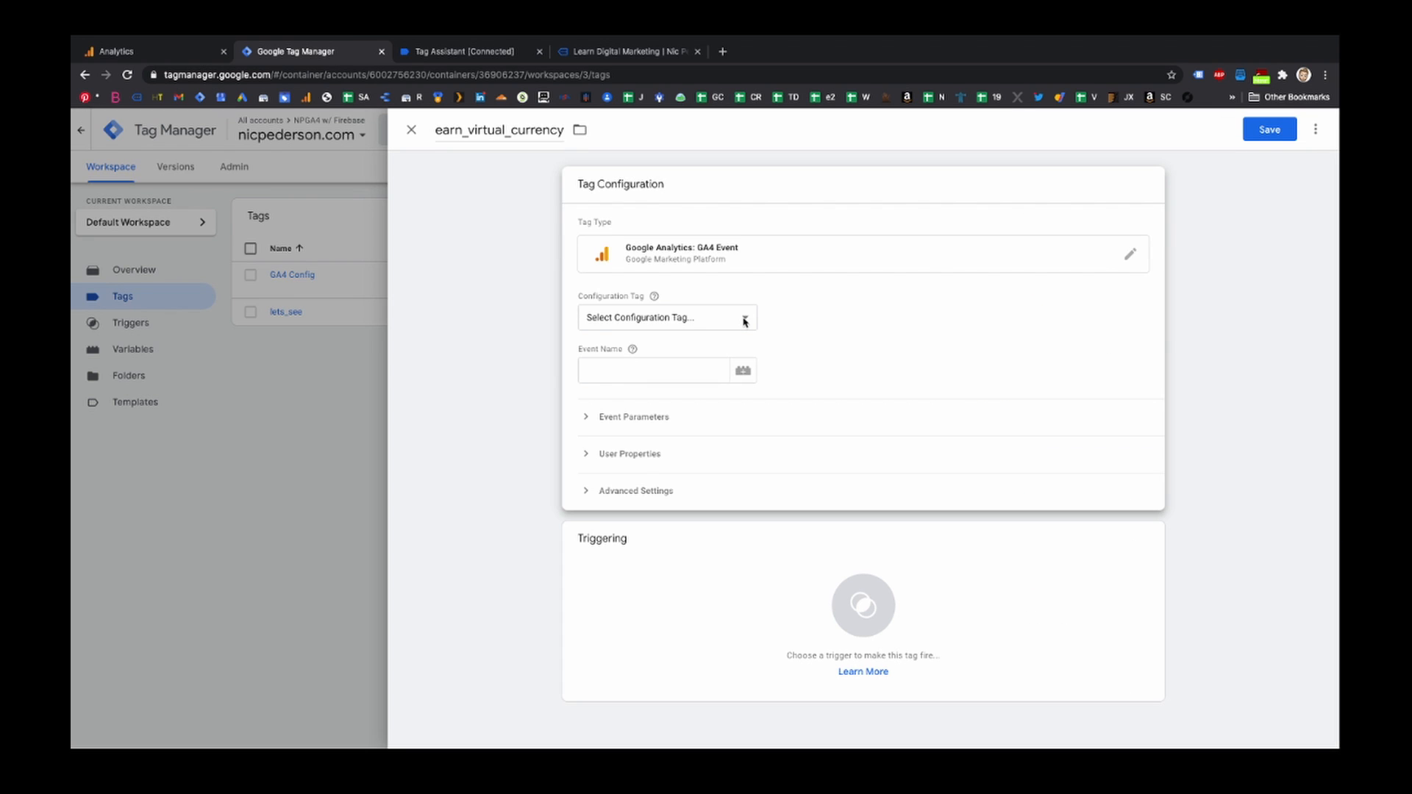
pyautogui.click(744, 319)
pyautogui.click(720, 344)
pyautogui.doubleClick(482, 132)
pyautogui.hotkey('ctrl', 'c')
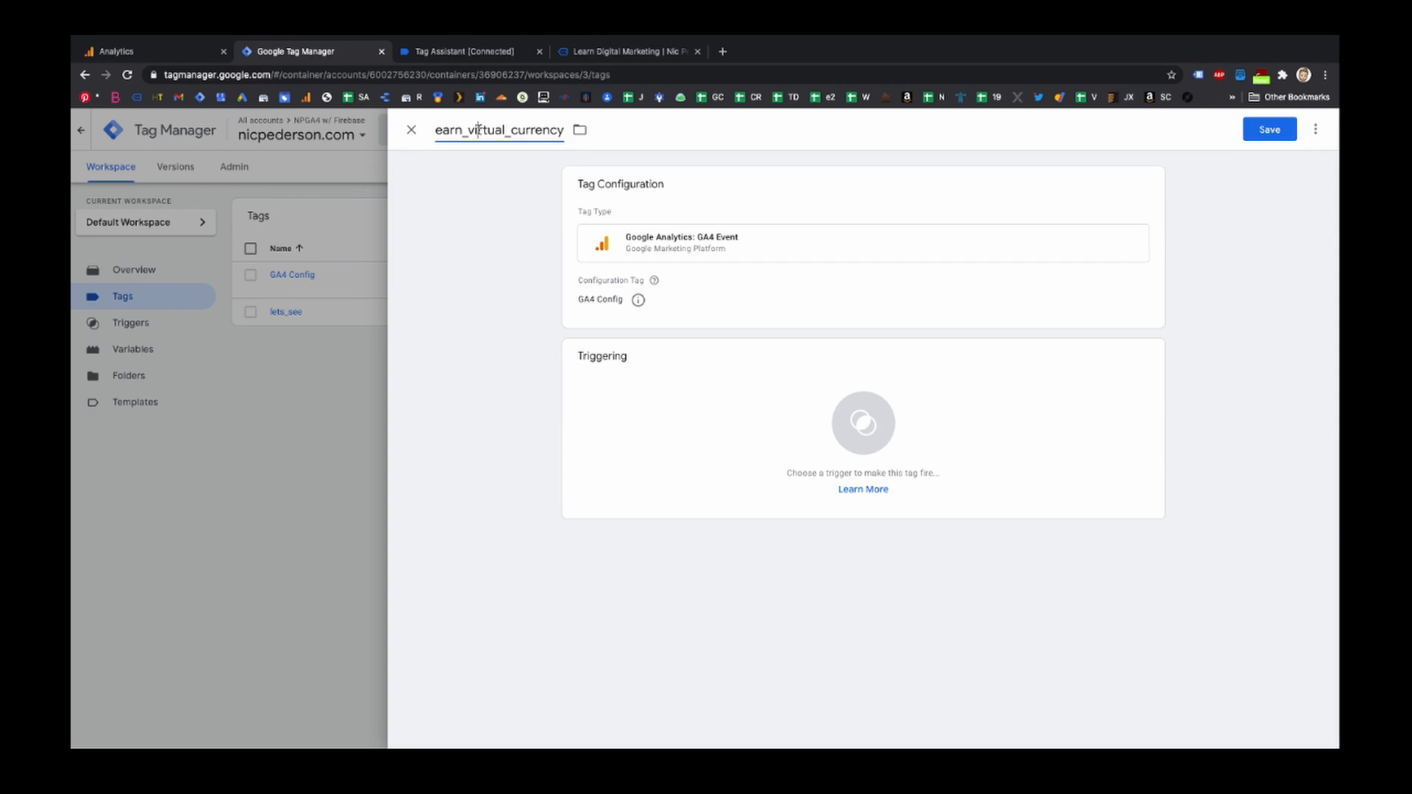
pyautogui.click(864, 319)
pyautogui.click(649, 369)
pyautogui.hotkey('ctrl', 'v')
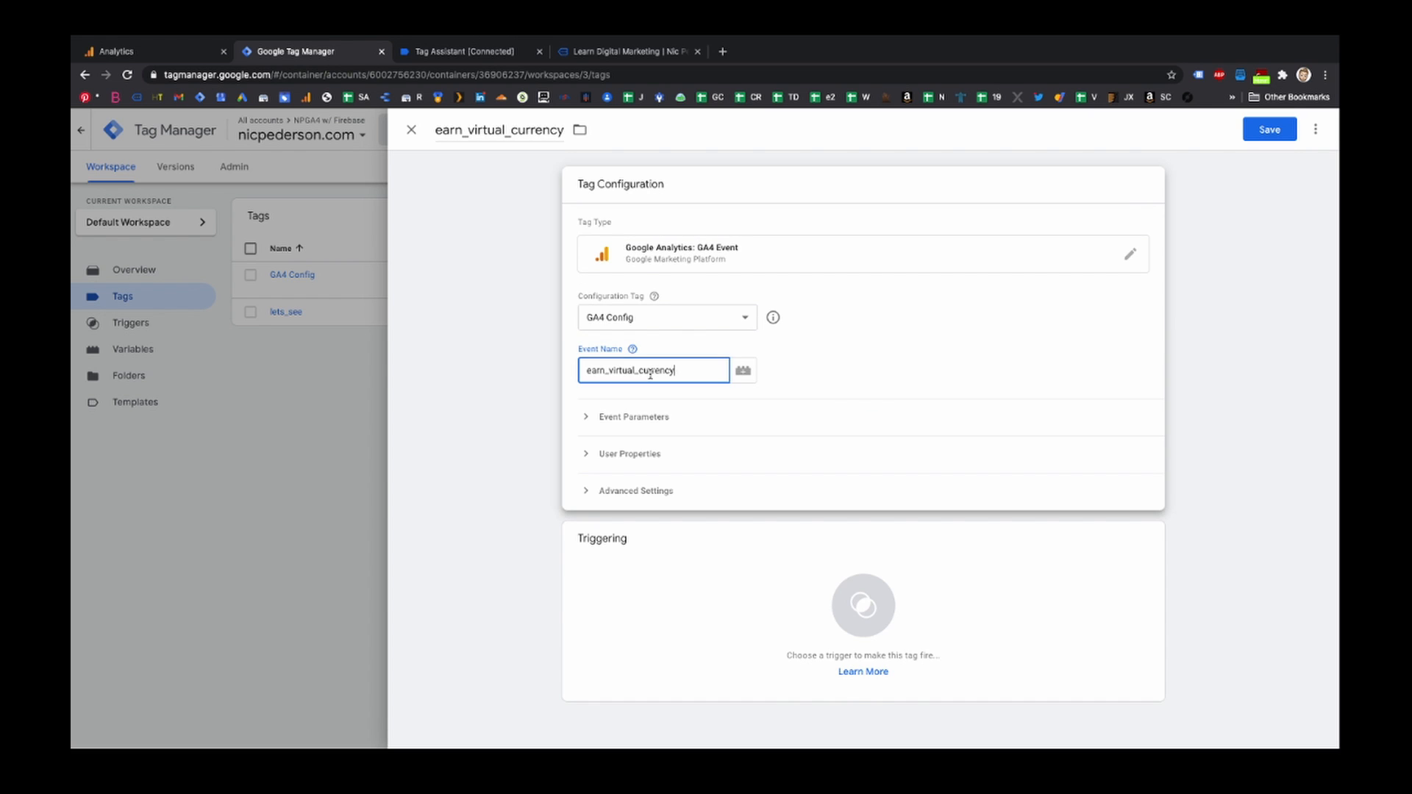
# - Add event parameters virtual_currency_name with value Bitcoin and value with 18293
pyautogui.click(669, 417)
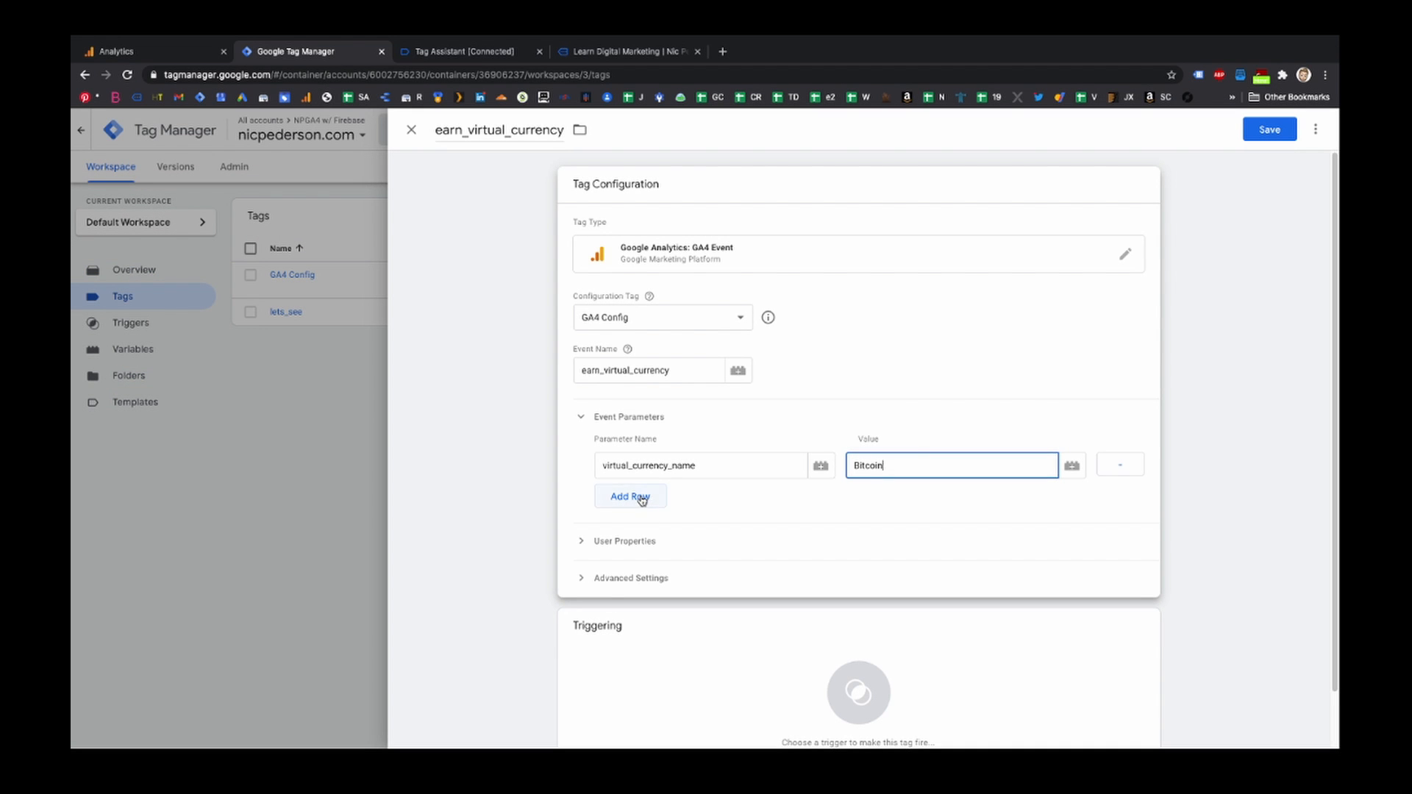
pyautogui.click(634, 496)
pyautogui.click(640, 497)
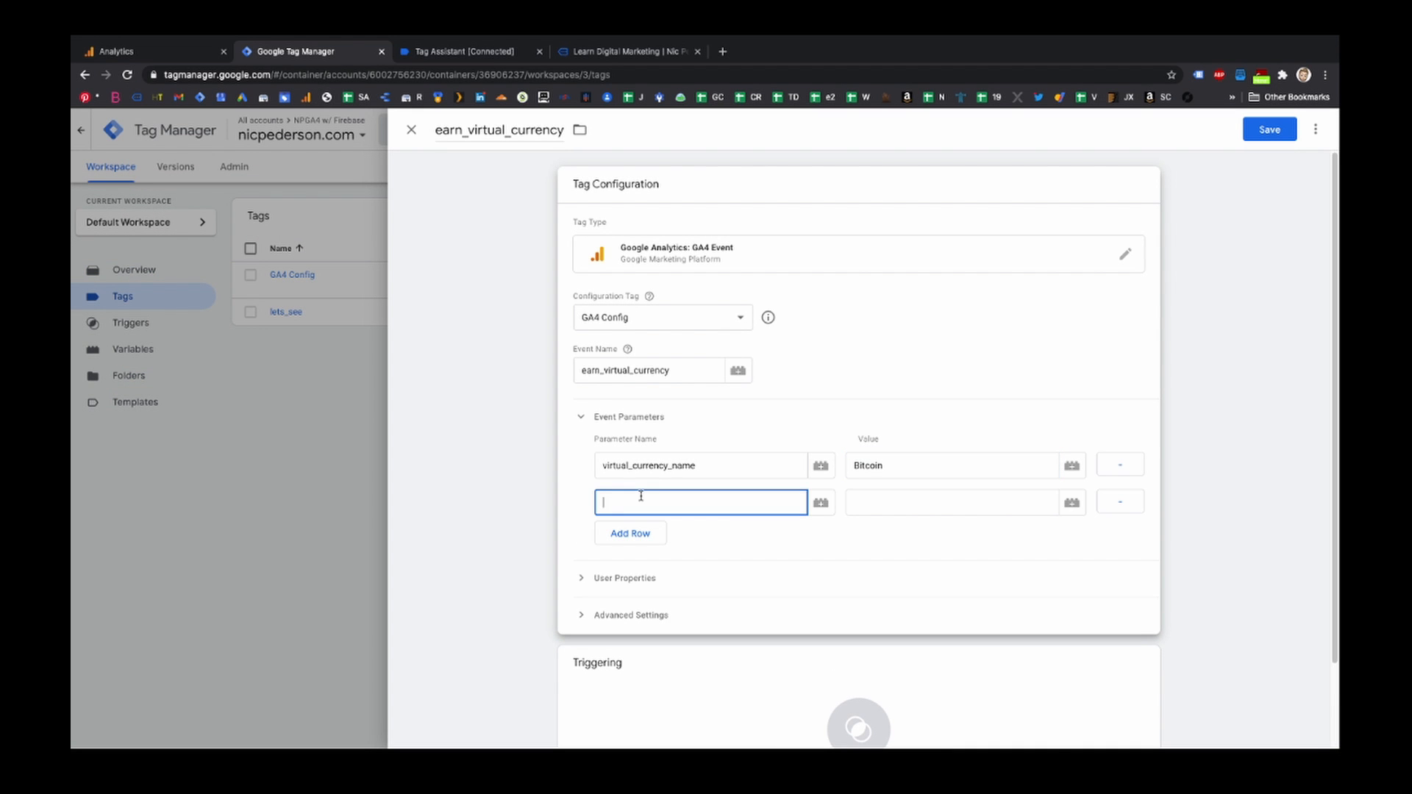
pyautogui.write('value')
pyautogui.click(859, 504)
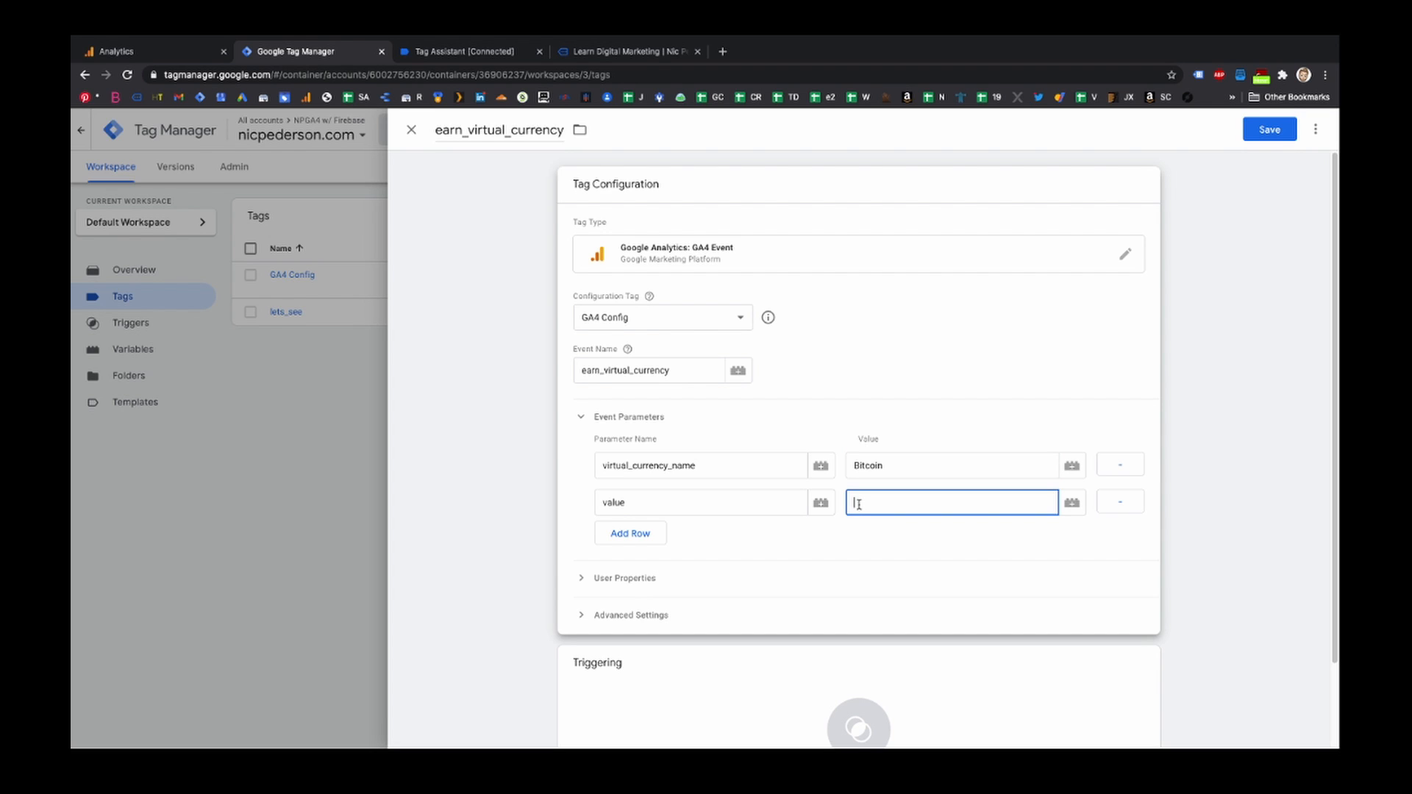
pyautogui.write('18293')
# - Add a third event parameter debug_mode with the value true
pyautogui.click(627, 539)
pyautogui.click(627, 539)
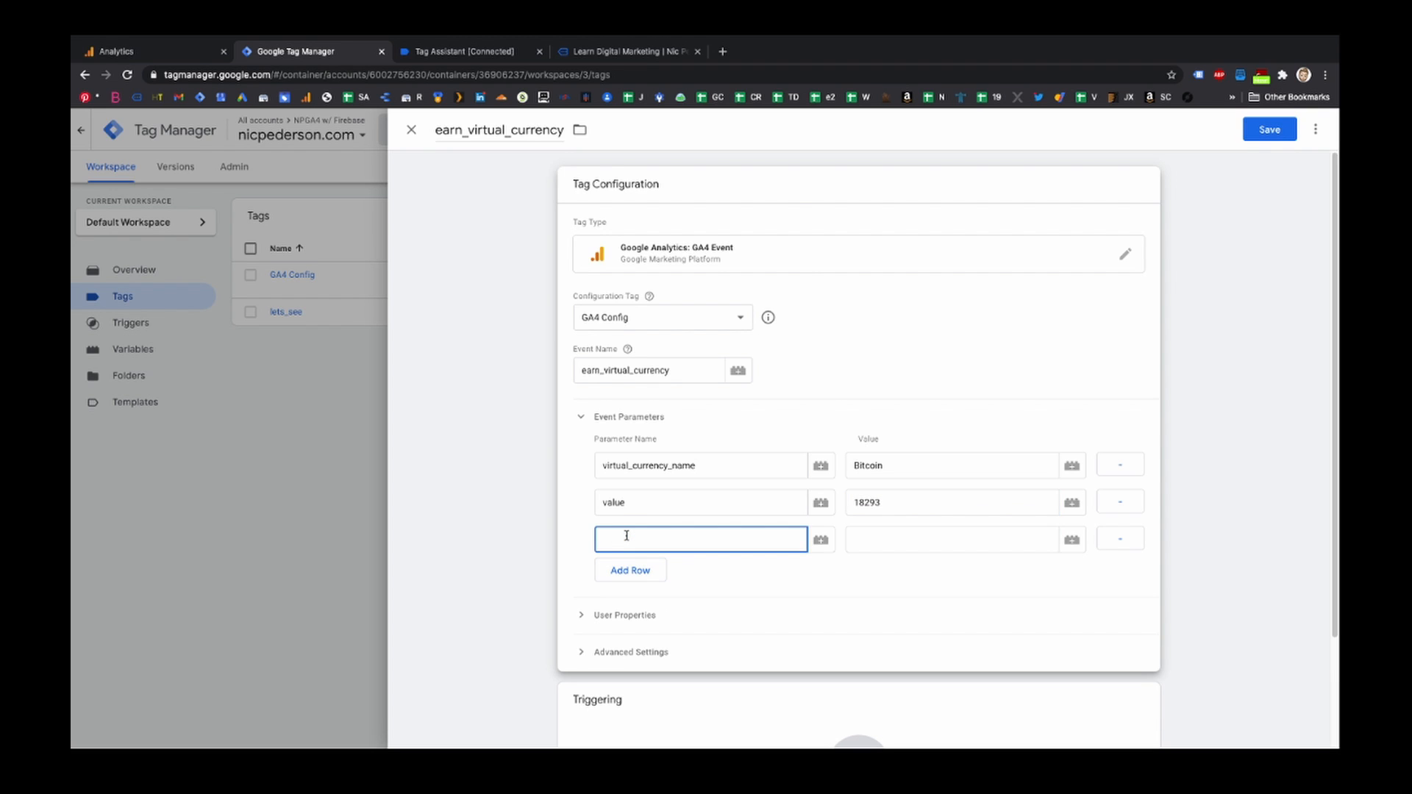
pyautogui.write('debug_mode')
pyautogui.press('Tab')
pyautogui.press('Tab')
pyautogui.write('tru')
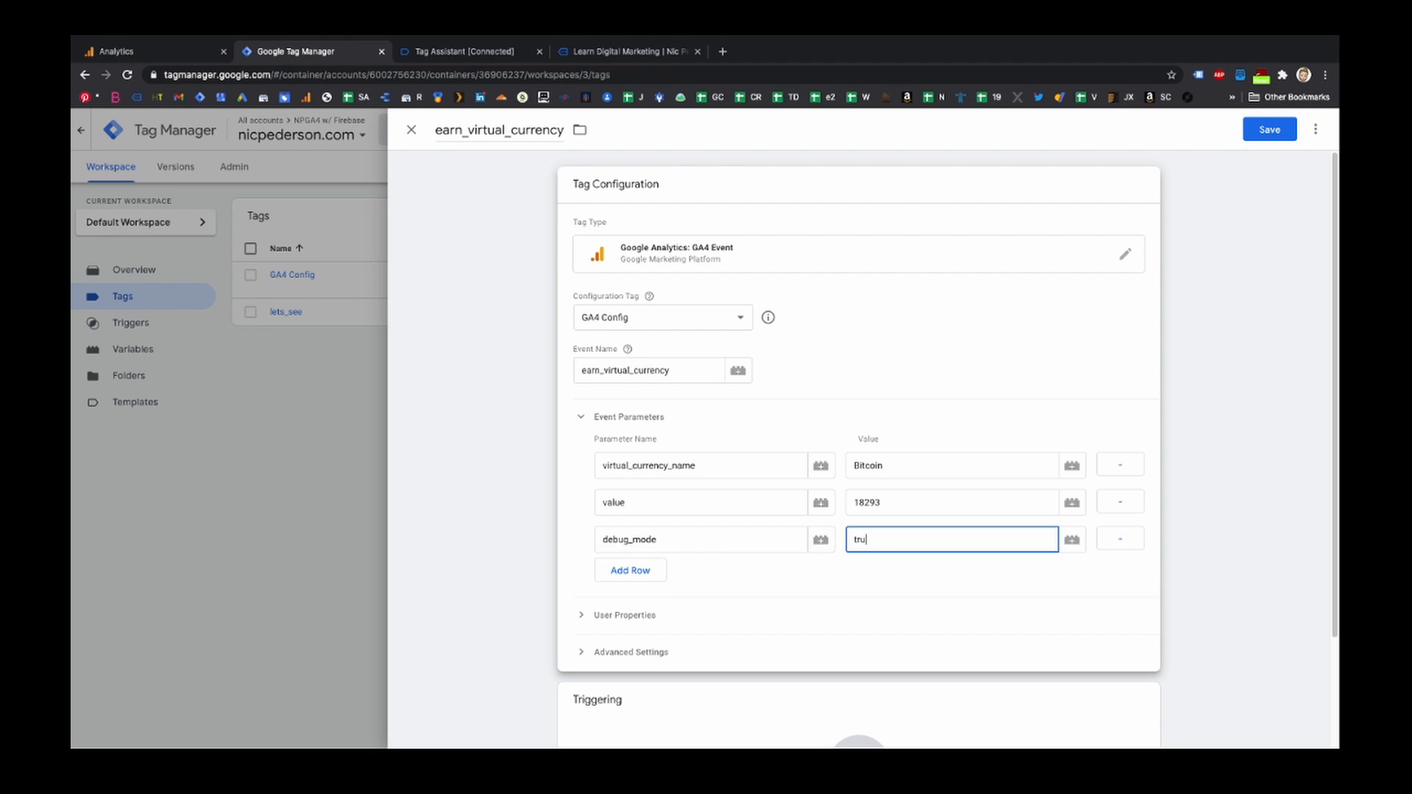
pyautogui.scroll(-2, 757, 592)
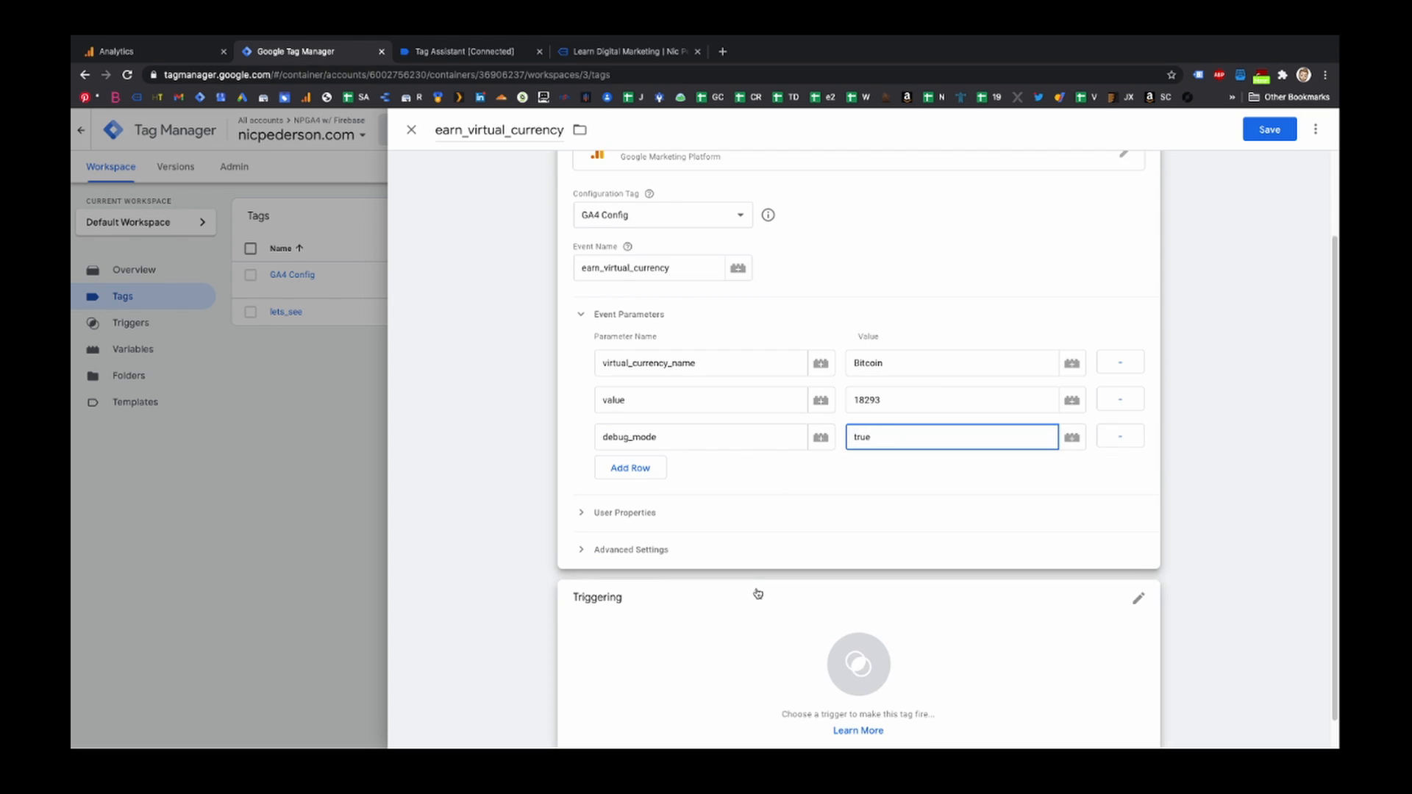
# - Add a new trigger for the tag named virtual_currency_trigger
pyautogui.click(761, 598)
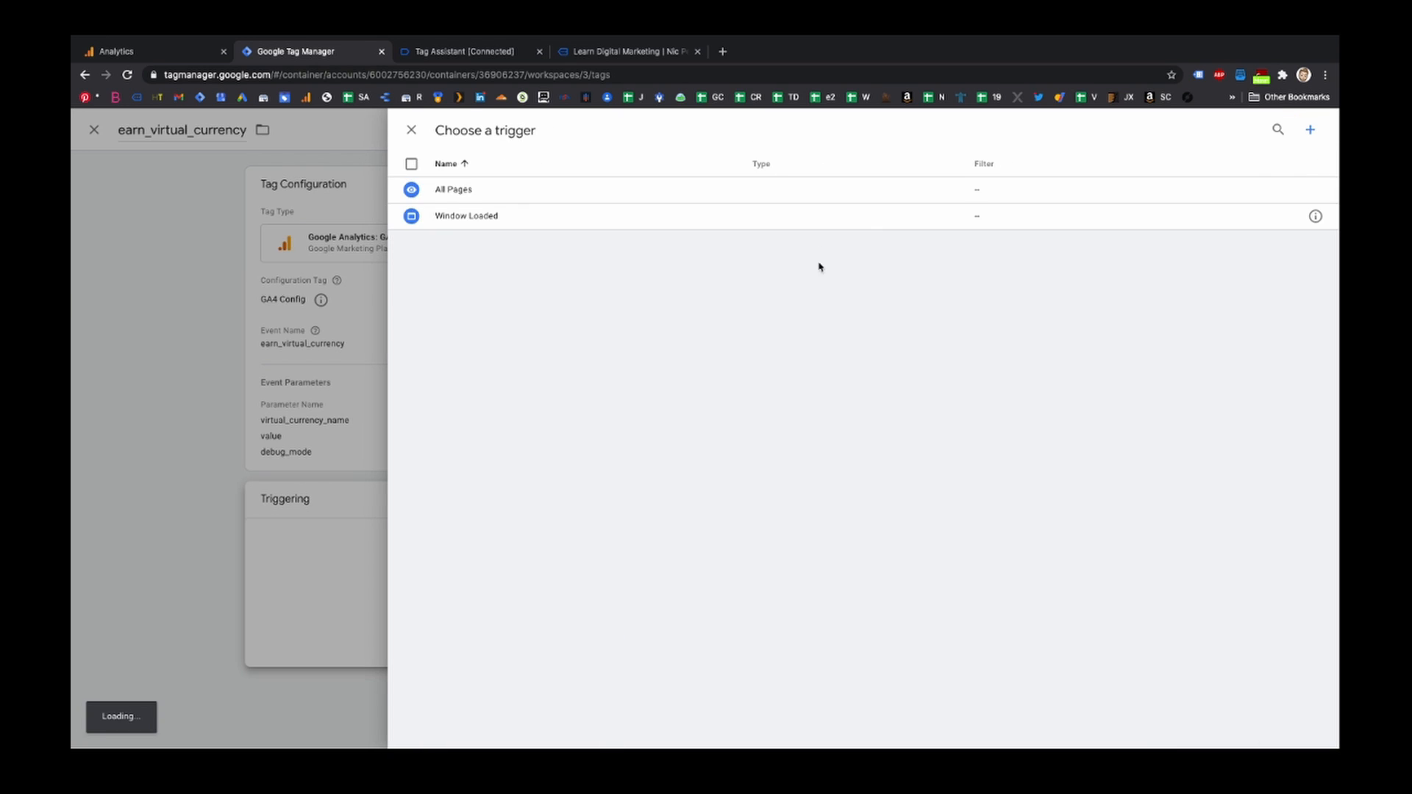
pyautogui.click(1311, 132)
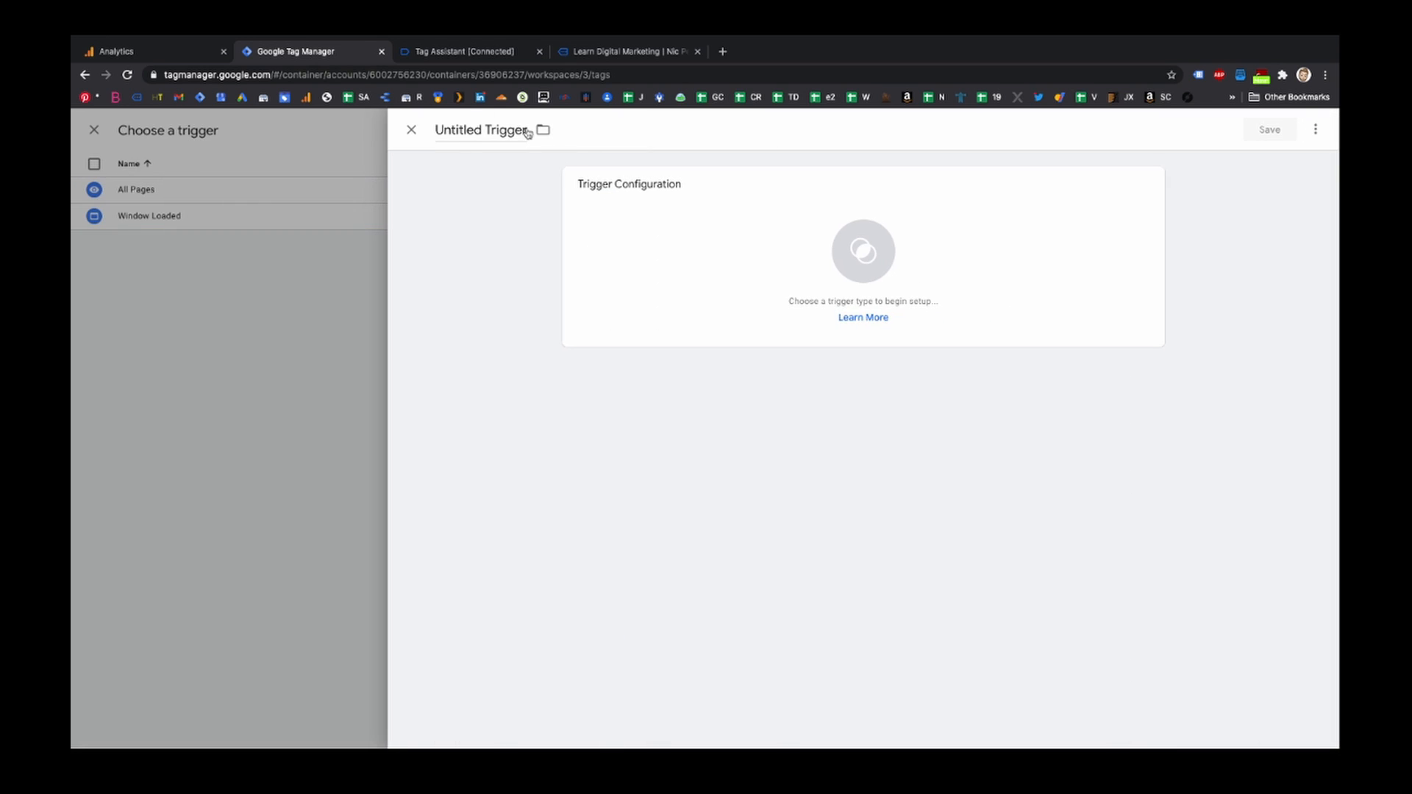
pyautogui.click(463, 132)
pyautogui.write('vir')
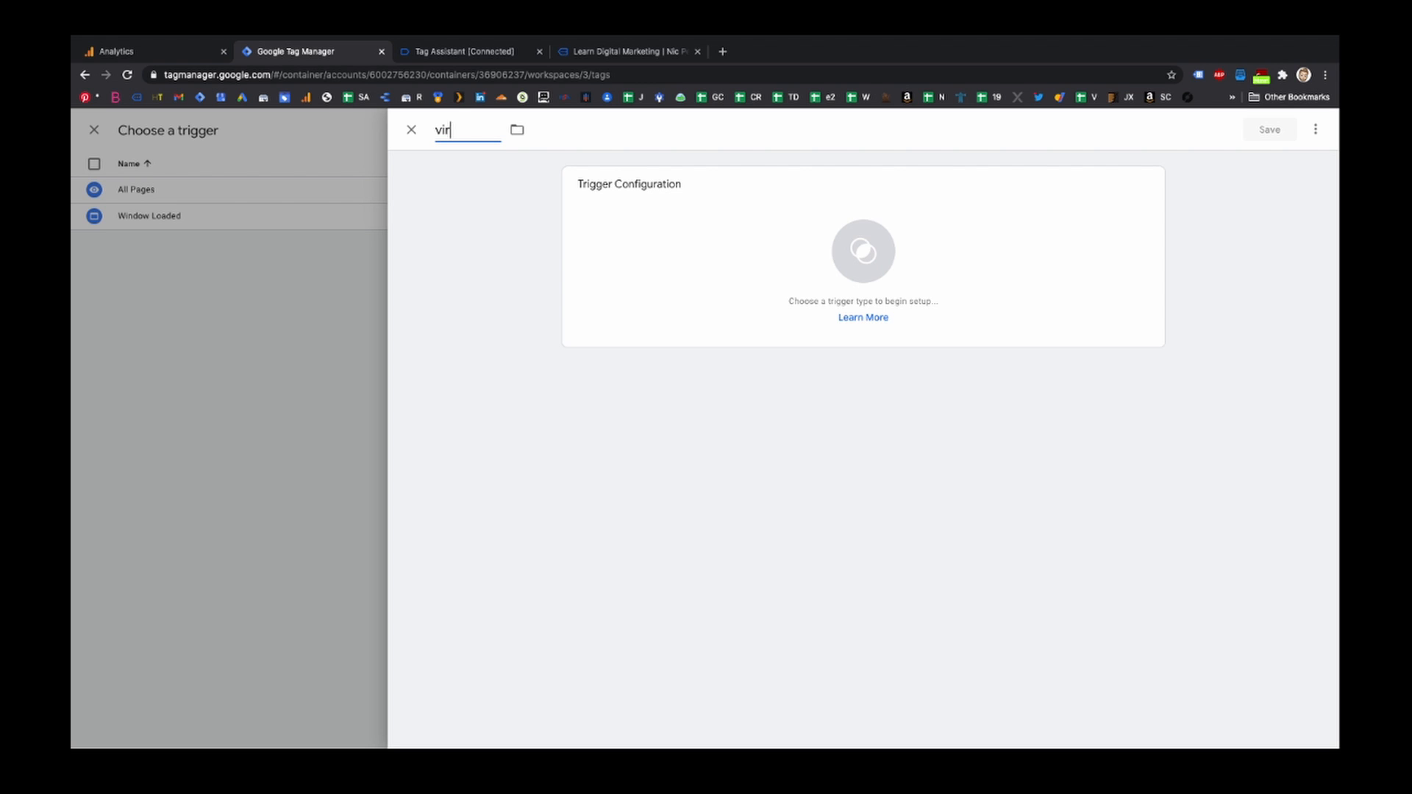
pyautogui.write('tual_currency_trigger')
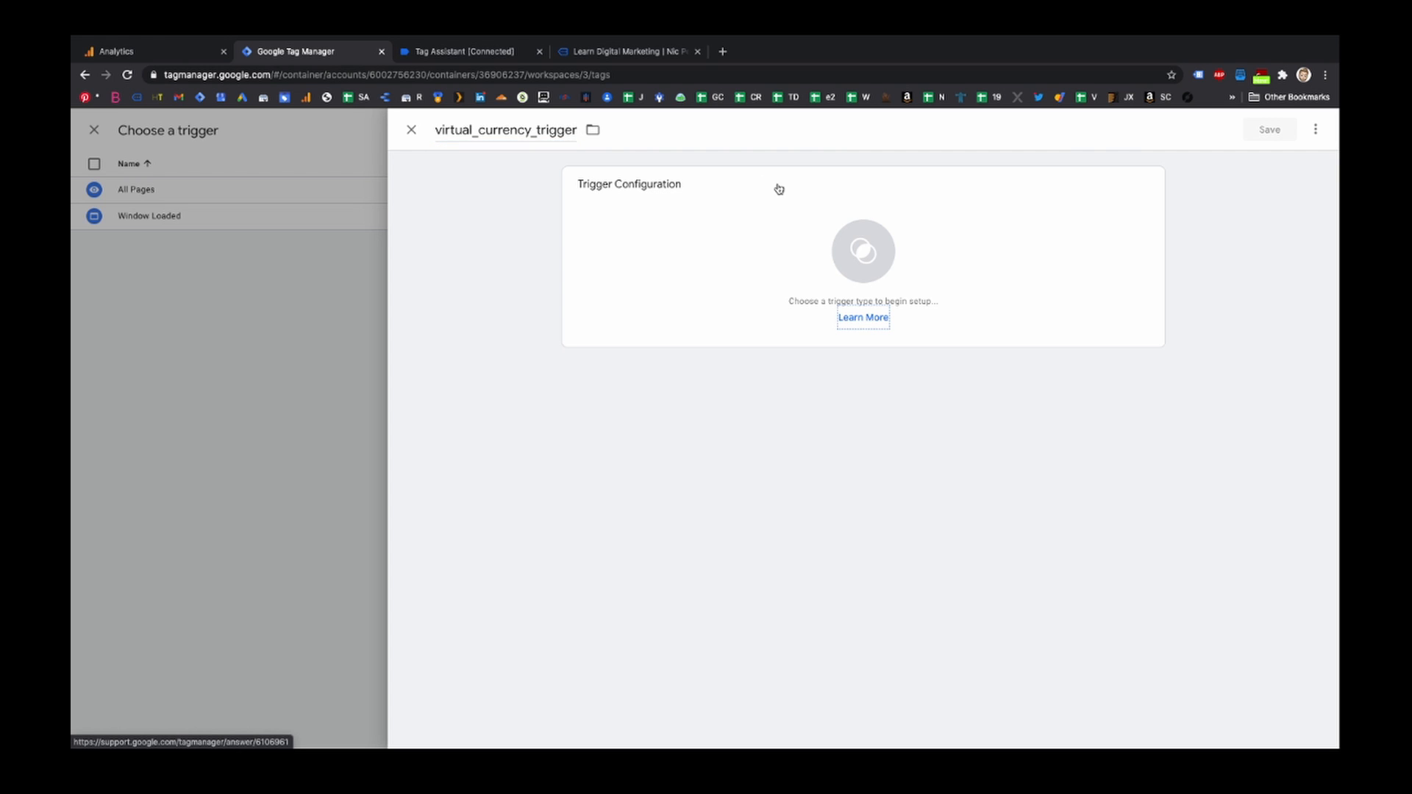
# - Make it a Custom Event trigger with event name virtual_currency_trigger, then save the trigger and the tag
pyautogui.click(778, 247)
pyautogui.scroll(-2, 997, 522)
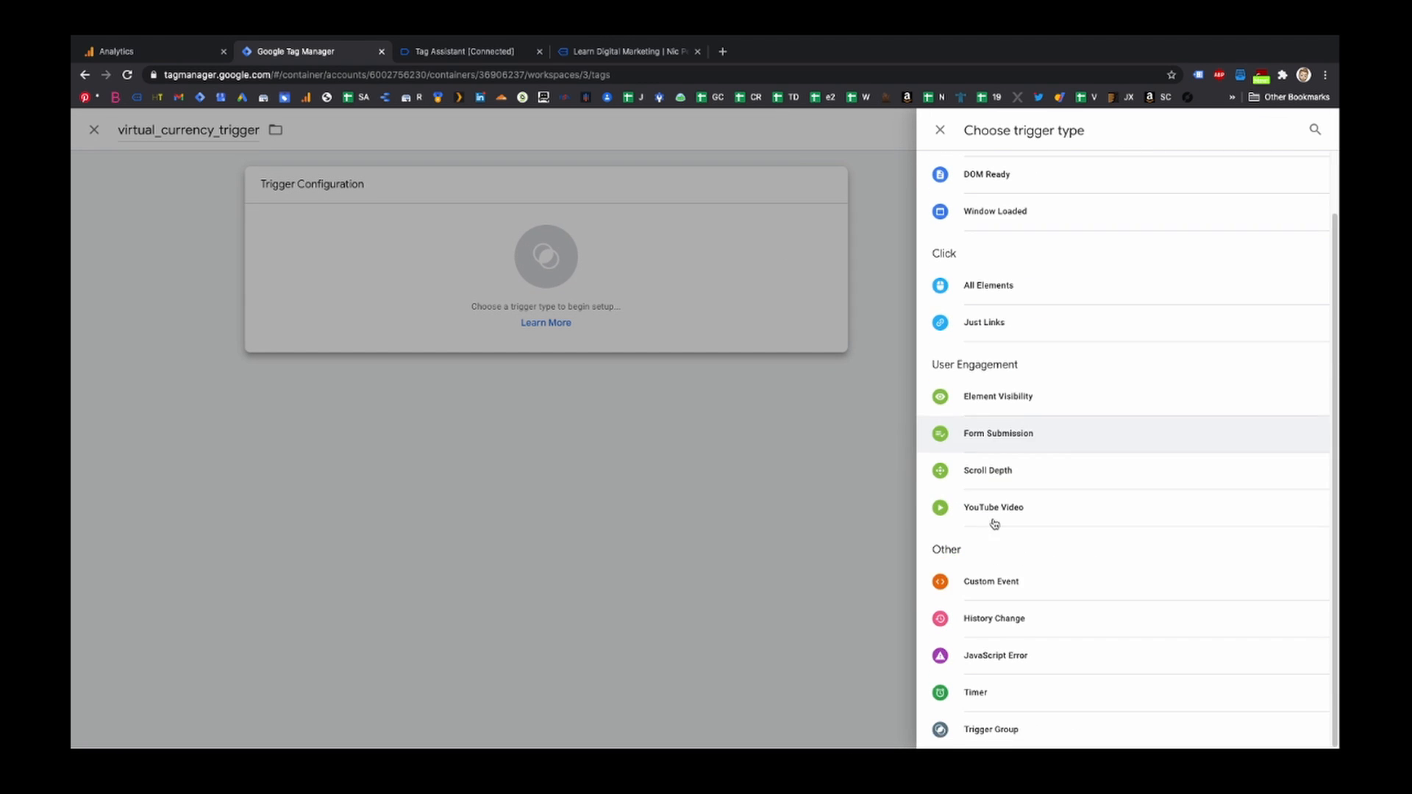
pyautogui.click(993, 585)
pyautogui.click(609, 318)
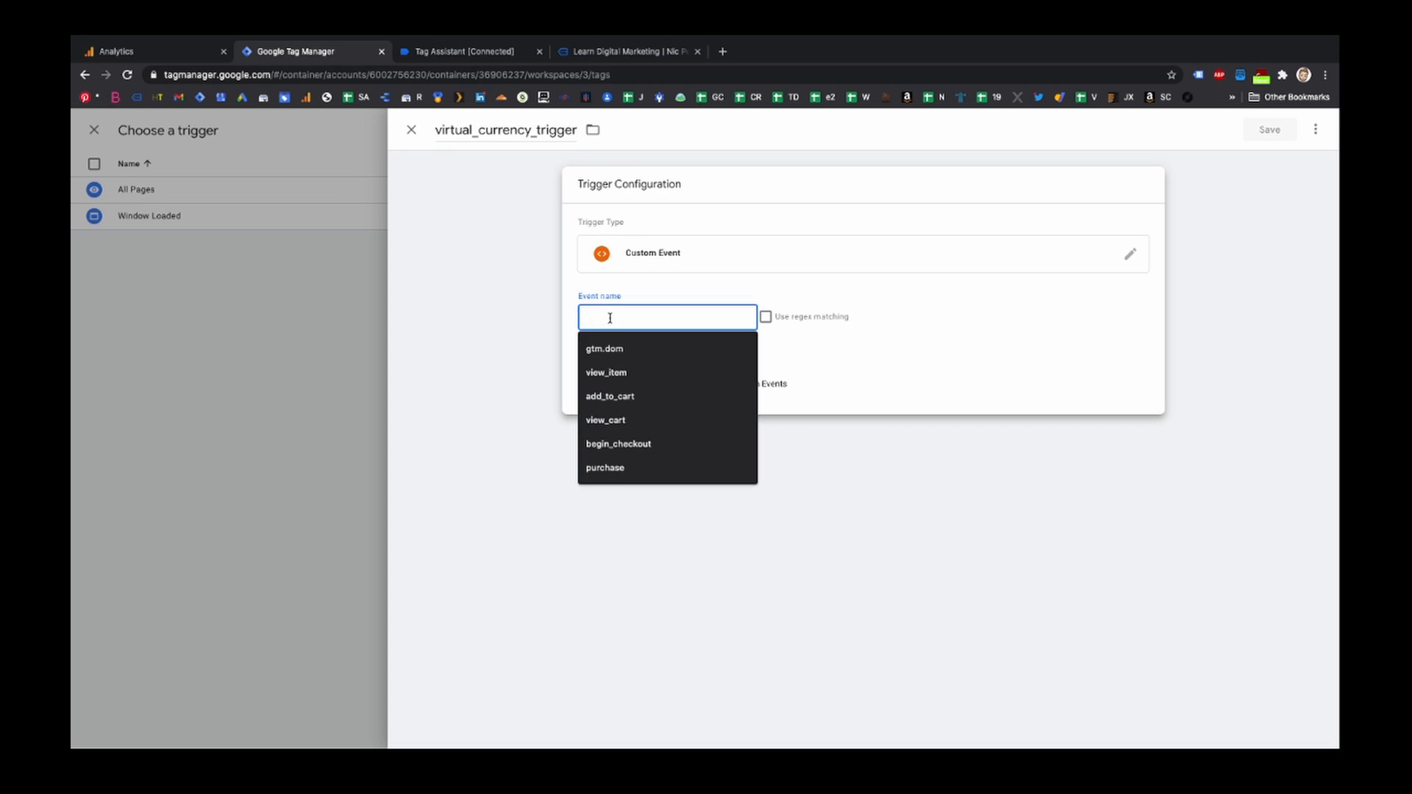
pyautogui.write('virtua')
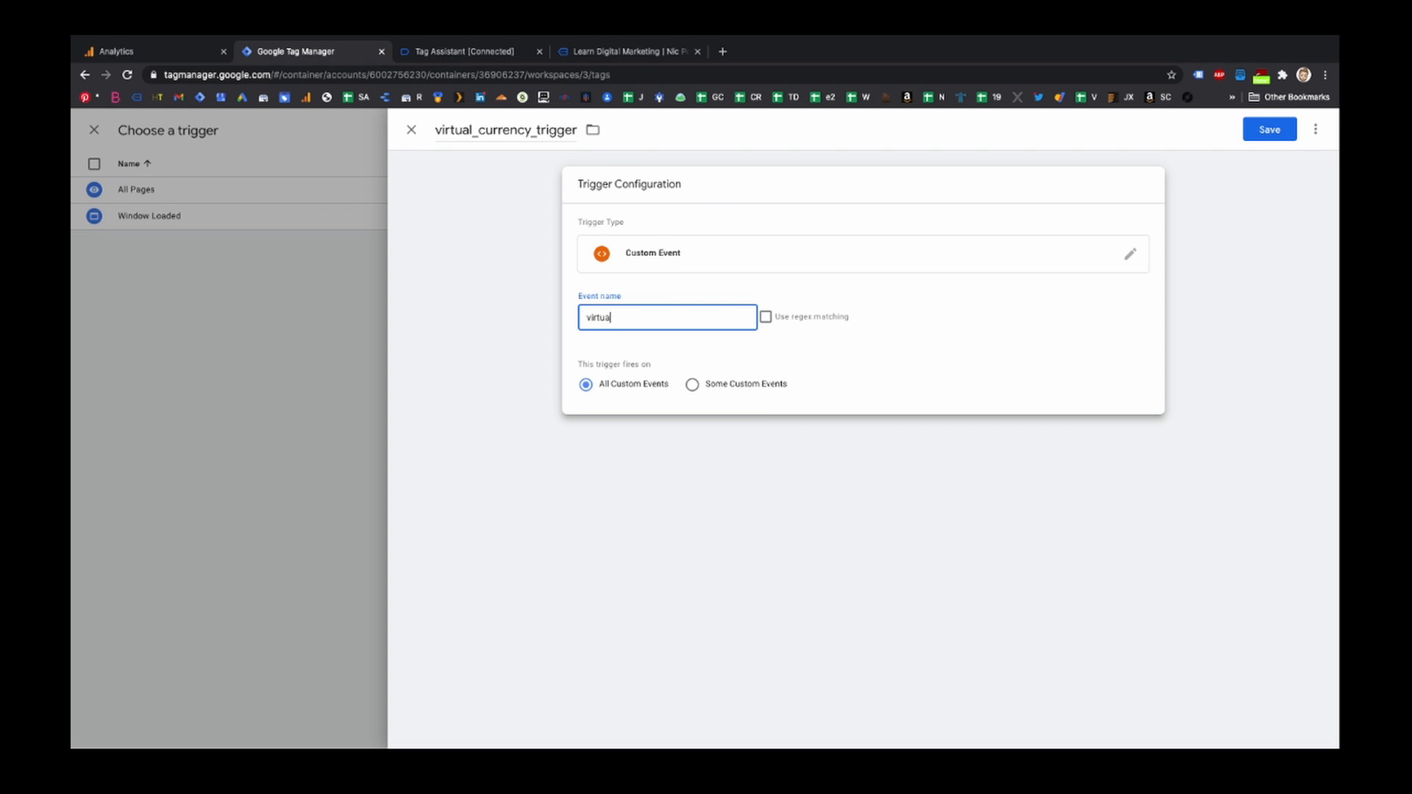
pyautogui.write('l_currency_trigger')
pyautogui.click(1264, 130)
pyautogui.click(1263, 129)
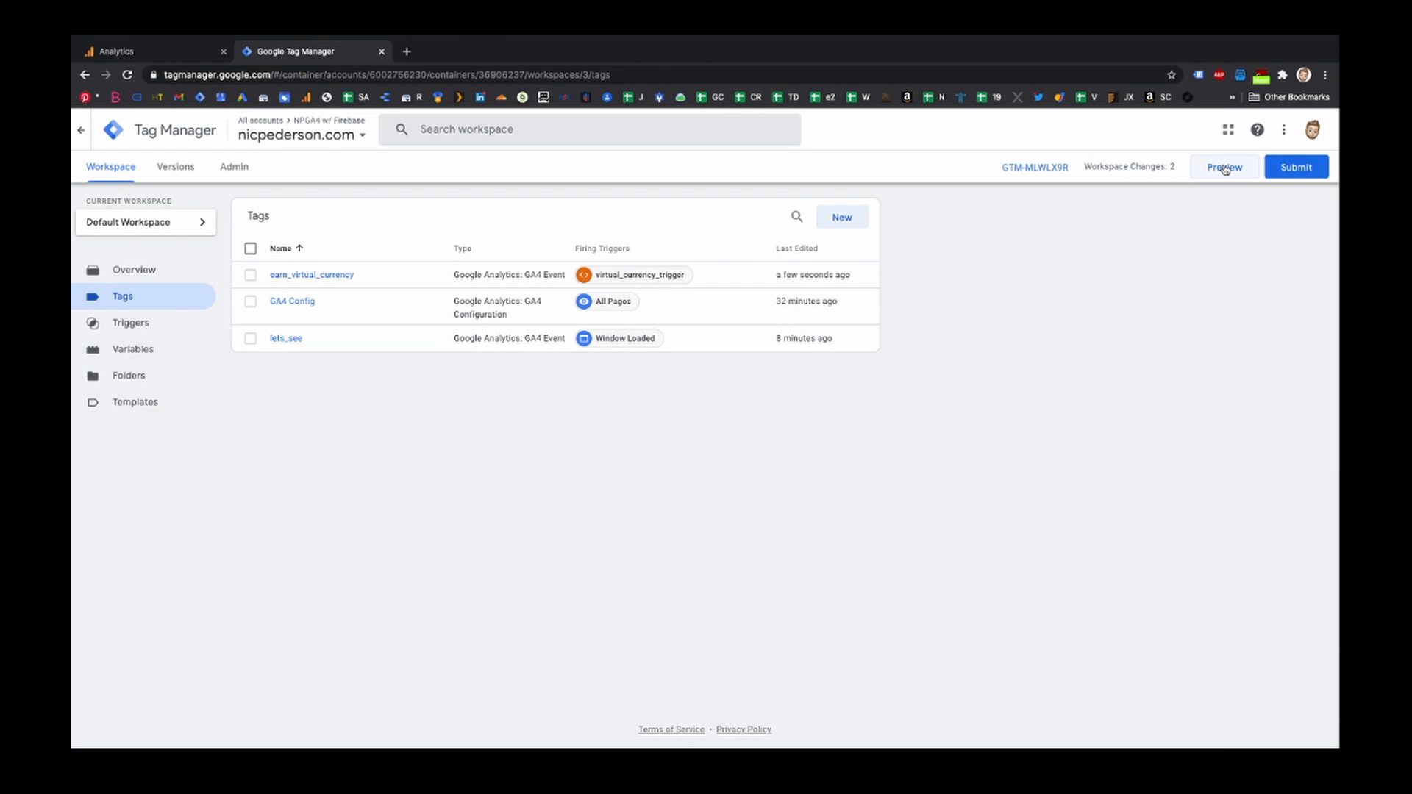
# - Relaunch preview and run window.dataLayer.push({event: 'virtual_currency_trigger'}) in the site's browser console, then return to Tag Assistant
pyautogui.click(1224, 168)
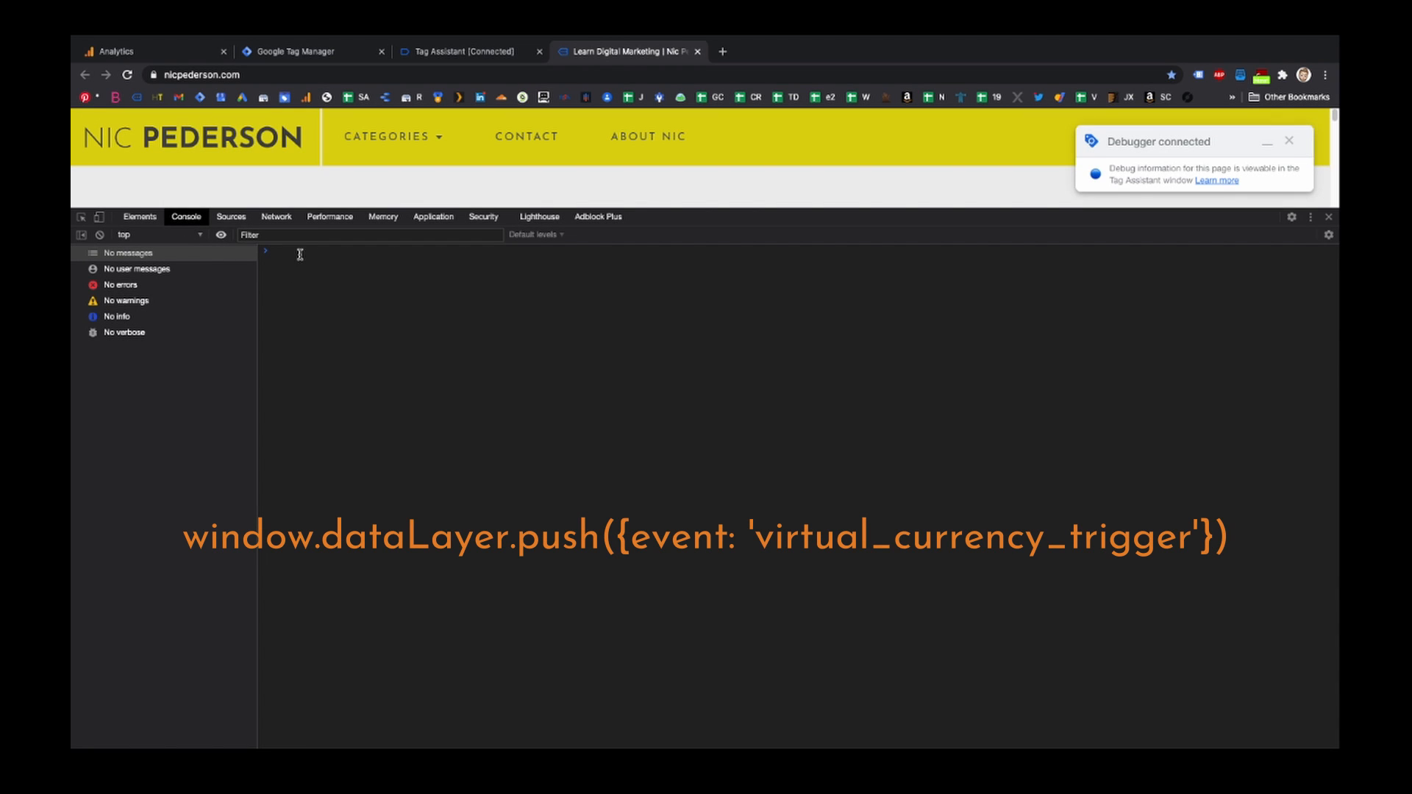
pyautogui.click(298, 252)
pyautogui.write('win')
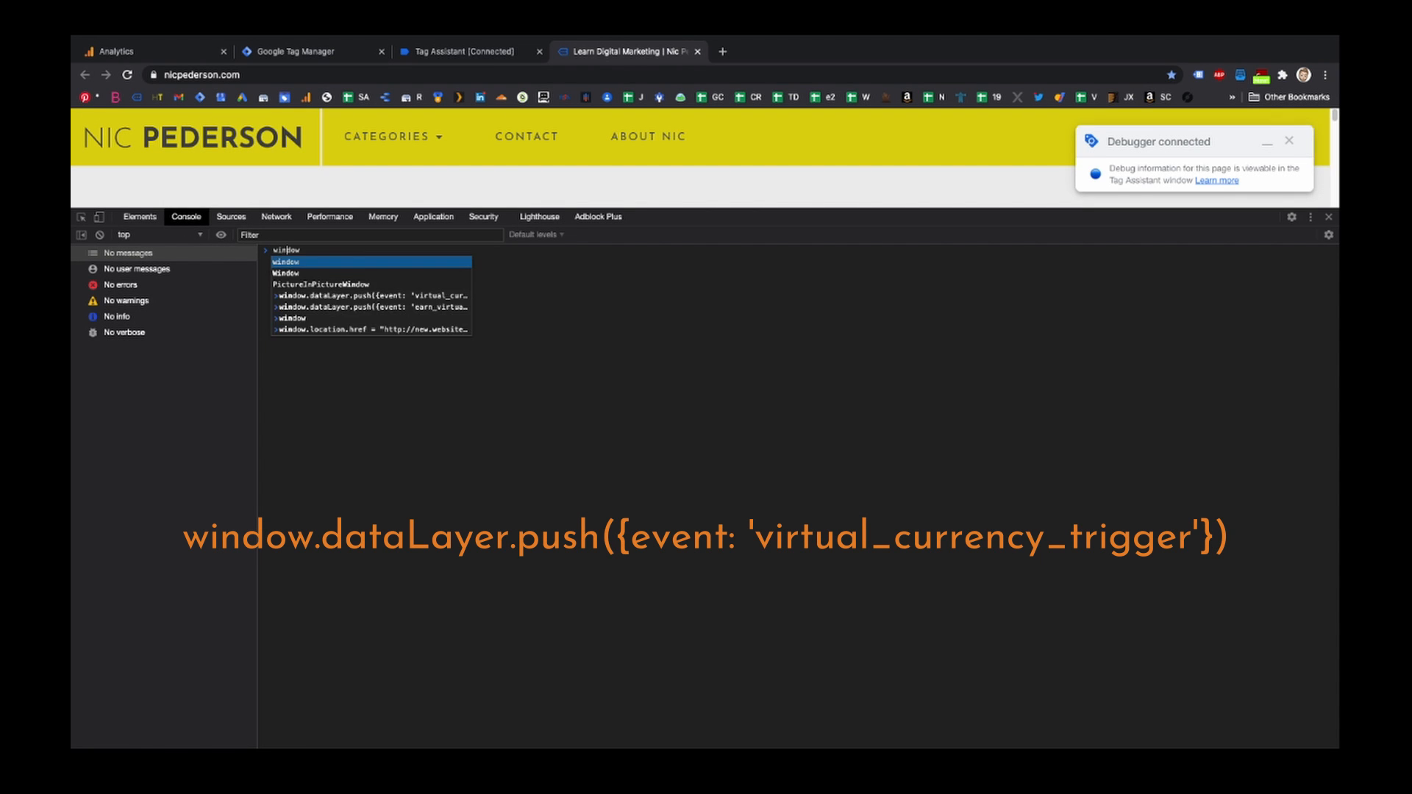
pyautogui.press('Down')
pyautogui.press('Down')
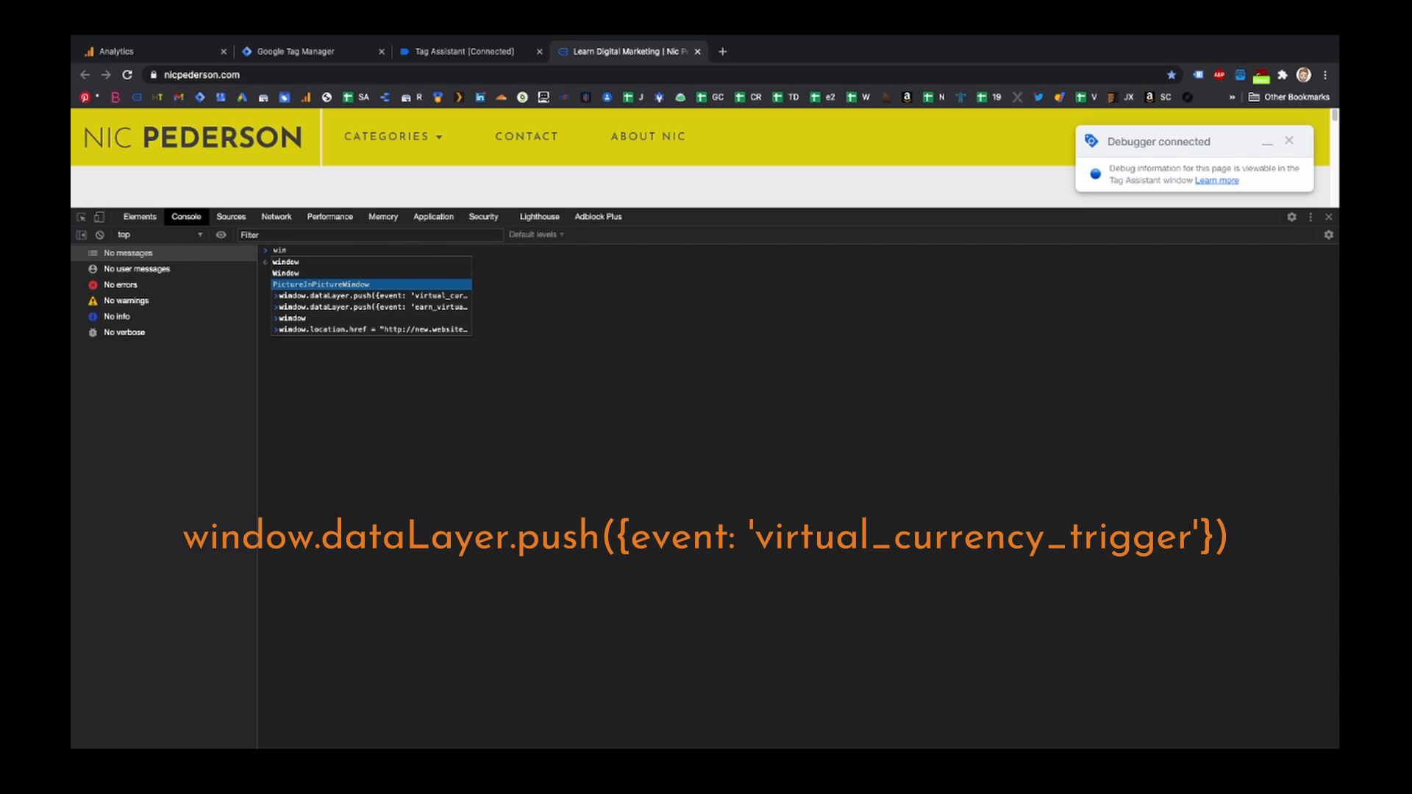
pyautogui.press('Down')
pyautogui.press('Return')
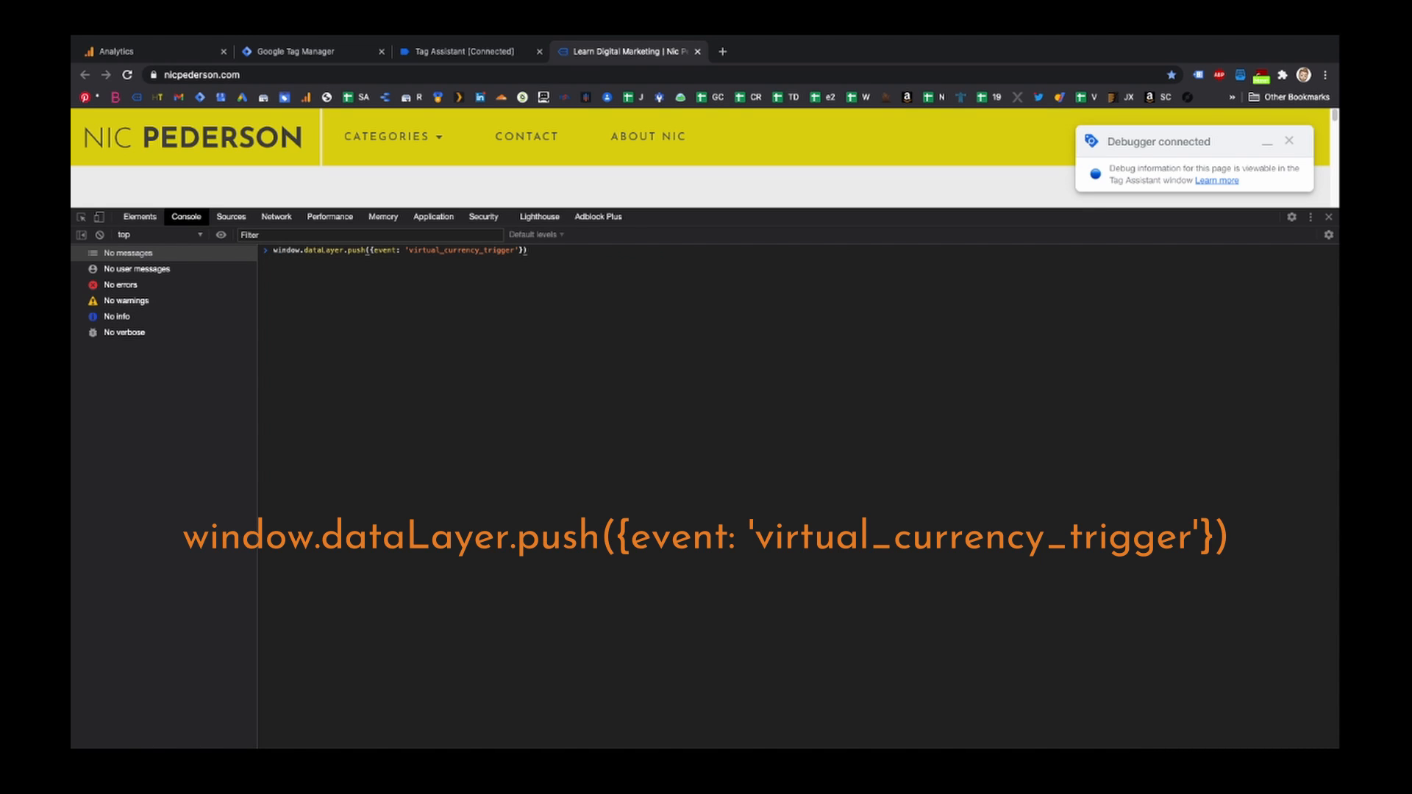
pyautogui.press('Return')
pyautogui.click(460, 53)
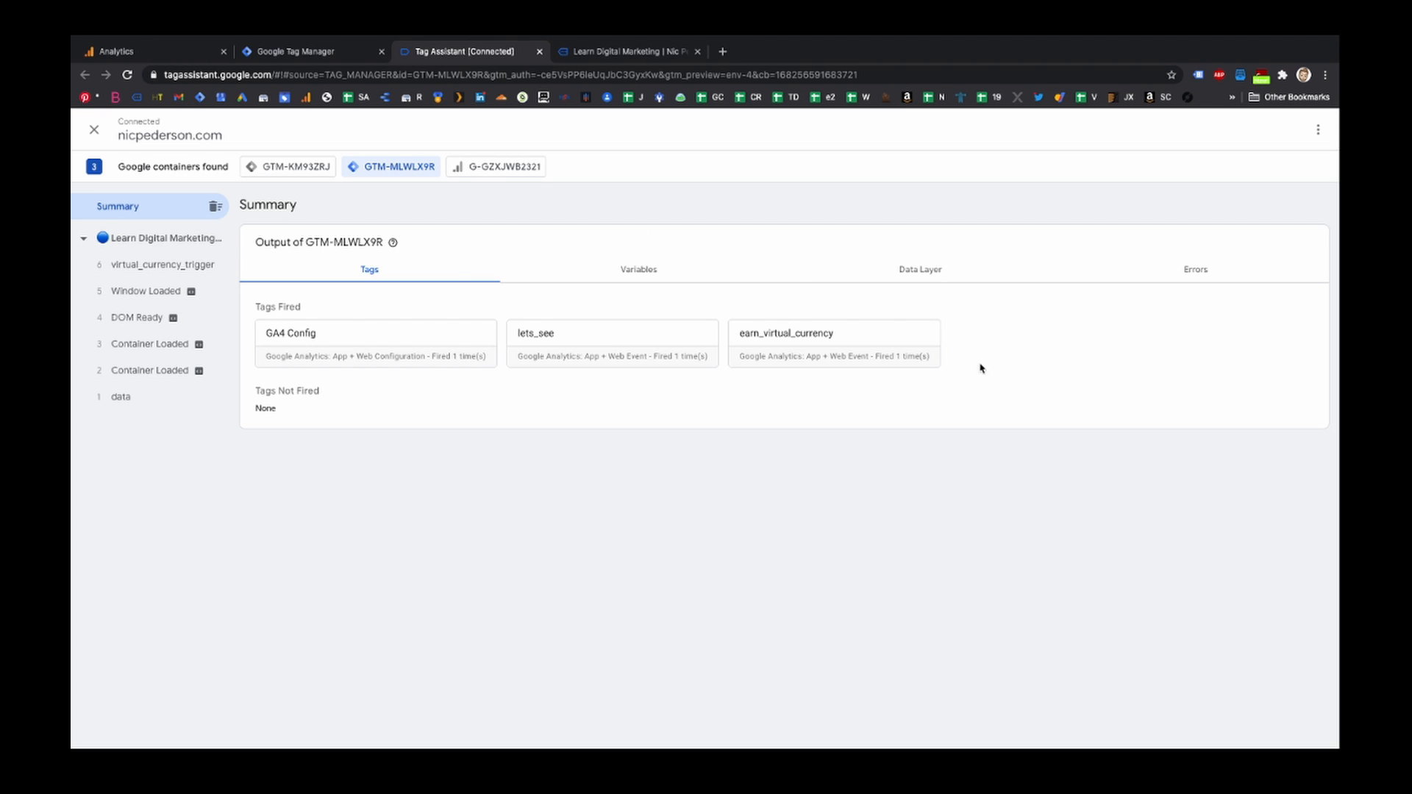
# - Review the details of the fired earn_virtual_currency tag in Tag Assistant, then close them
pyautogui.click(879, 342)
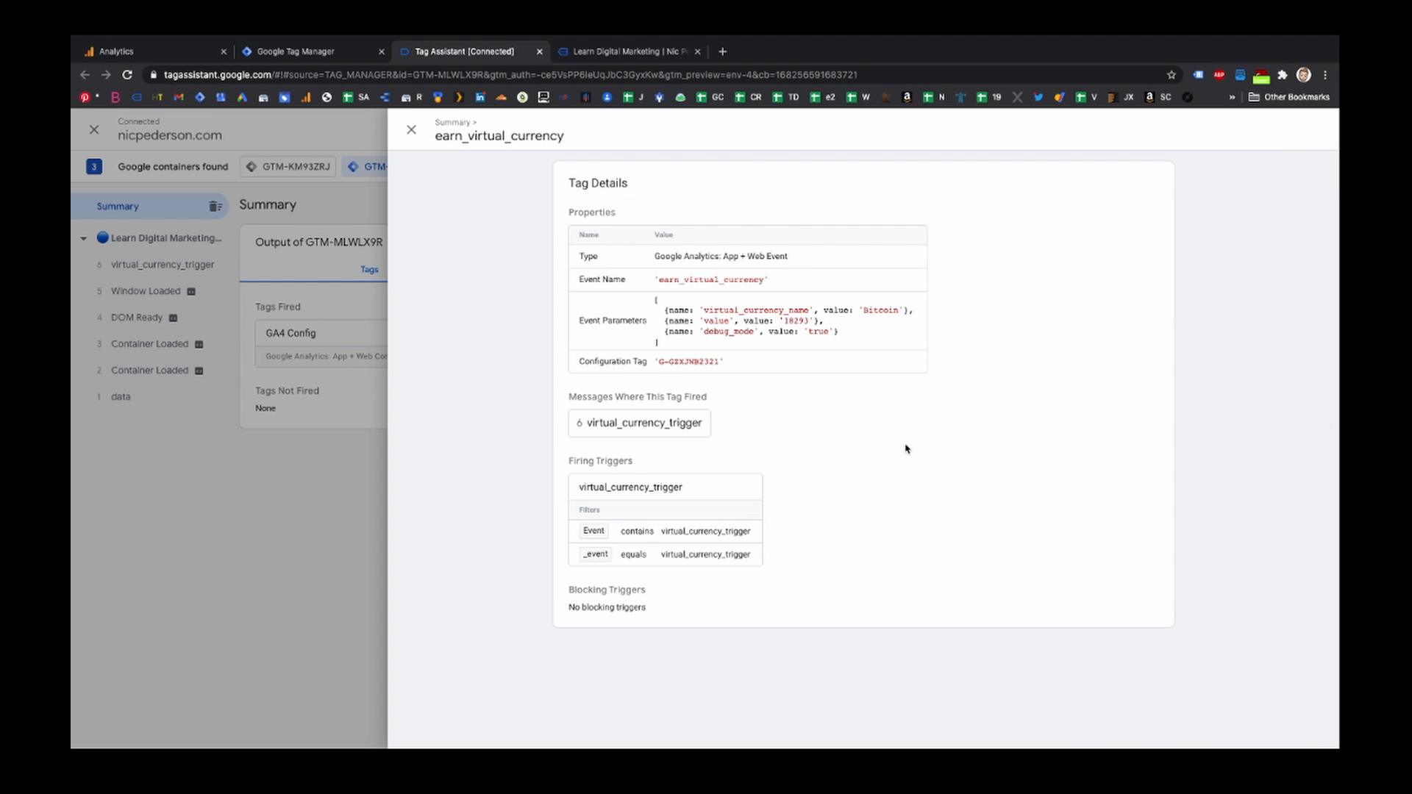
pyautogui.click(415, 132)
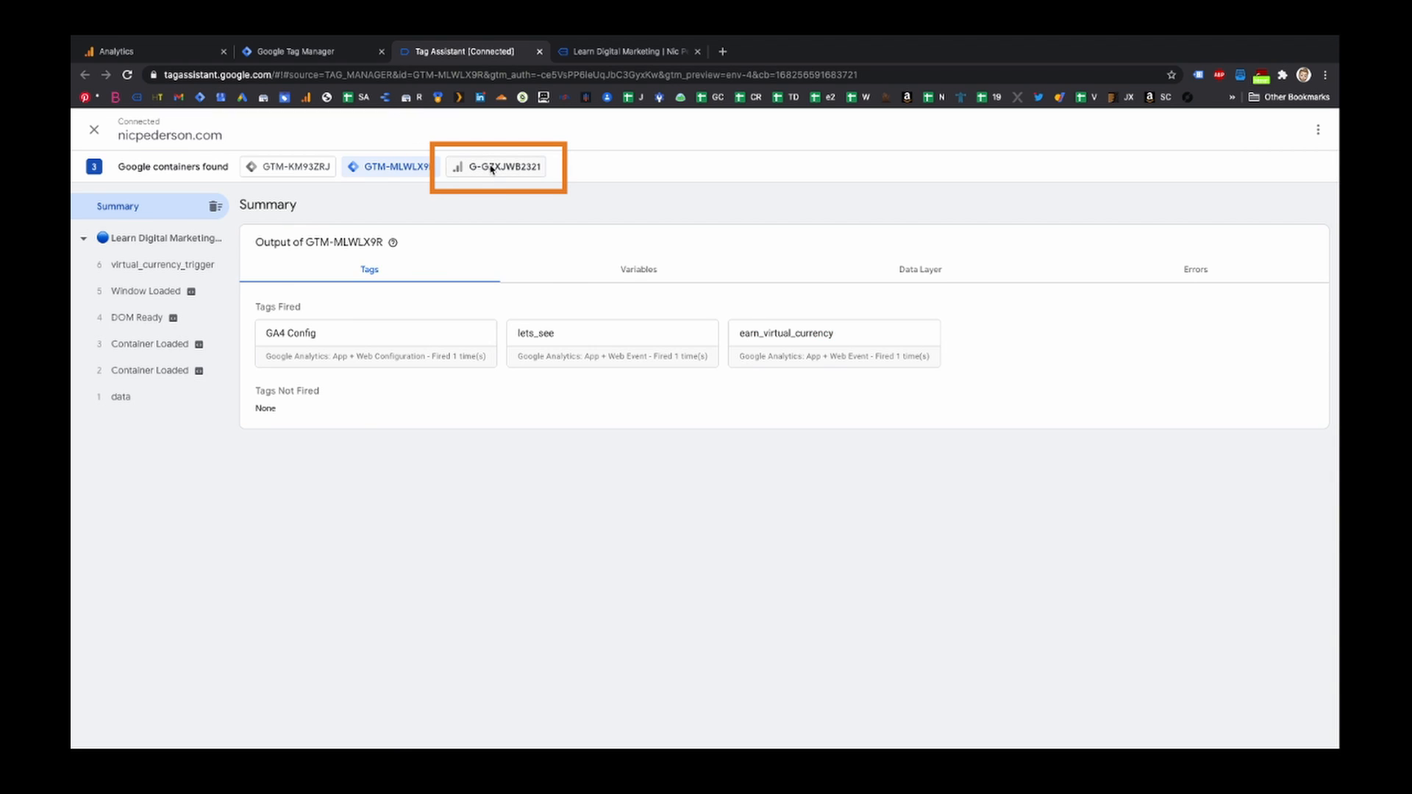
# - Open GA4 DebugView and inspect the latest earn_virtual_currency event's parameters, expanding virtual_currency_name and value
pyautogui.click(491, 168)
pyautogui.click(326, 315)
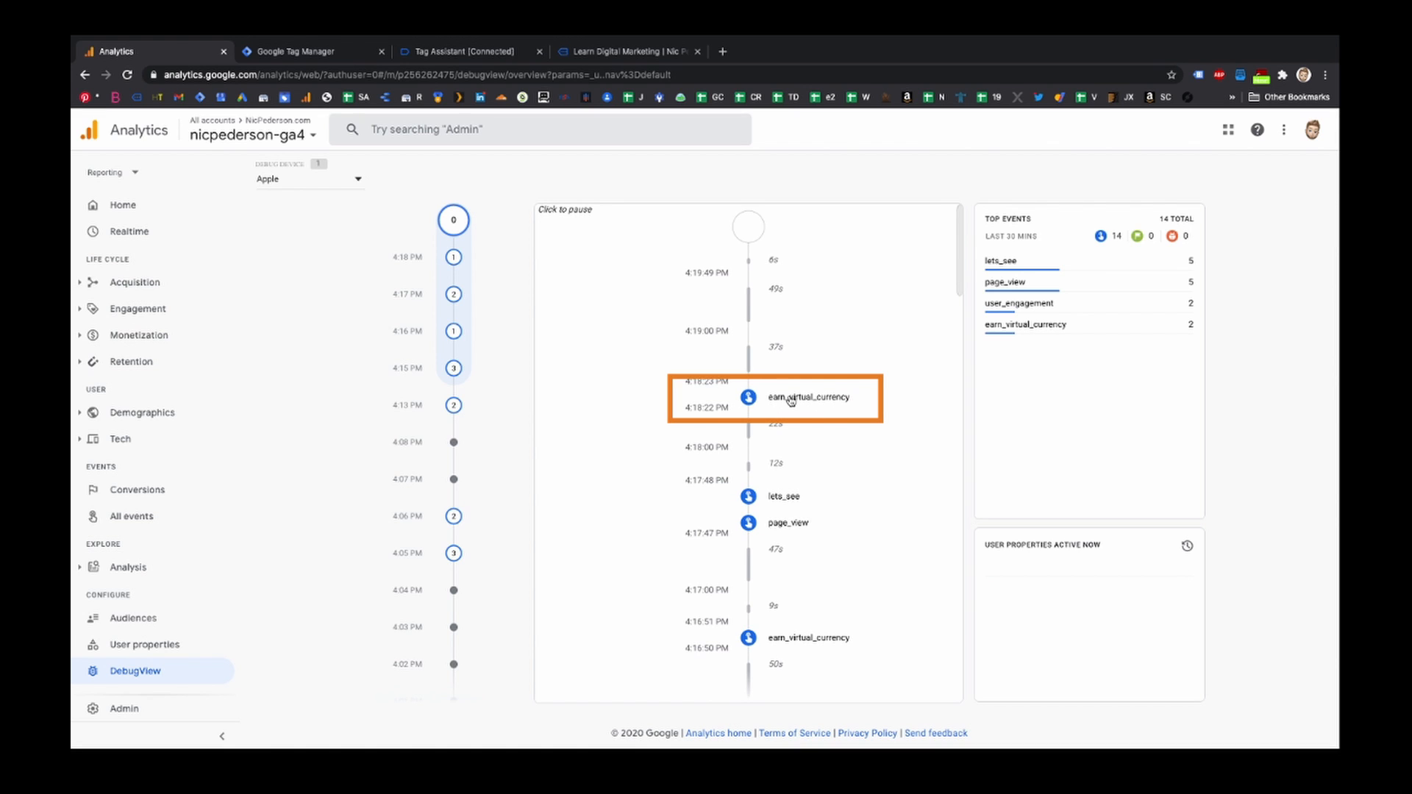
pyautogui.click(790, 400)
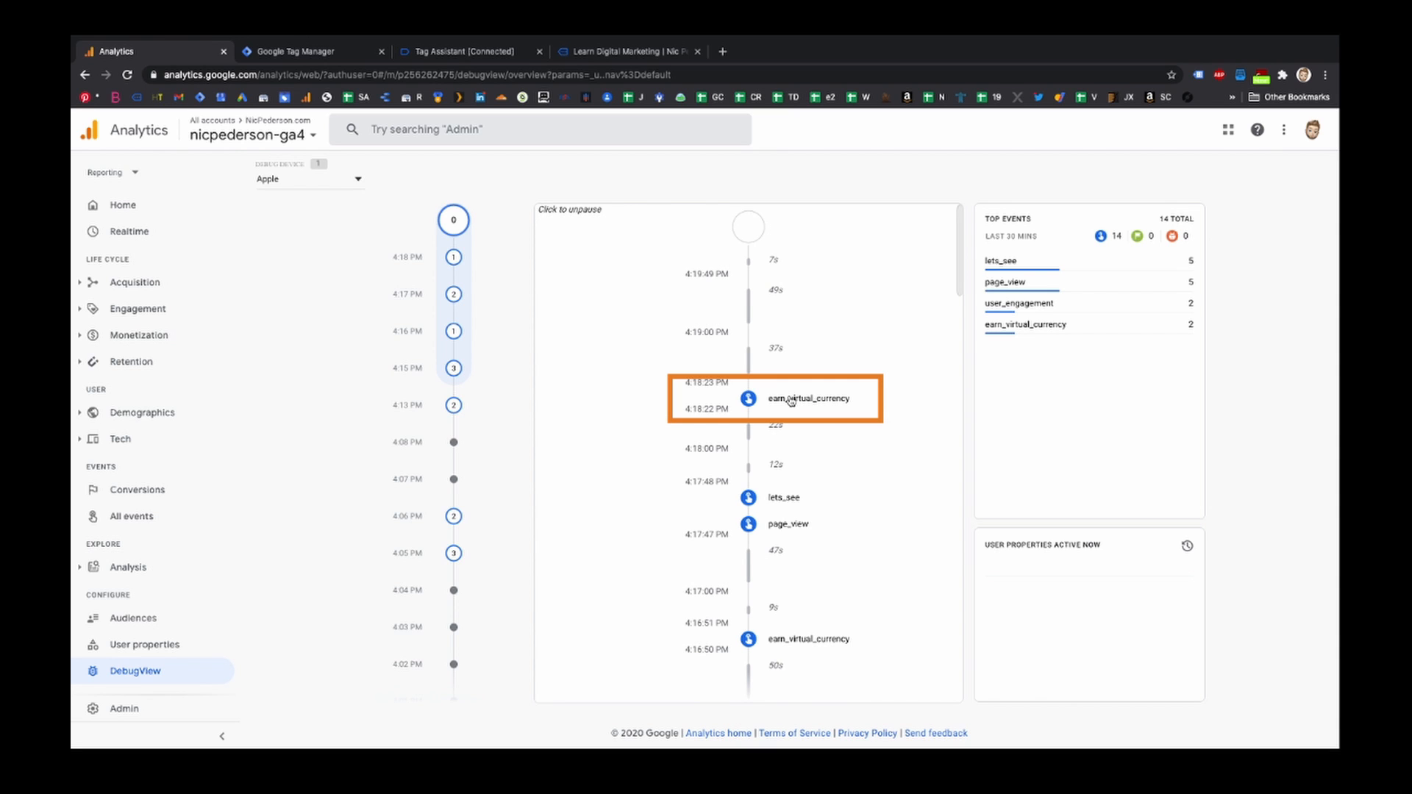
pyautogui.click(790, 401)
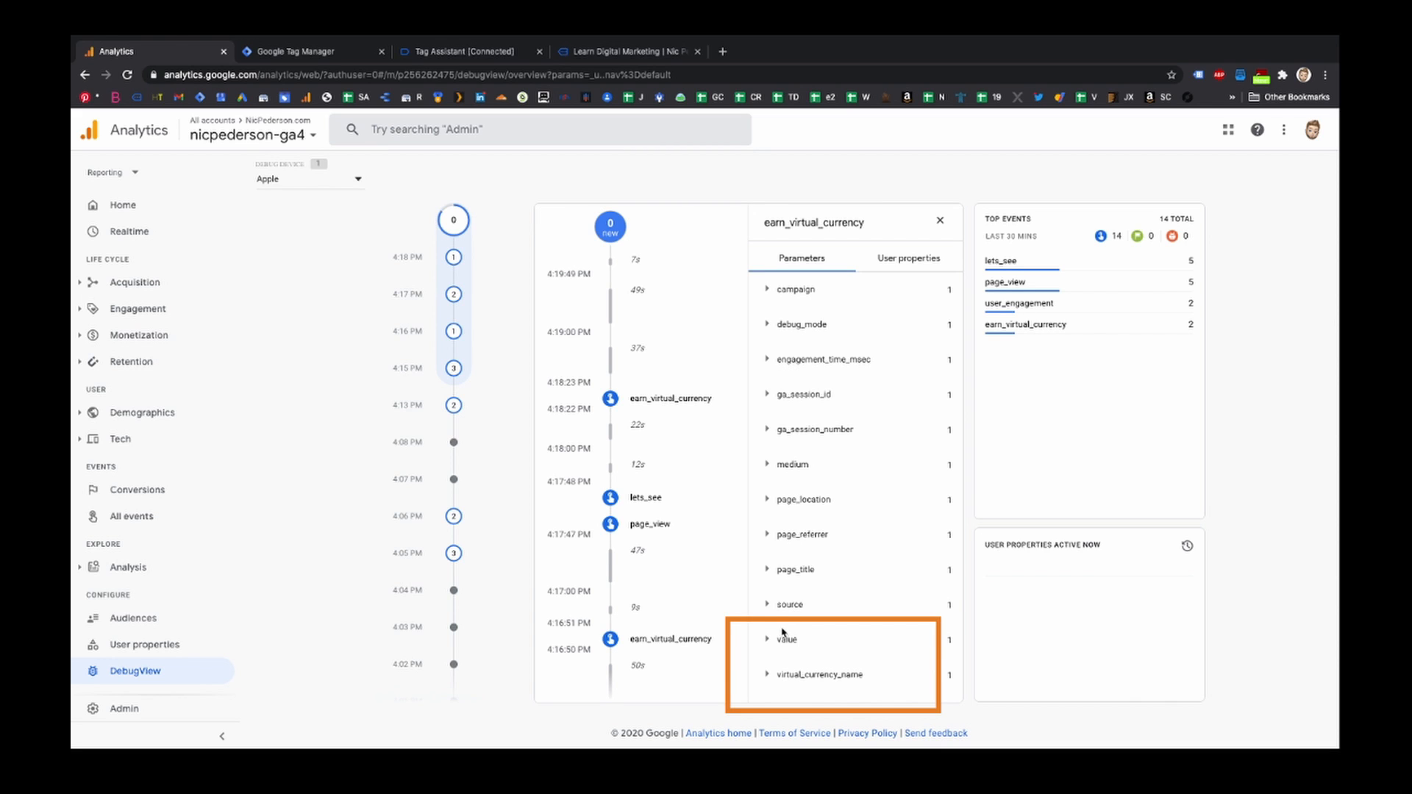
pyautogui.scroll(-1, 784, 633)
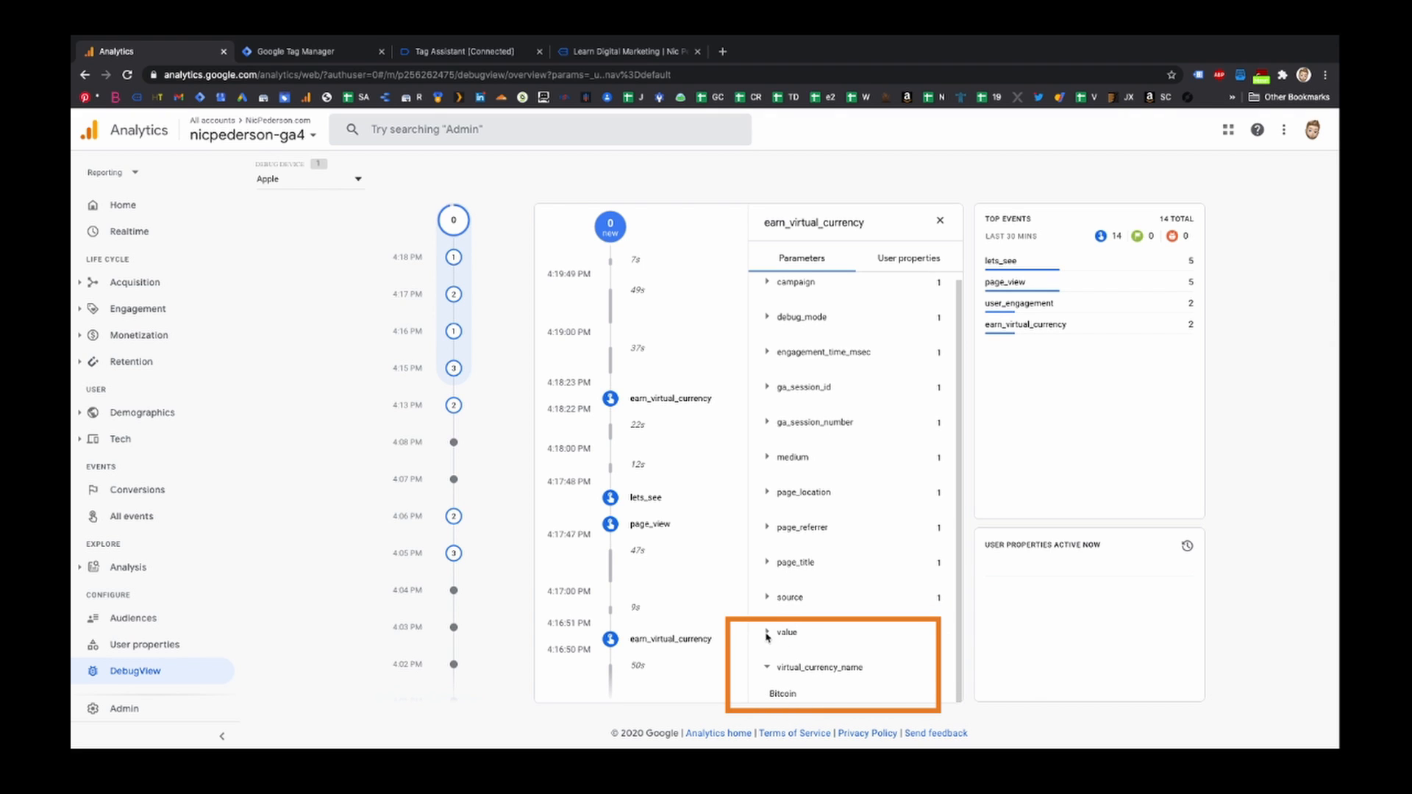
pyautogui.click(768, 634)
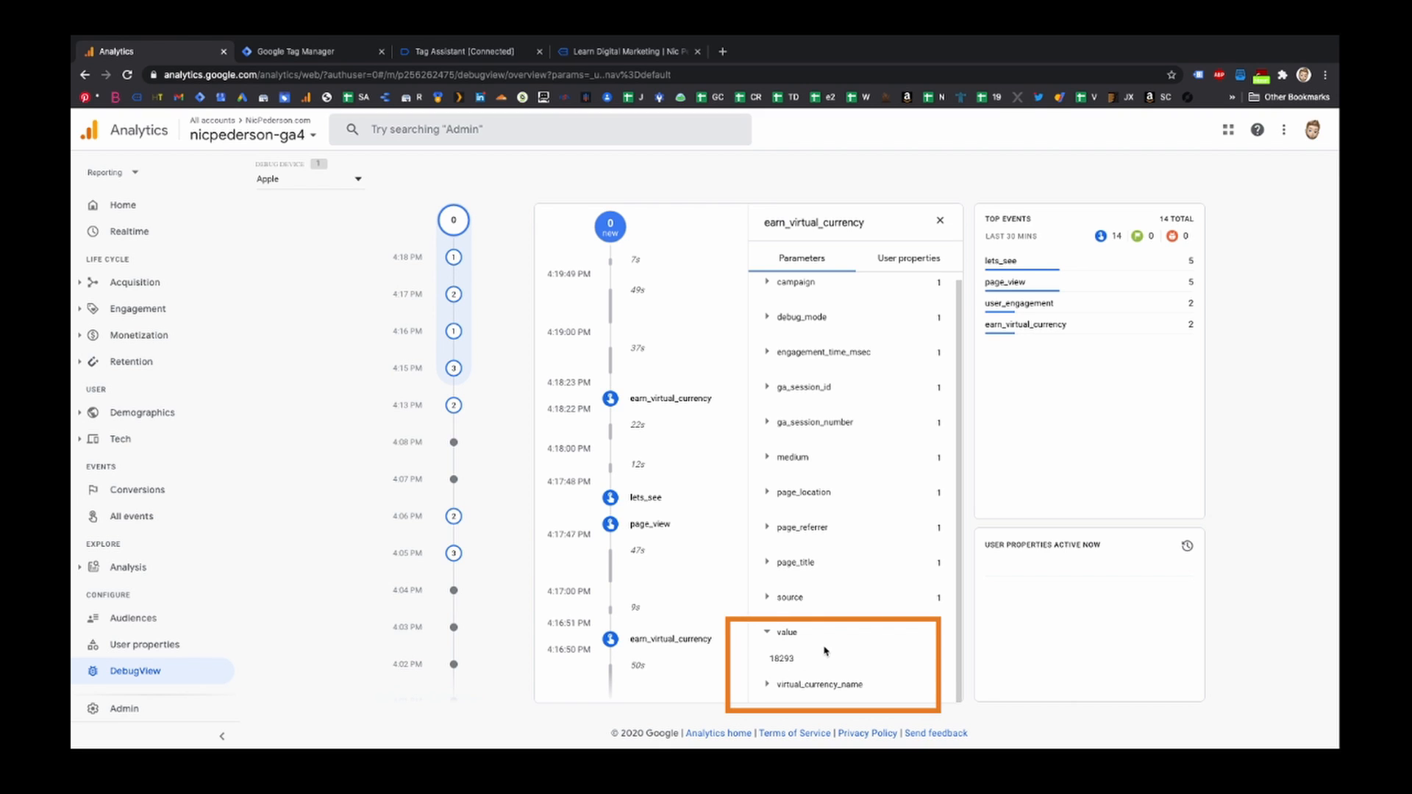
# - Open earn_virtual_currency from the top events and examine its virtual_currency_name and value parameter details
pyautogui.click(1043, 325)
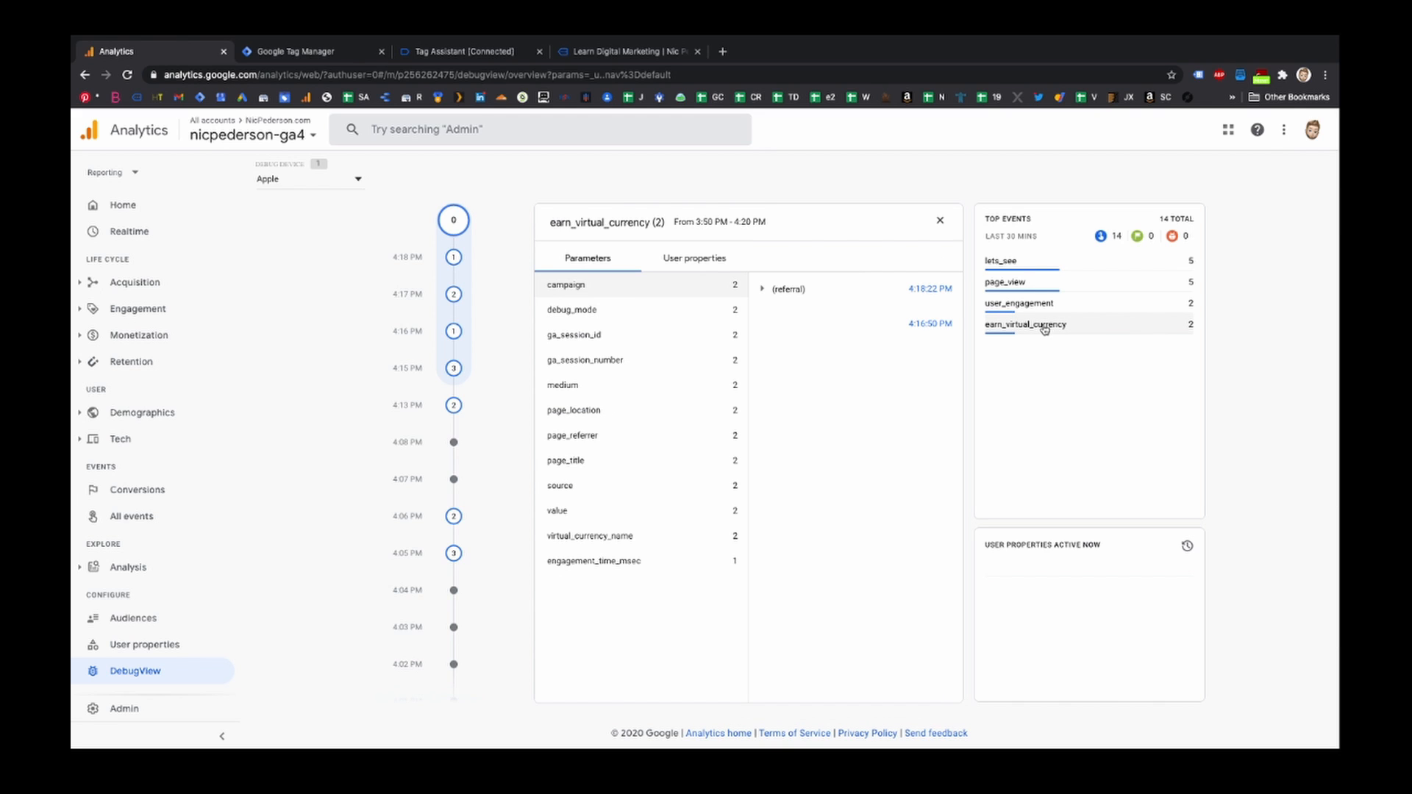
pyautogui.click(576, 541)
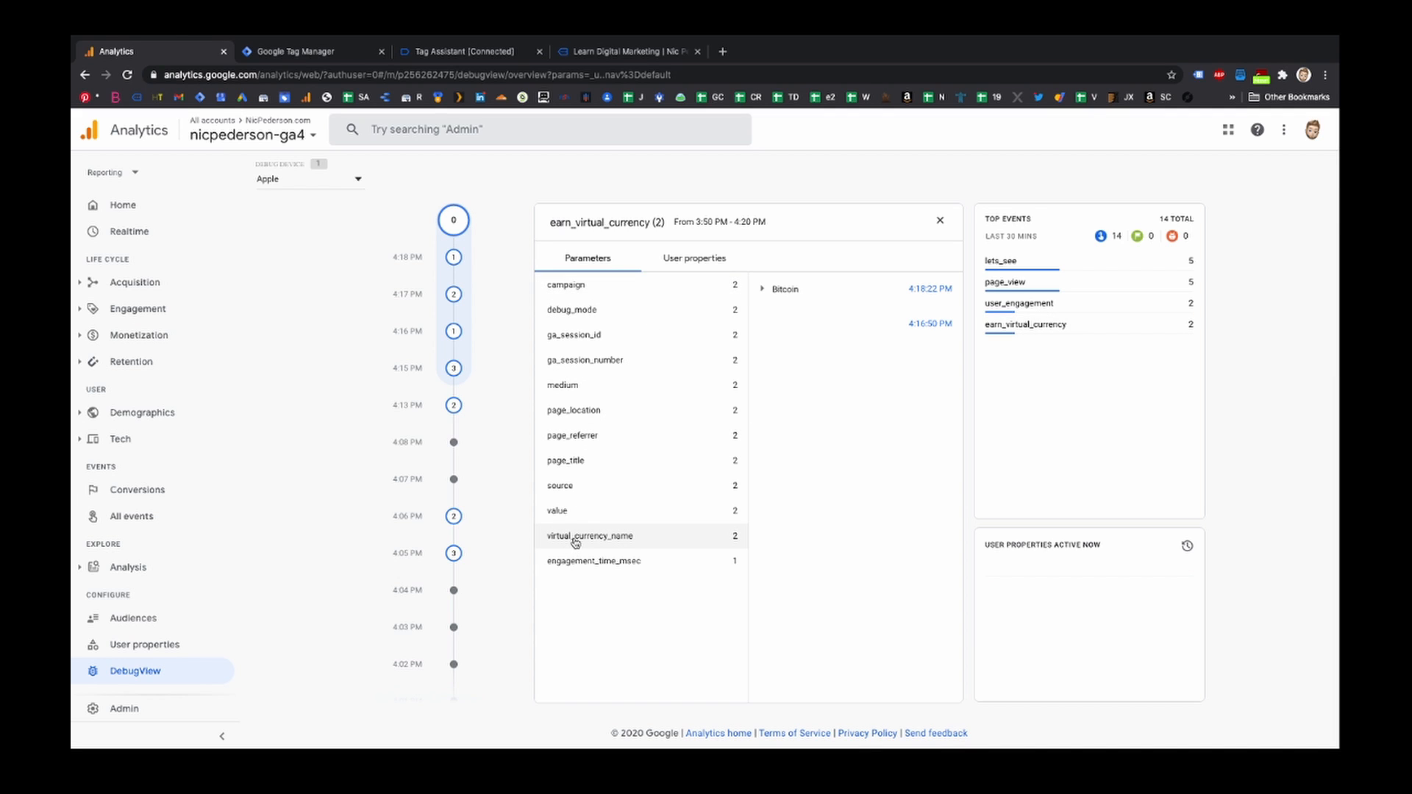
pyautogui.click(763, 290)
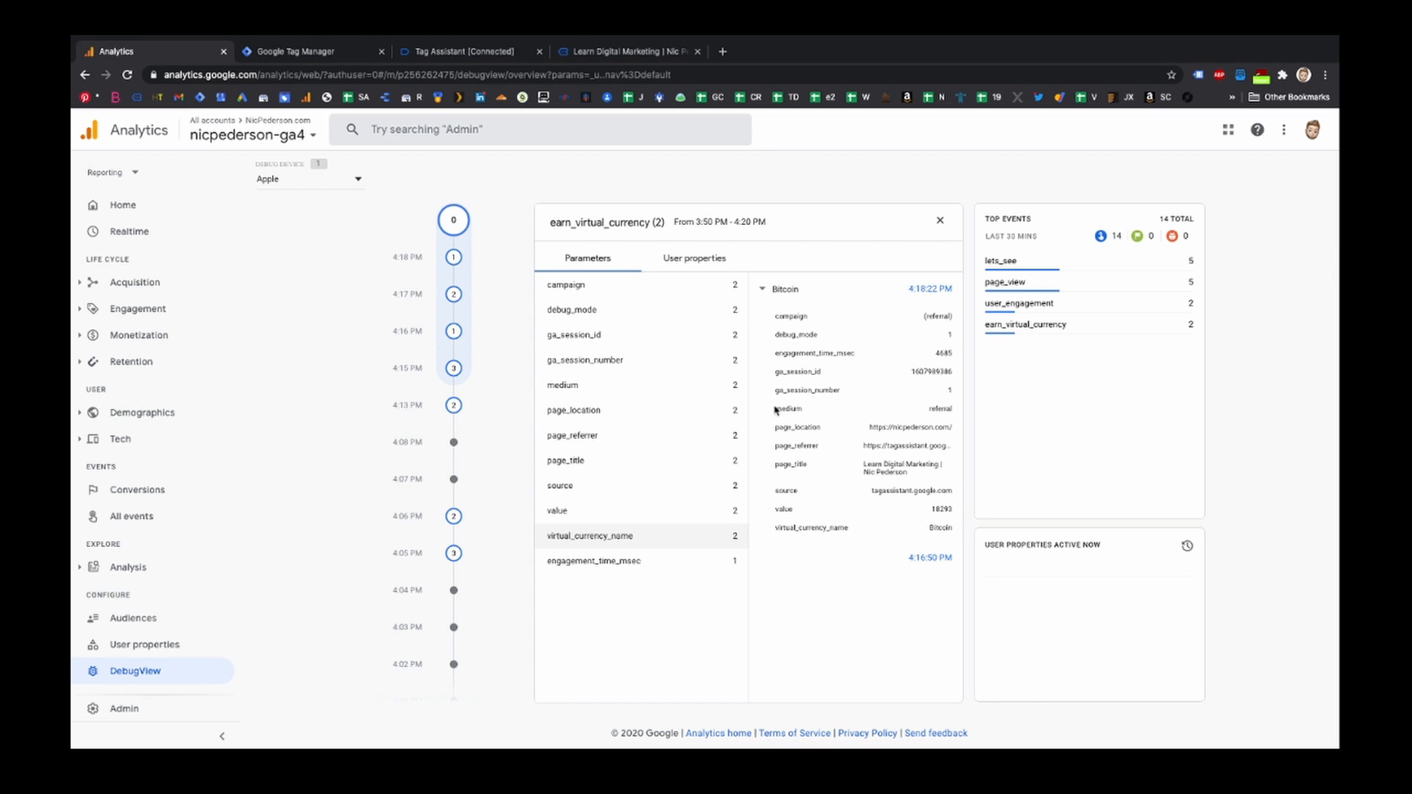
pyautogui.click(565, 513)
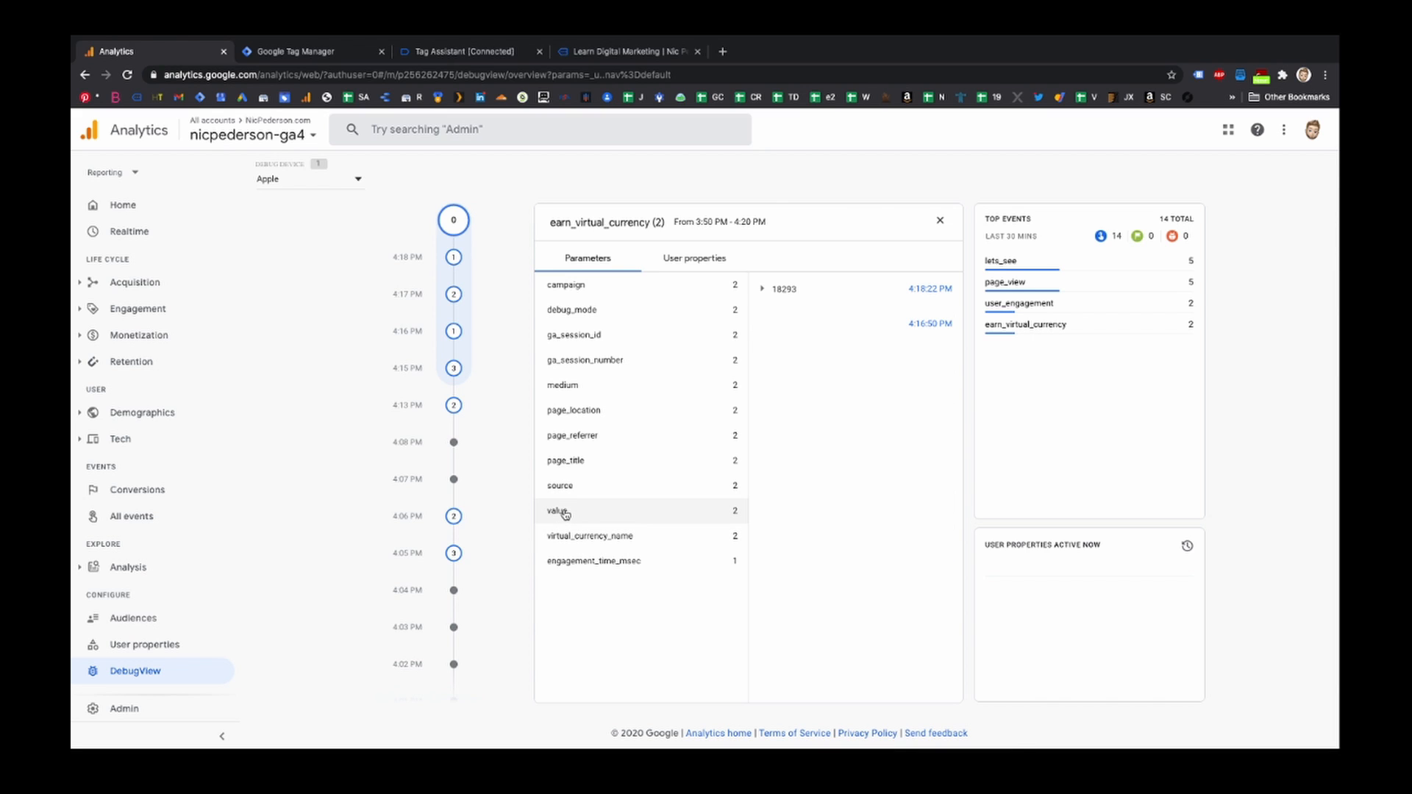
pyautogui.click(765, 291)
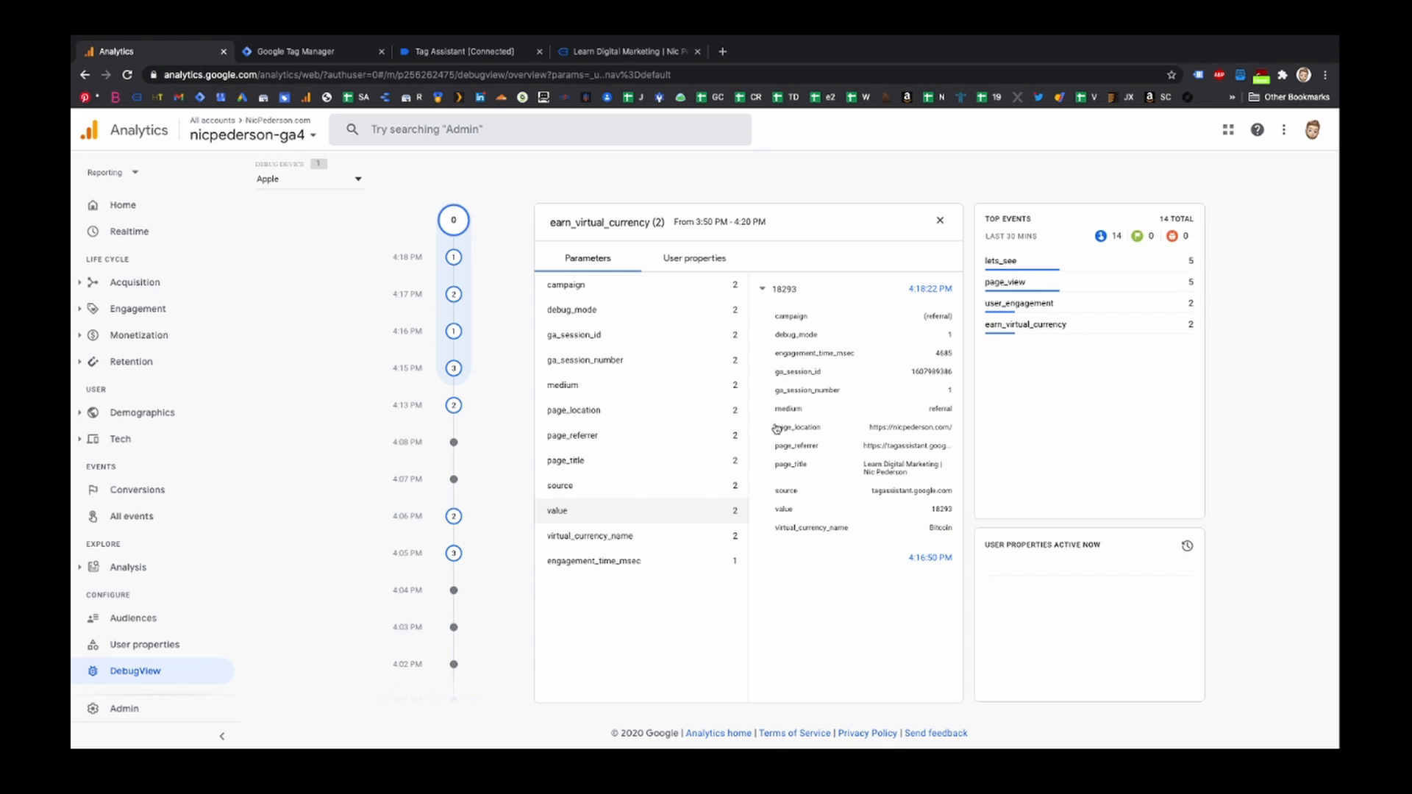